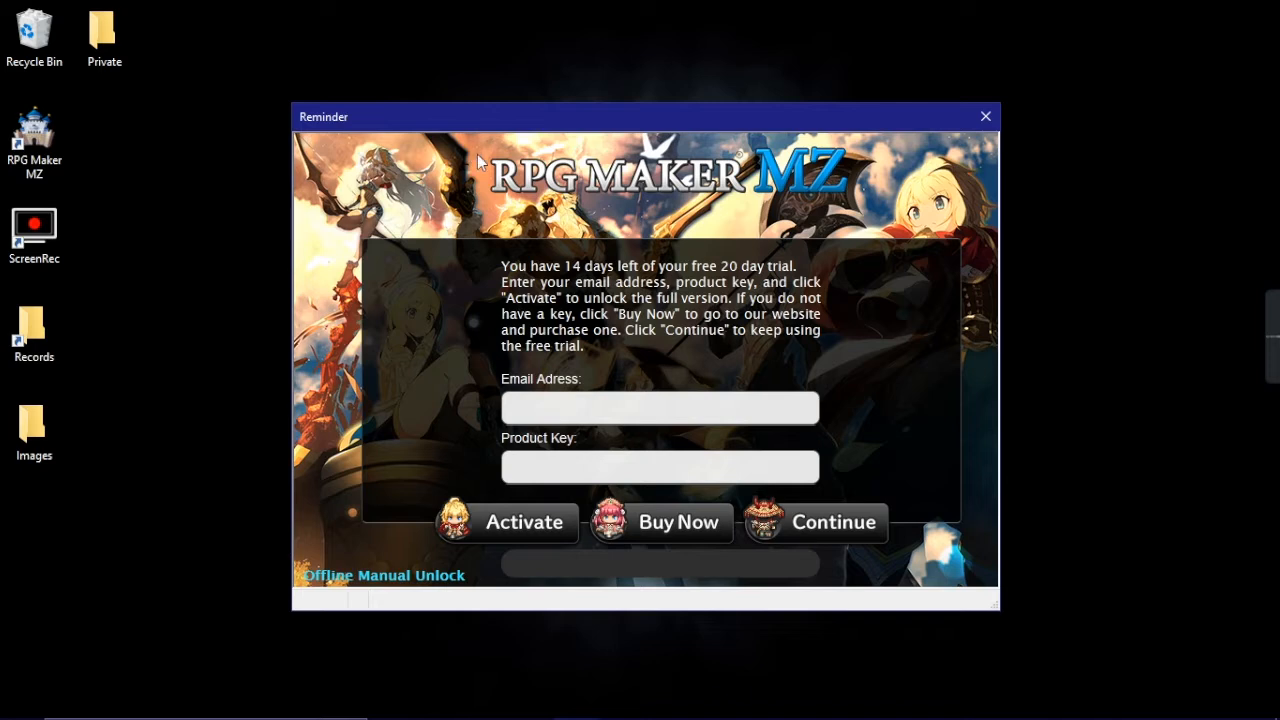
# Step: Continue with the free trial from the activation reminder without activating a key
pyautogui.moveTo(477, 154); pyautogui.dragTo(888, 228)
pyautogui.click(846, 203)
pyautogui.click(806, 524)
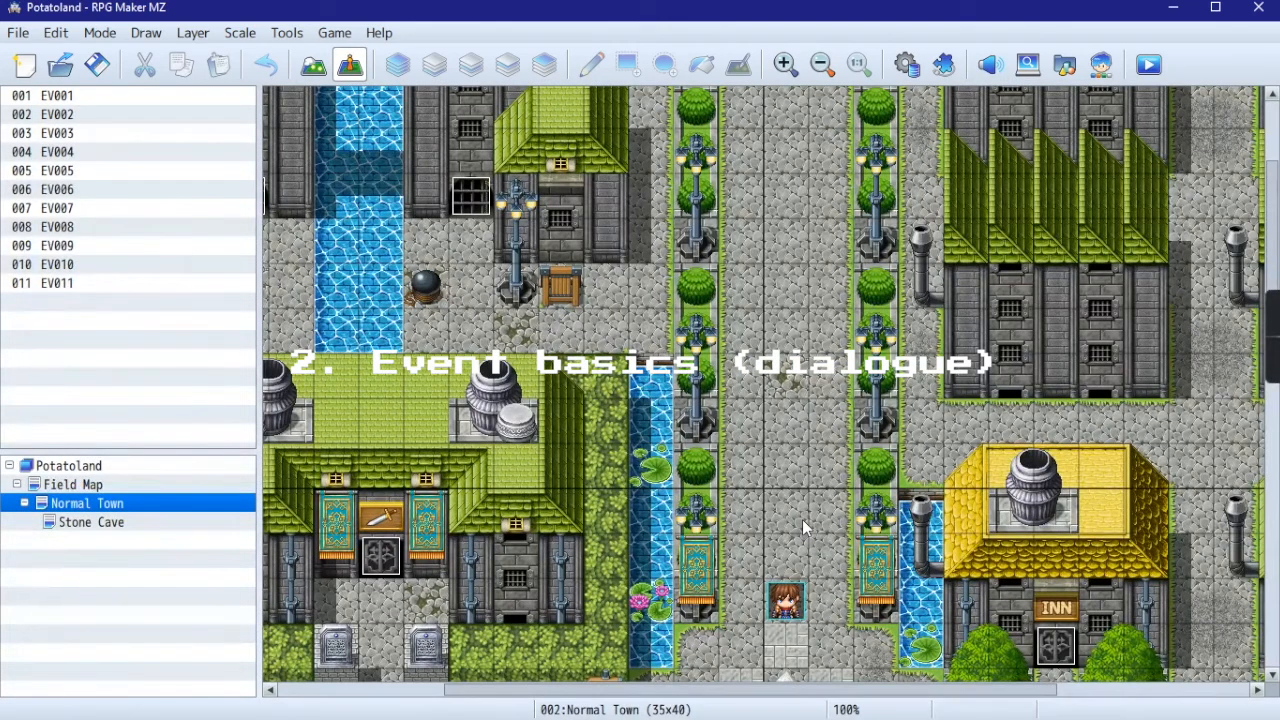
# Step: Review the Field Map, Normal Town and Stone Cave maps, including the town and cave entrance events and the cave's exit event
pyautogui.click(140, 466)
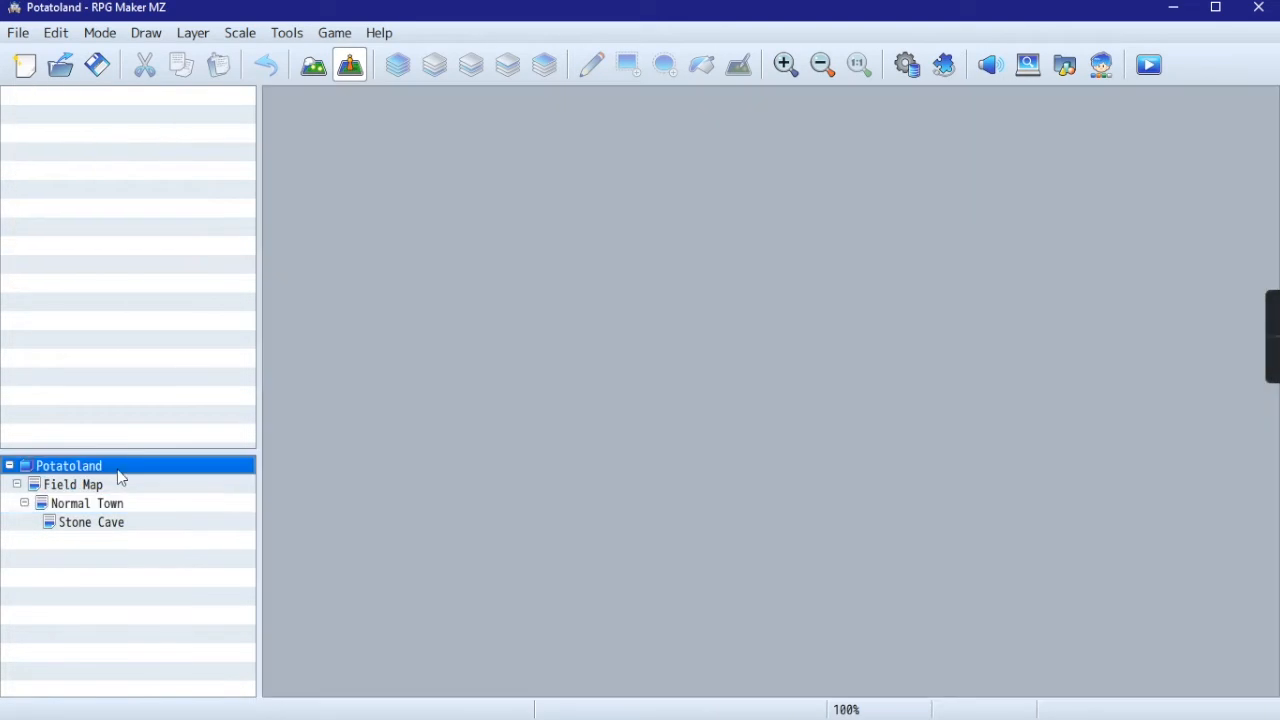
pyautogui.doubleClick(23, 472)
pyautogui.click(56, 485)
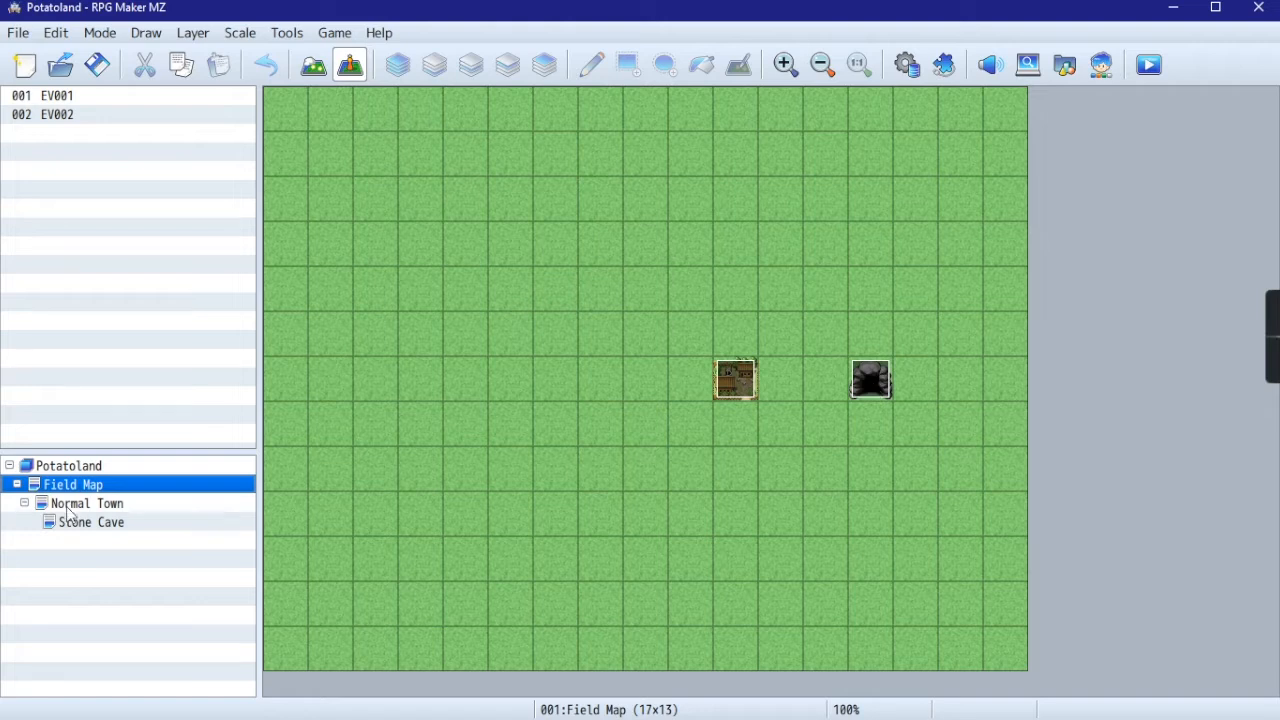
pyautogui.click(743, 383)
pyautogui.rightClick(745, 385)
pyautogui.click(749, 334)
pyautogui.click(730, 390)
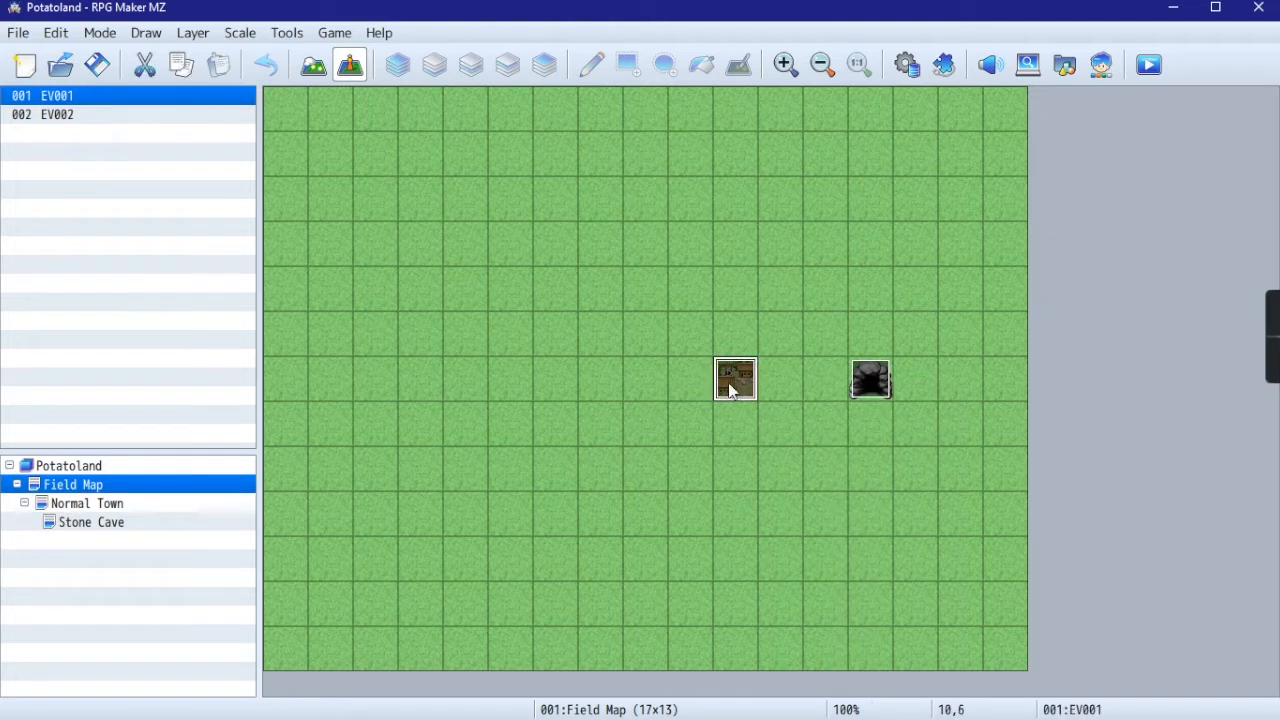
pyautogui.click(88, 503)
pyautogui.scroll(2, 789, 423)
pyautogui.click(91, 522)
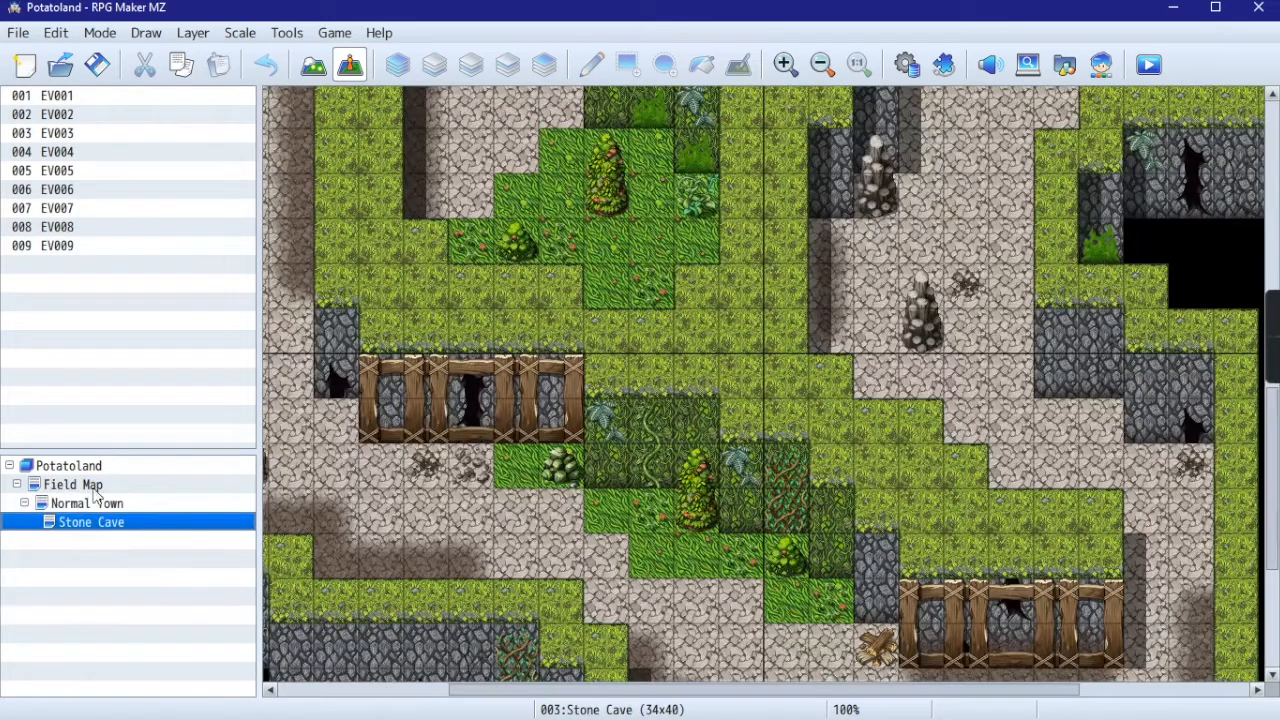
pyautogui.click(92, 484)
pyautogui.click(867, 390)
pyautogui.click(91, 522)
pyautogui.scroll(-6, 708, 250)
pyautogui.click(1108, 613)
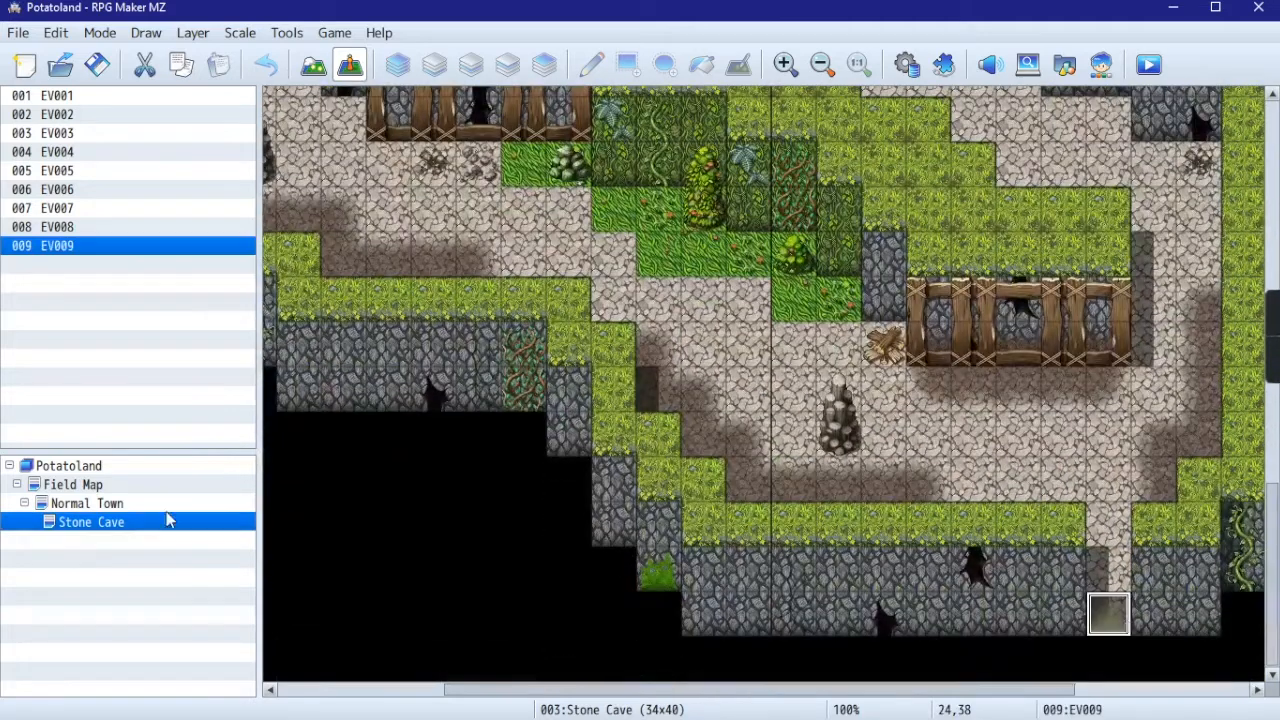
# Step: Return to the Normal Town map and show it at 50% zoom for an overview of the town
pyautogui.click(60, 466)
pyautogui.click(60, 484)
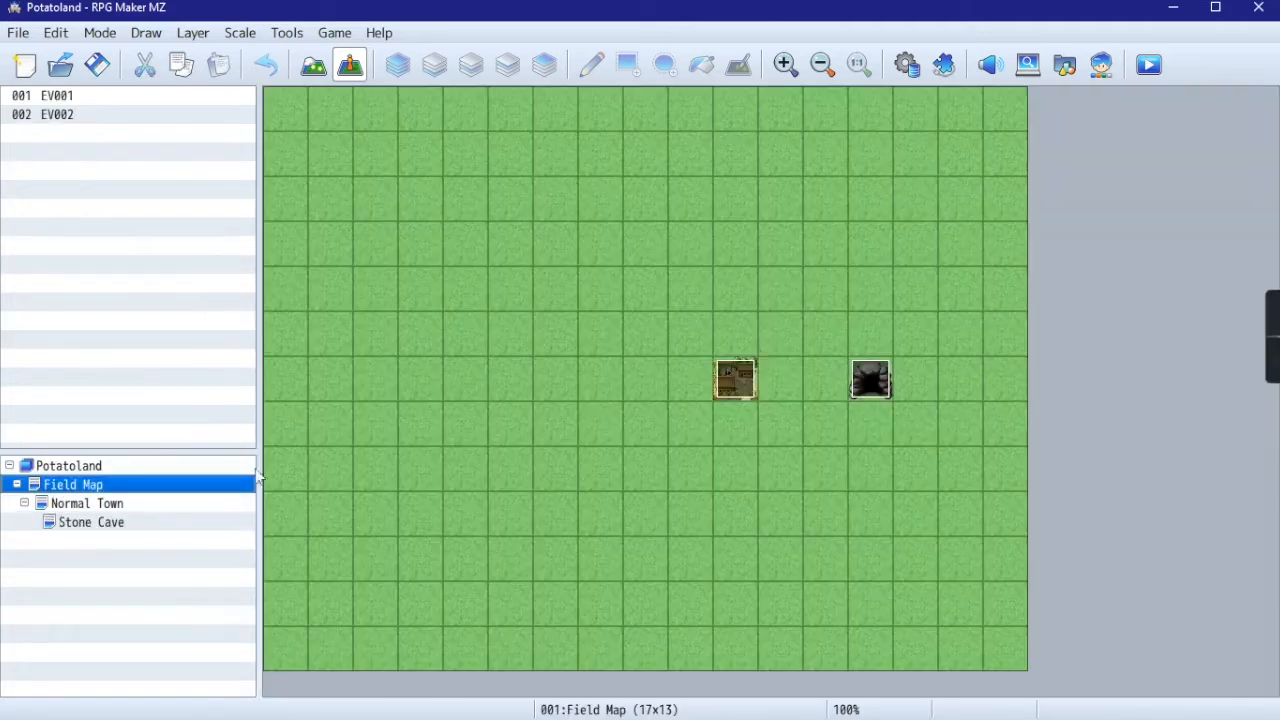
pyautogui.click(91, 468)
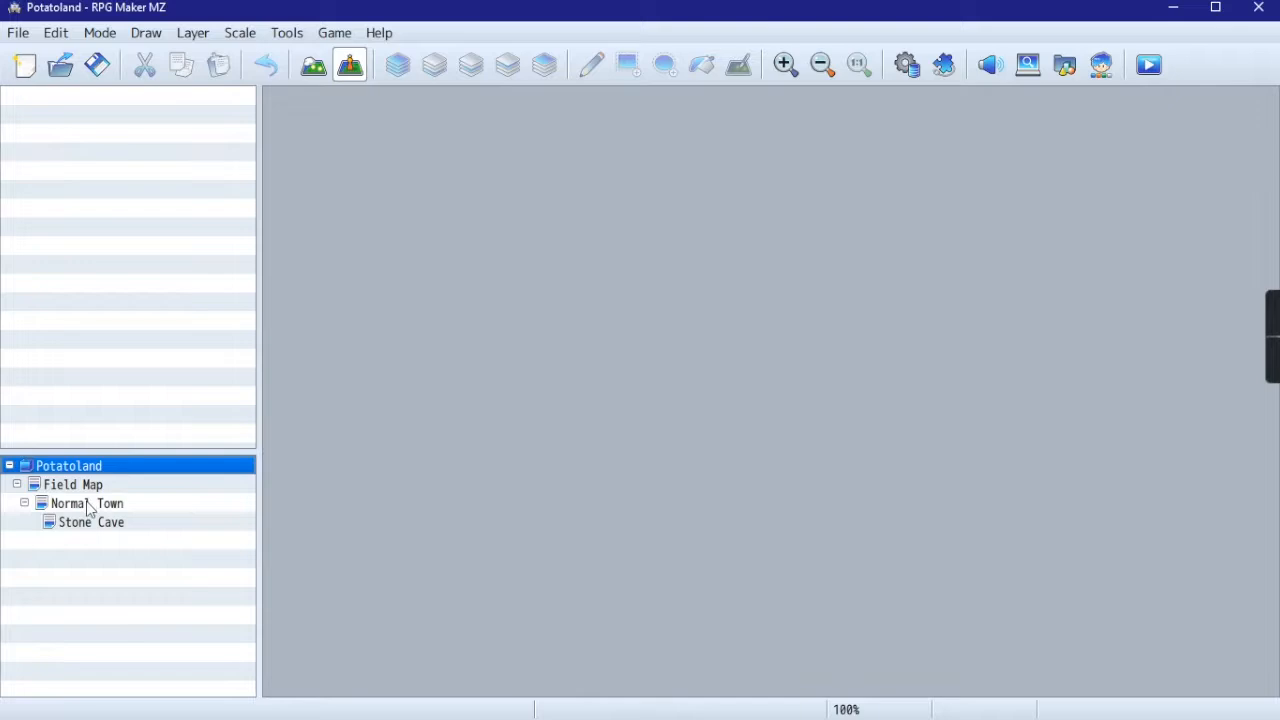
pyautogui.click(88, 505)
pyautogui.scroll(-5, 821, 446)
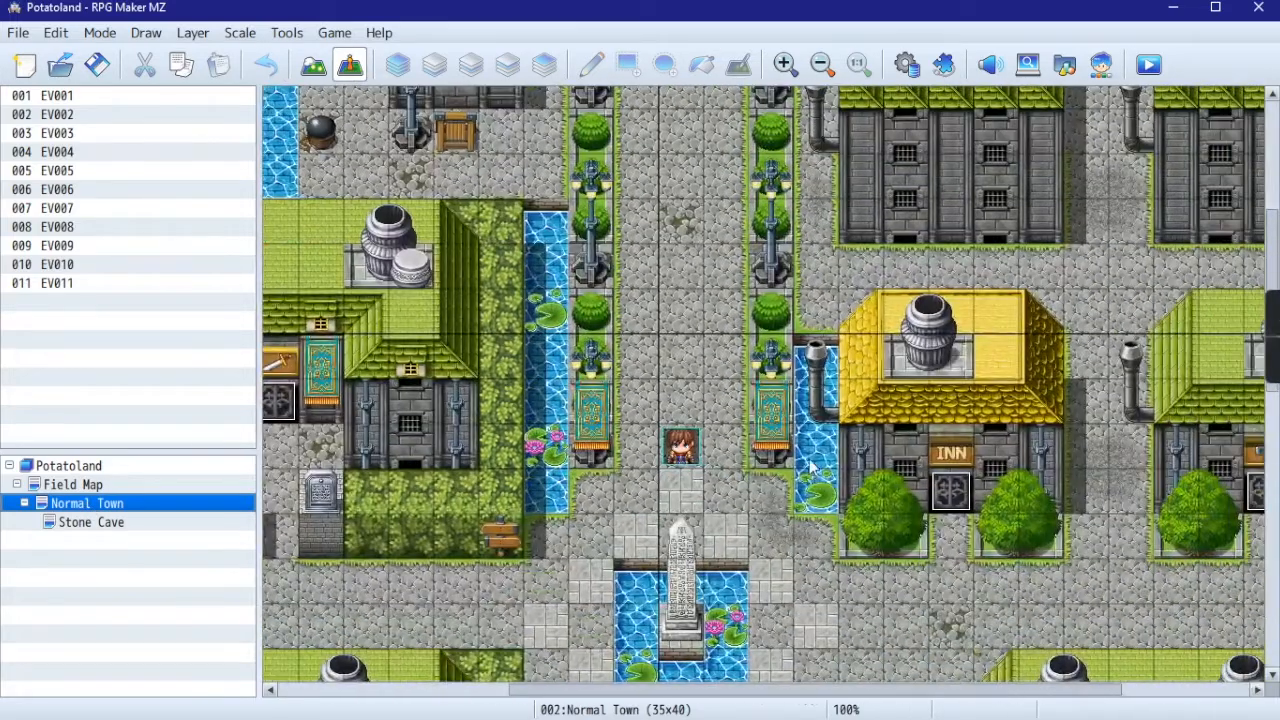
pyautogui.keyDown('ctrl'); pyautogui.scroll(-2, 634, 465); pyautogui.keyUp('ctrl')
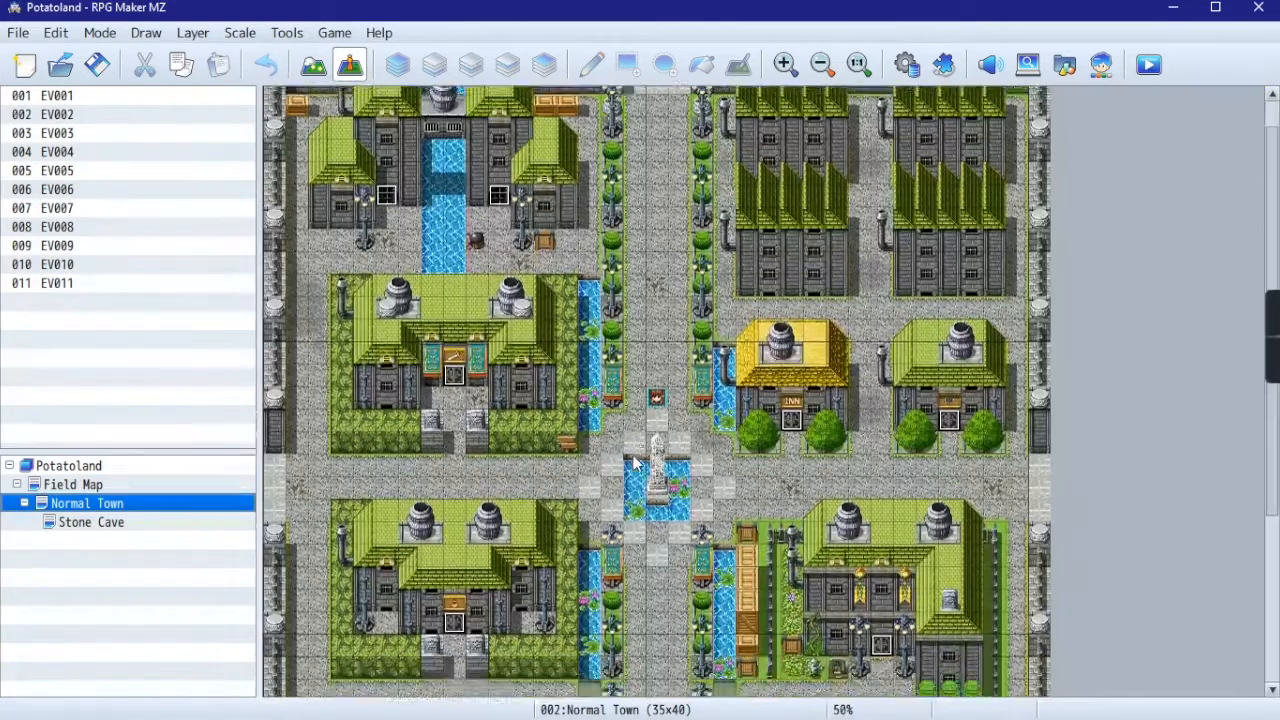
pyautogui.scroll(1, 635, 461)
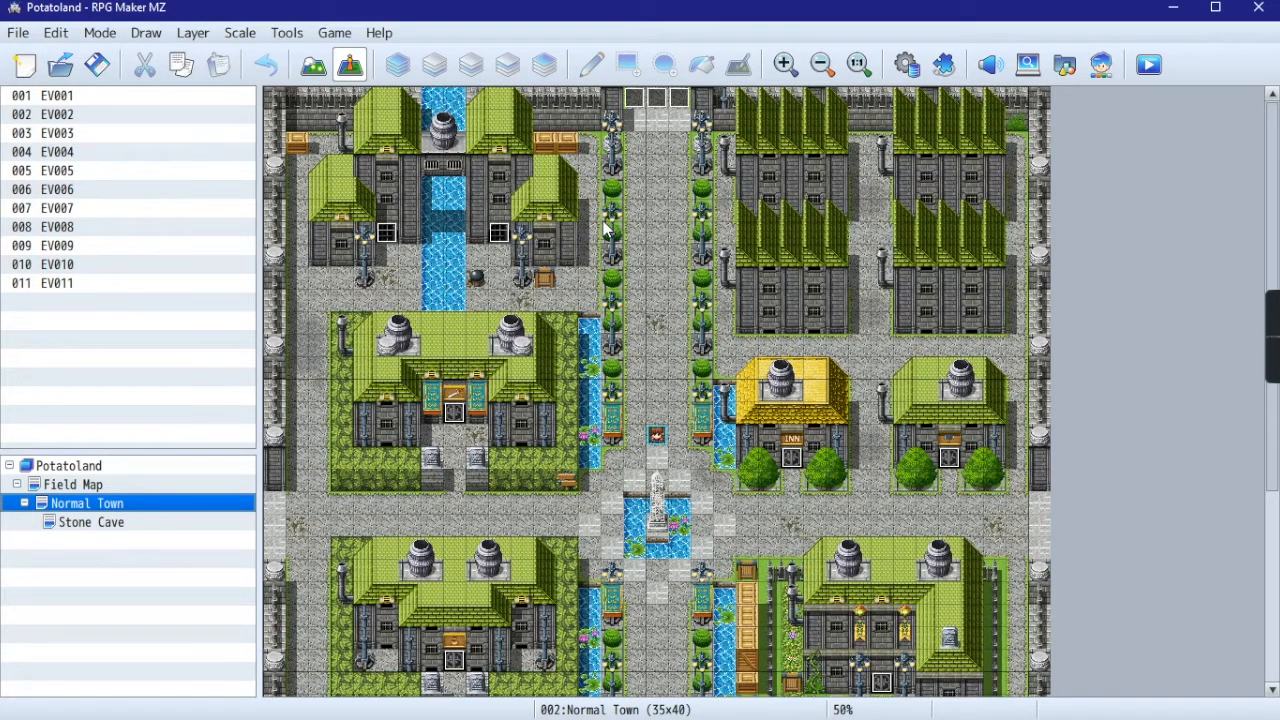
# Step: Start the built-in tutorial "Step 2: Event Basics (Dialogue)" and confirm that the step 1 project is available
pyautogui.click(379, 32)
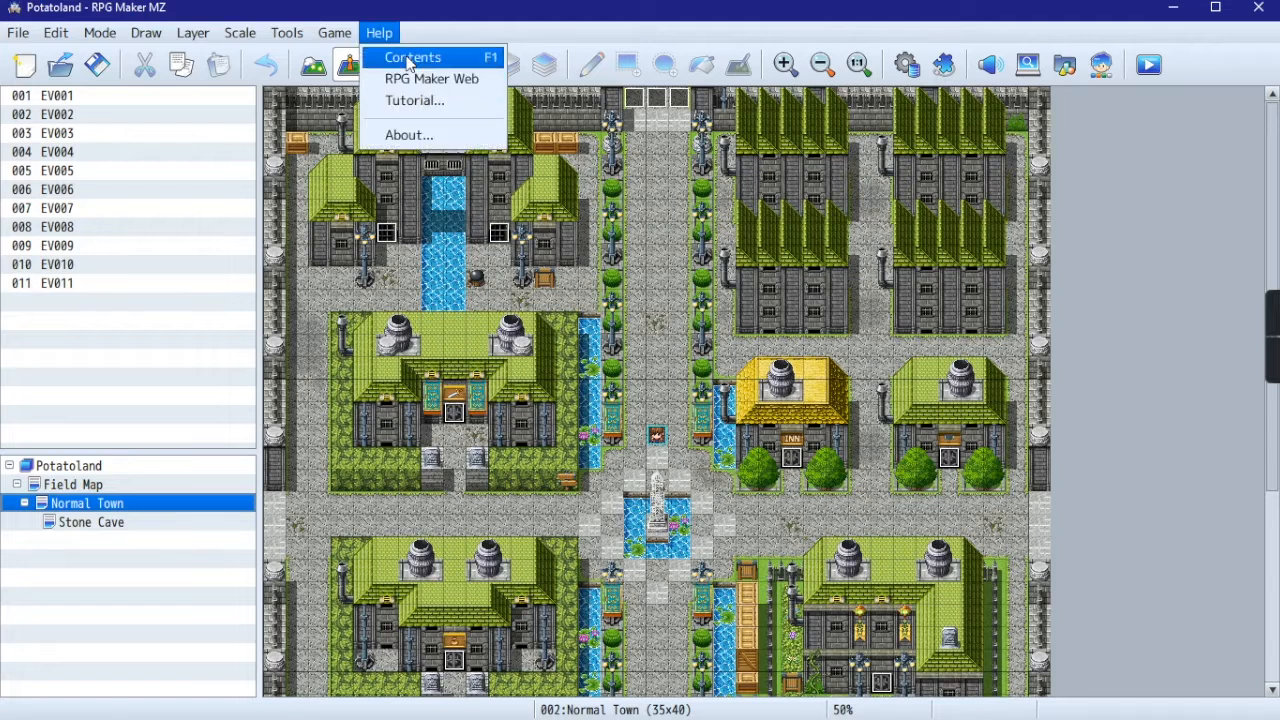
pyautogui.click(407, 101)
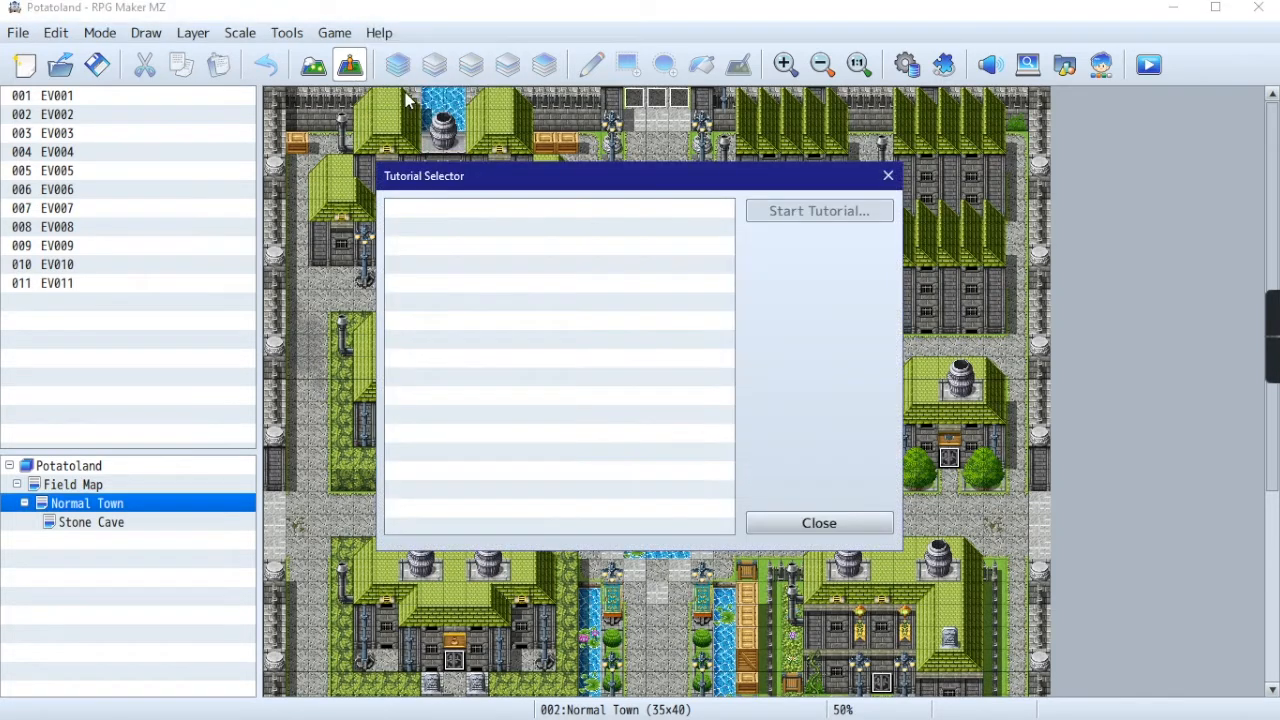
pyautogui.click(497, 231)
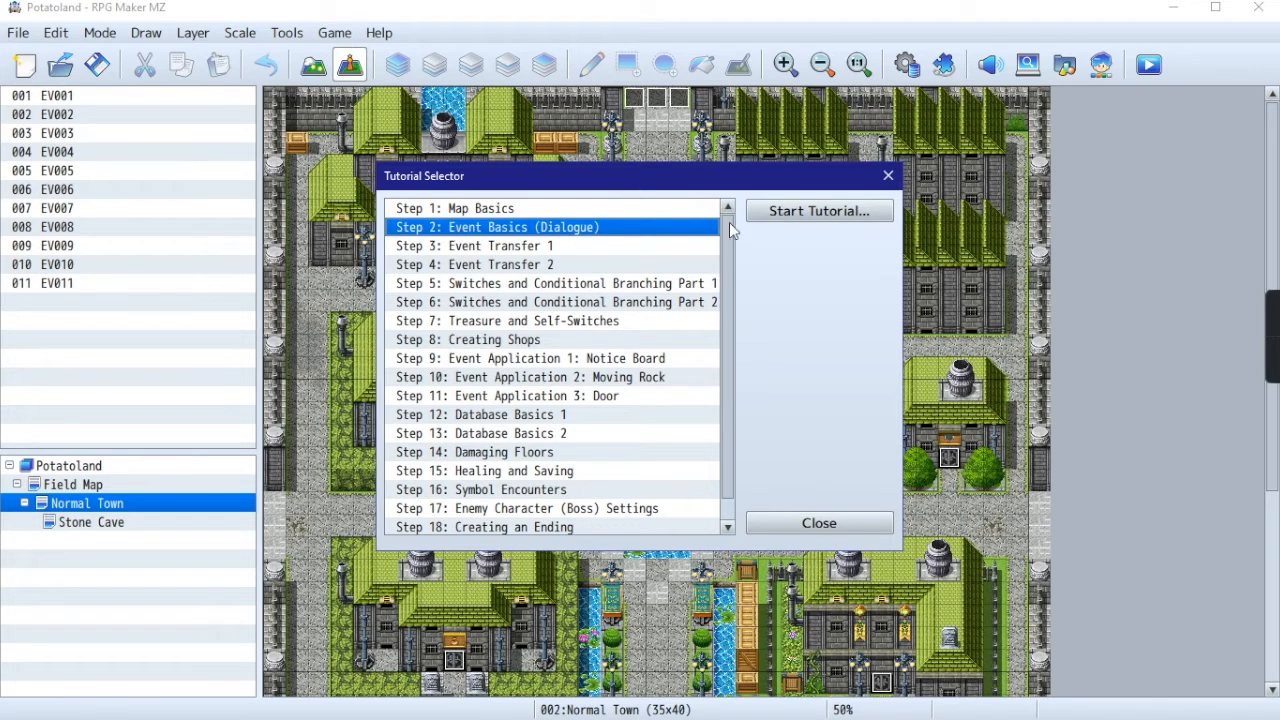
pyautogui.click(780, 213)
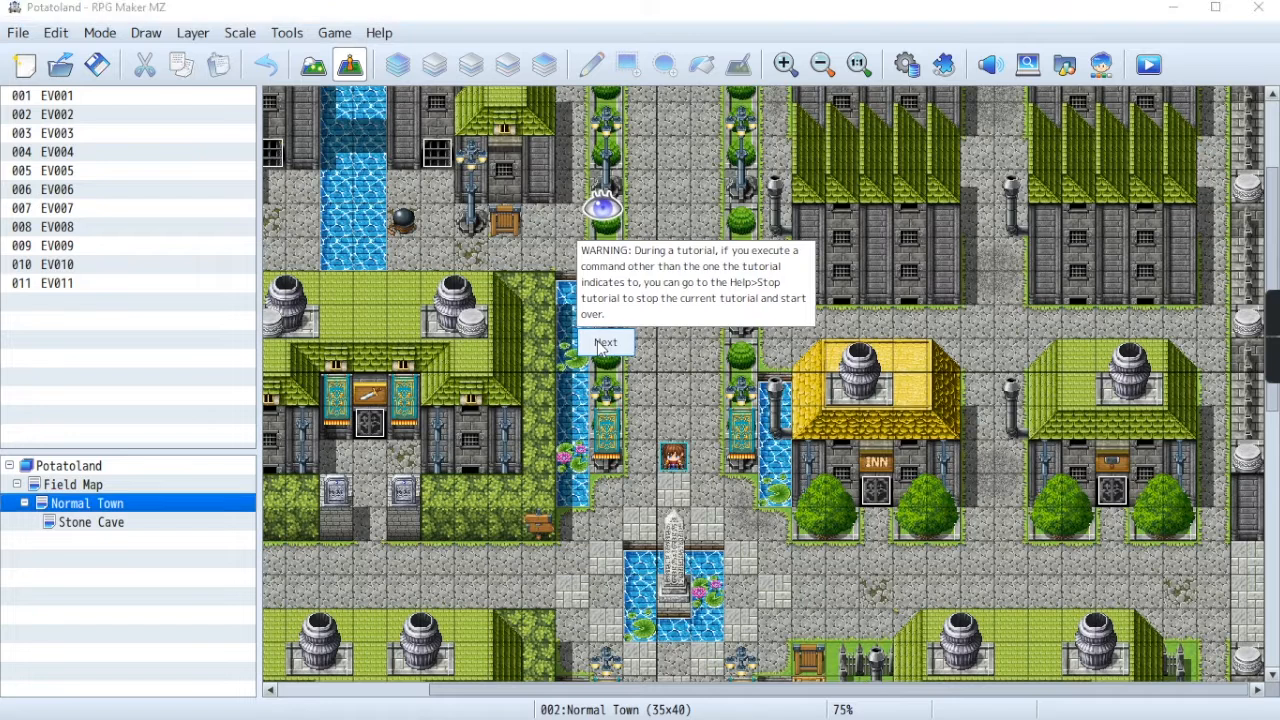
pyautogui.click(600, 342)
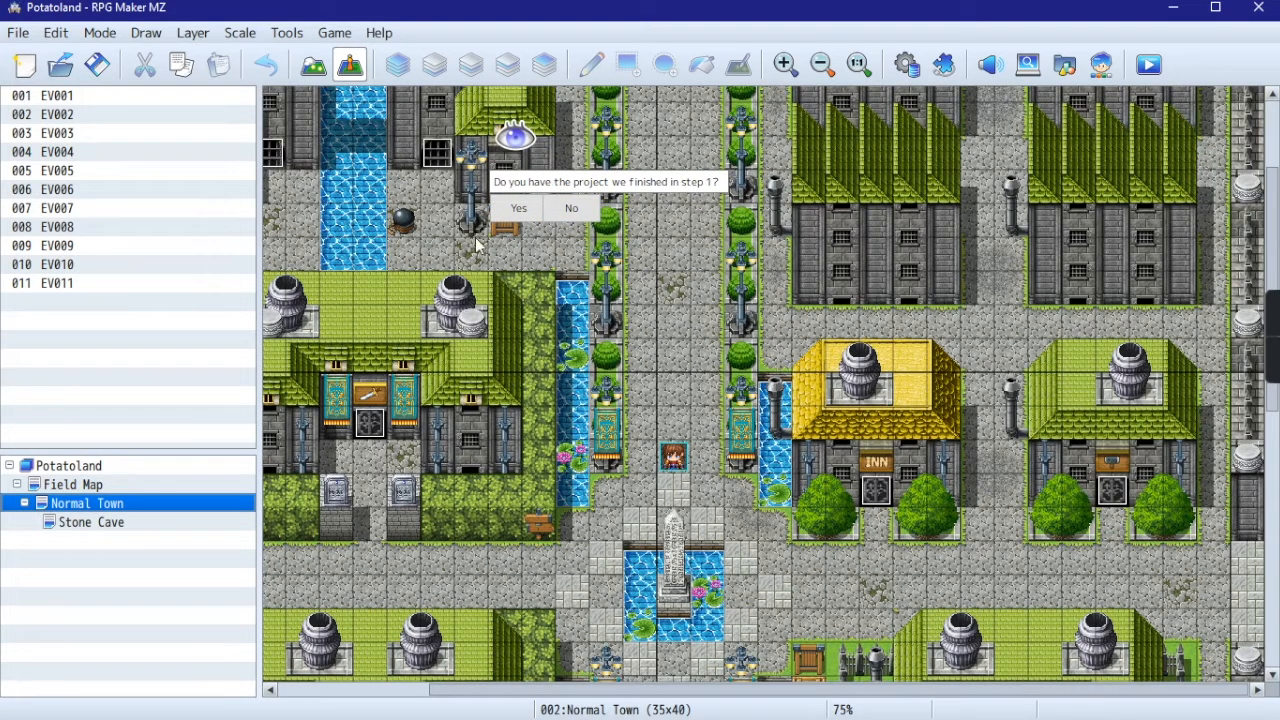
pyautogui.click(518, 207)
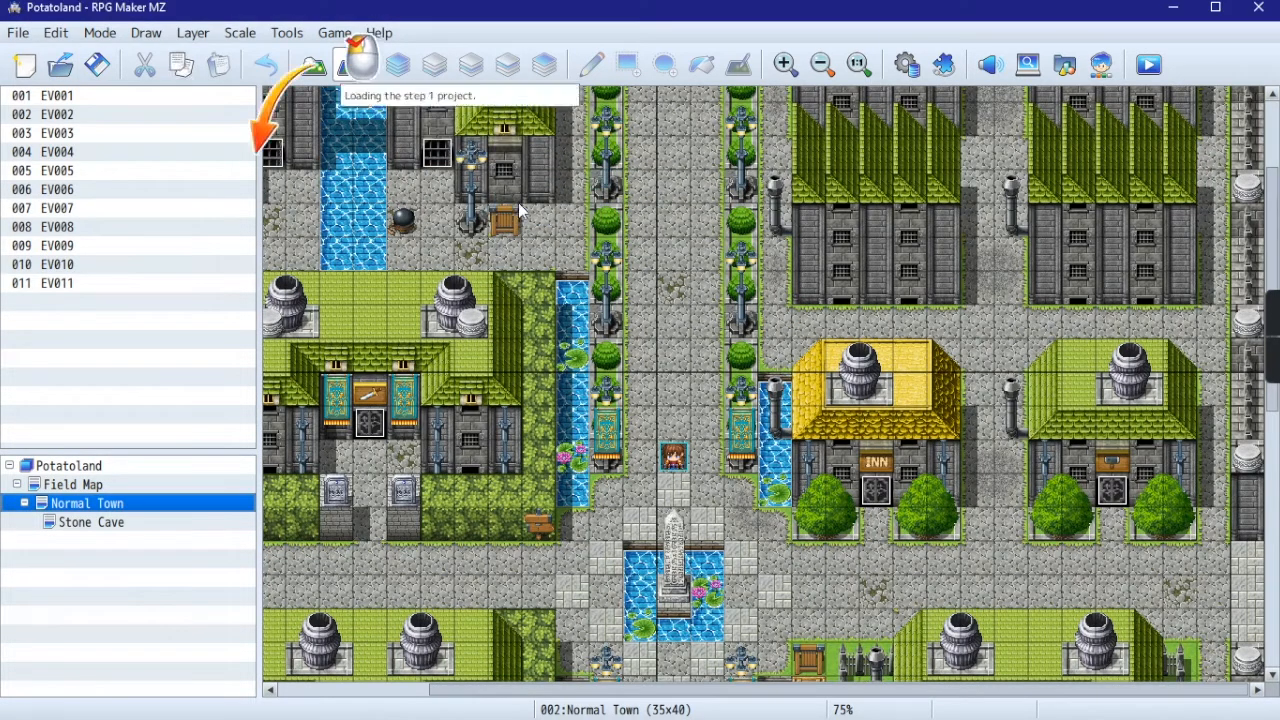
# Step: Open the project file game.rmmzproject from the Potatoland folder inside Documents > RMMZ
pyautogui.click(60, 66)
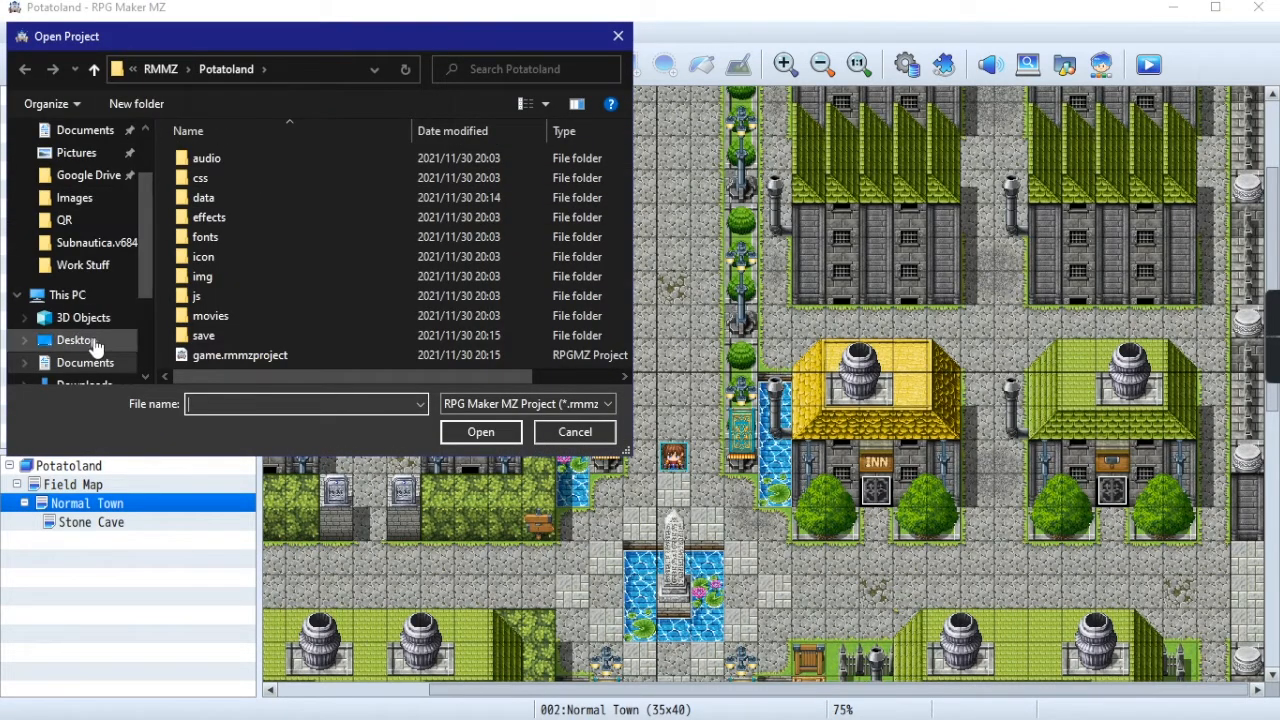
pyautogui.click(97, 364)
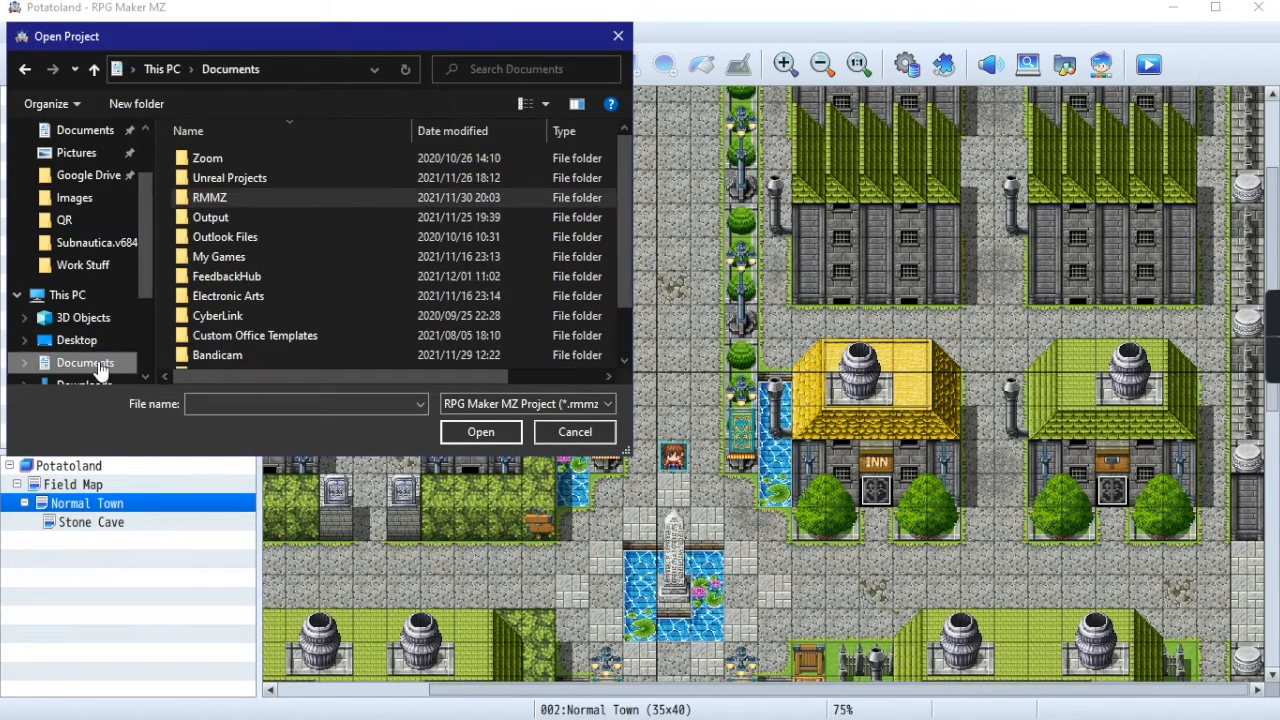
pyautogui.doubleClick(201, 199)
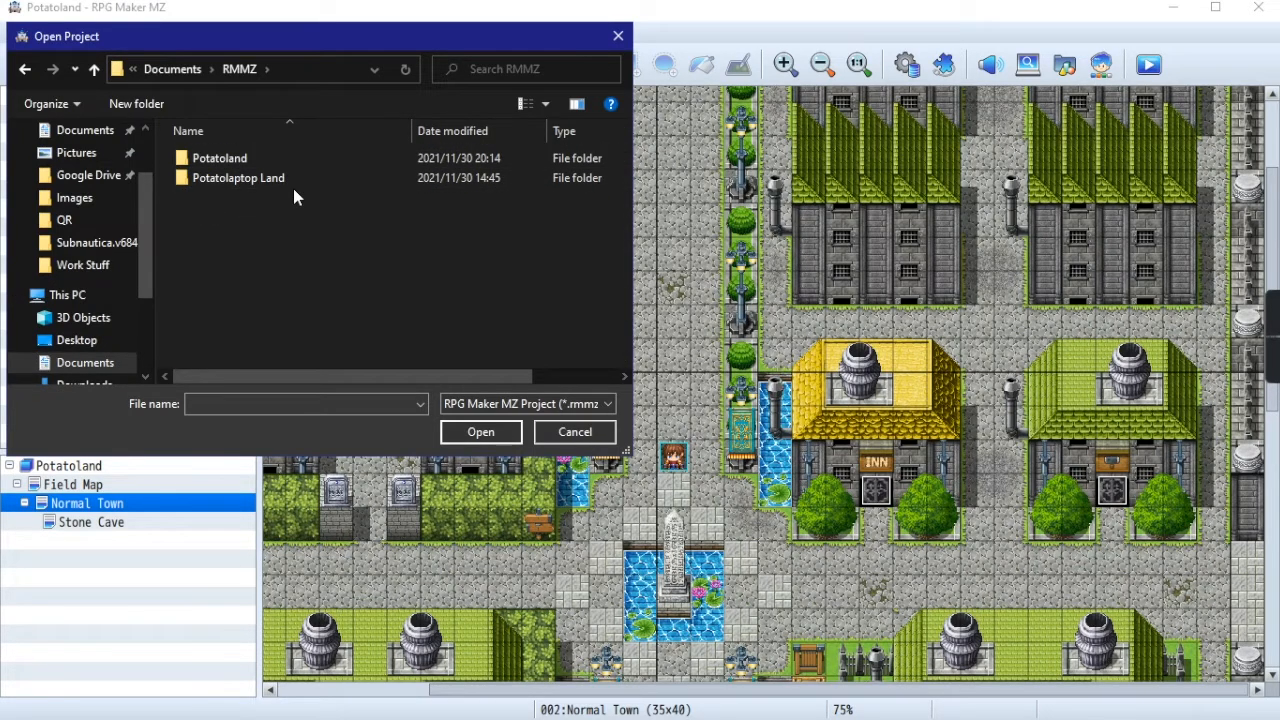
pyautogui.doubleClick(270, 160)
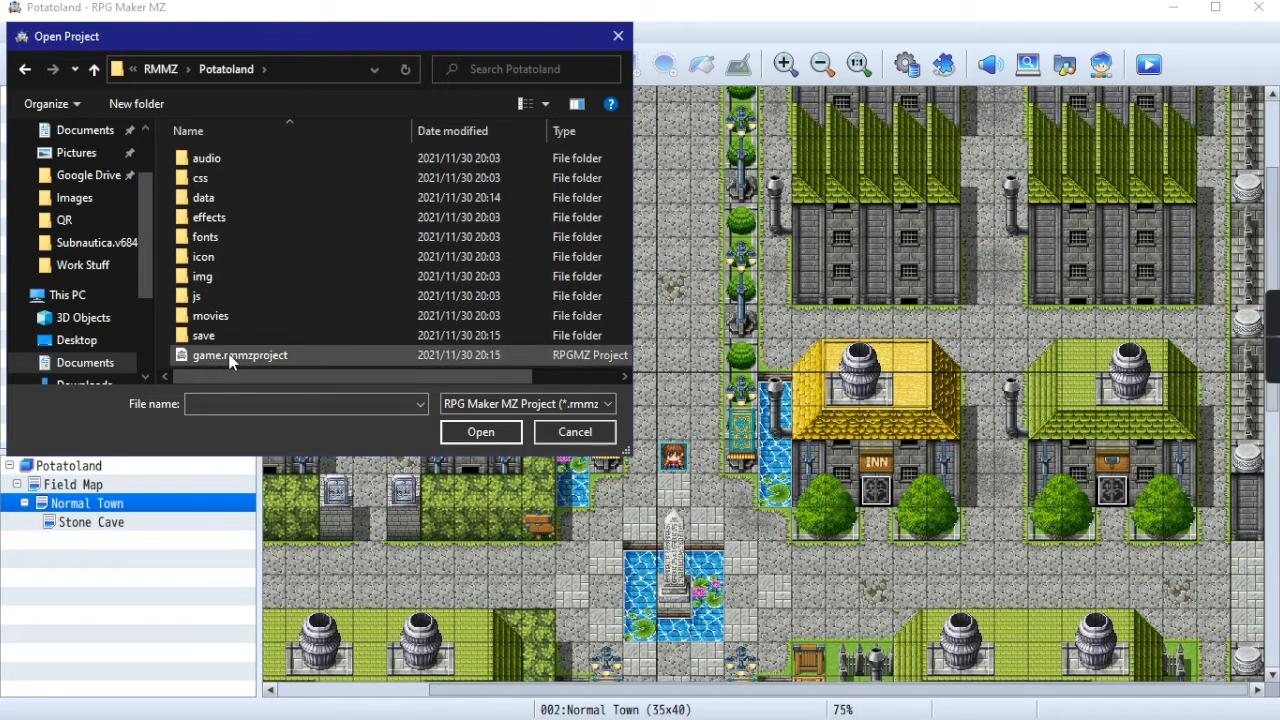
pyautogui.click(259, 362)
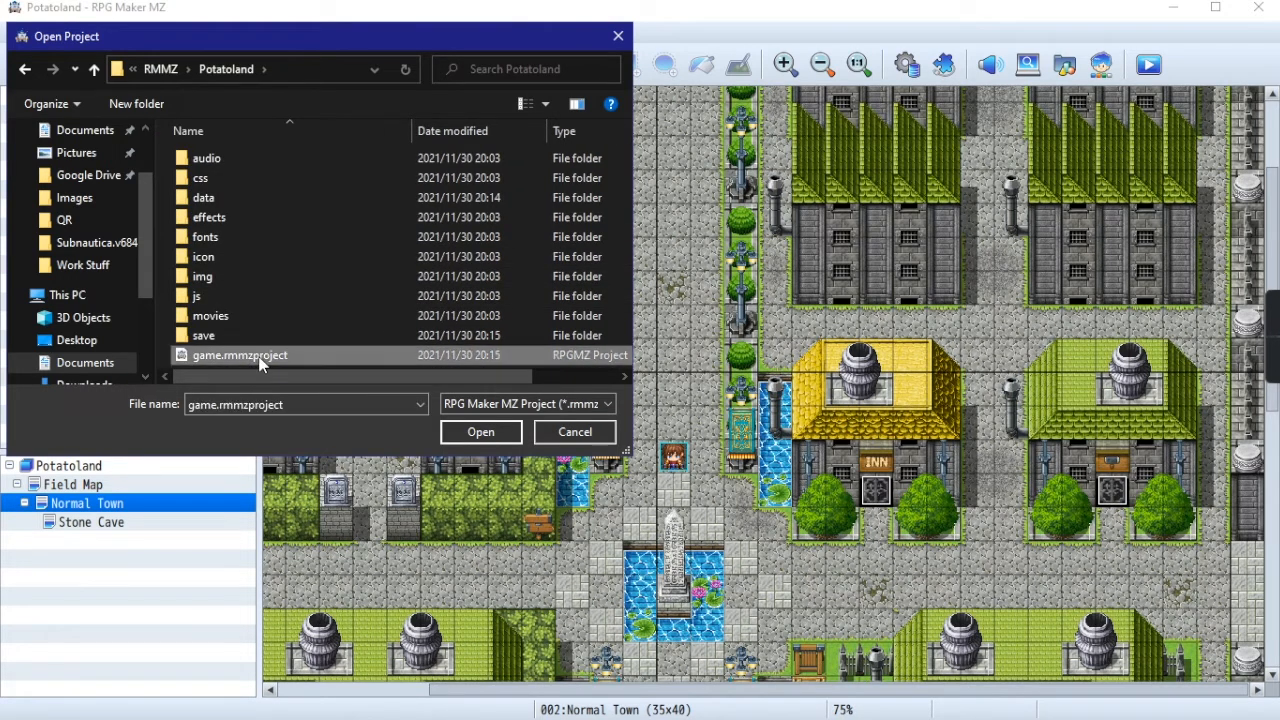
pyautogui.click(465, 438)
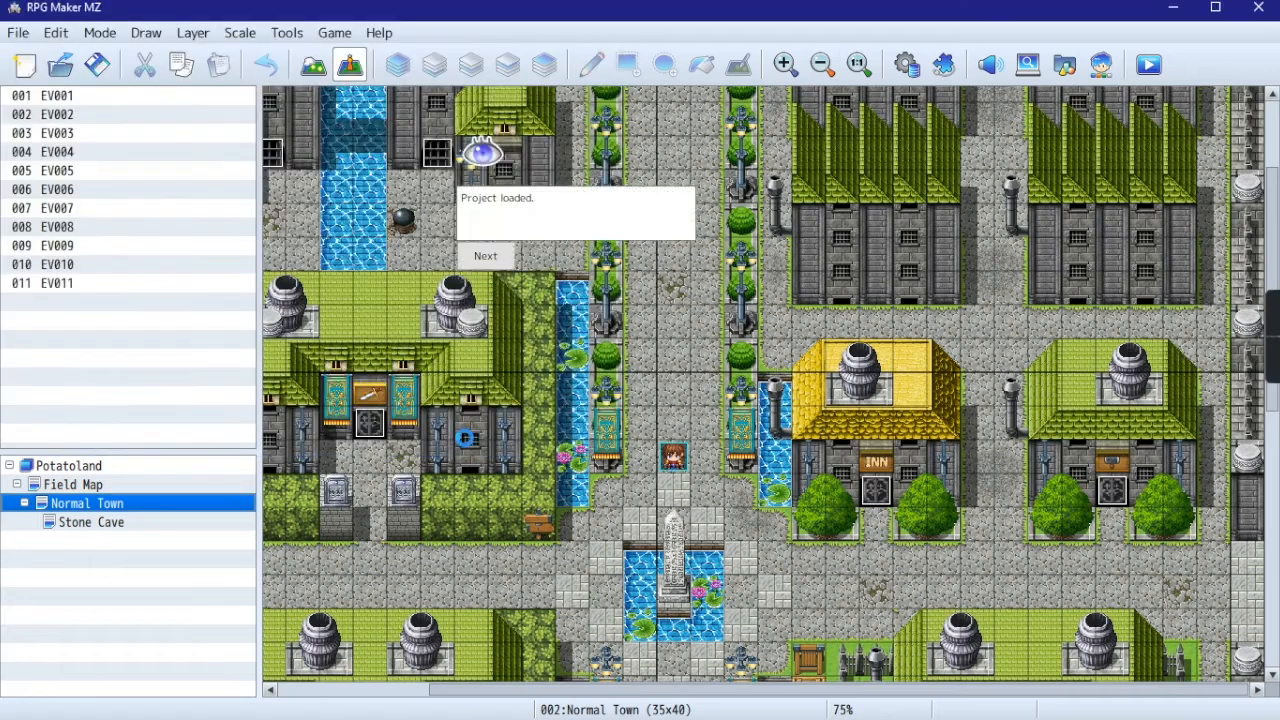
# Step: Go through the tutorial's introduction to events and select the Normal Town map as it instructs
pyautogui.scroll(1, 854, 433)
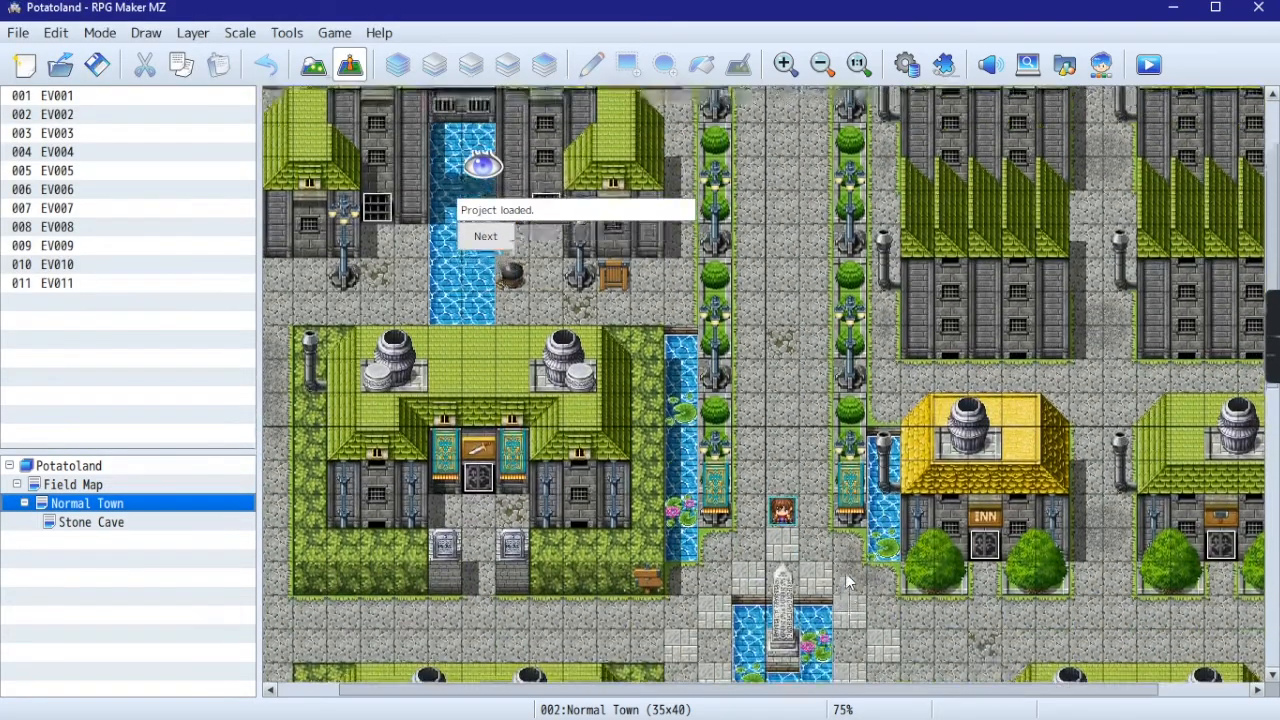
pyautogui.click(503, 238)
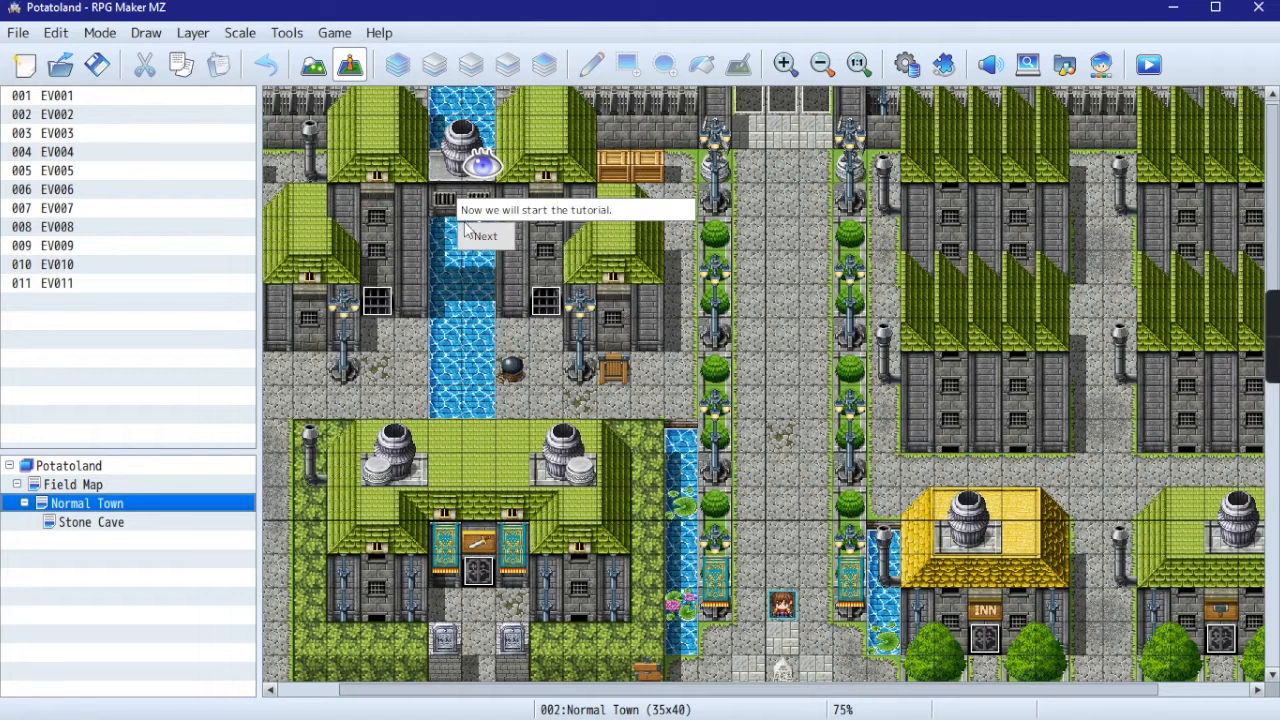
pyautogui.click(500, 242)
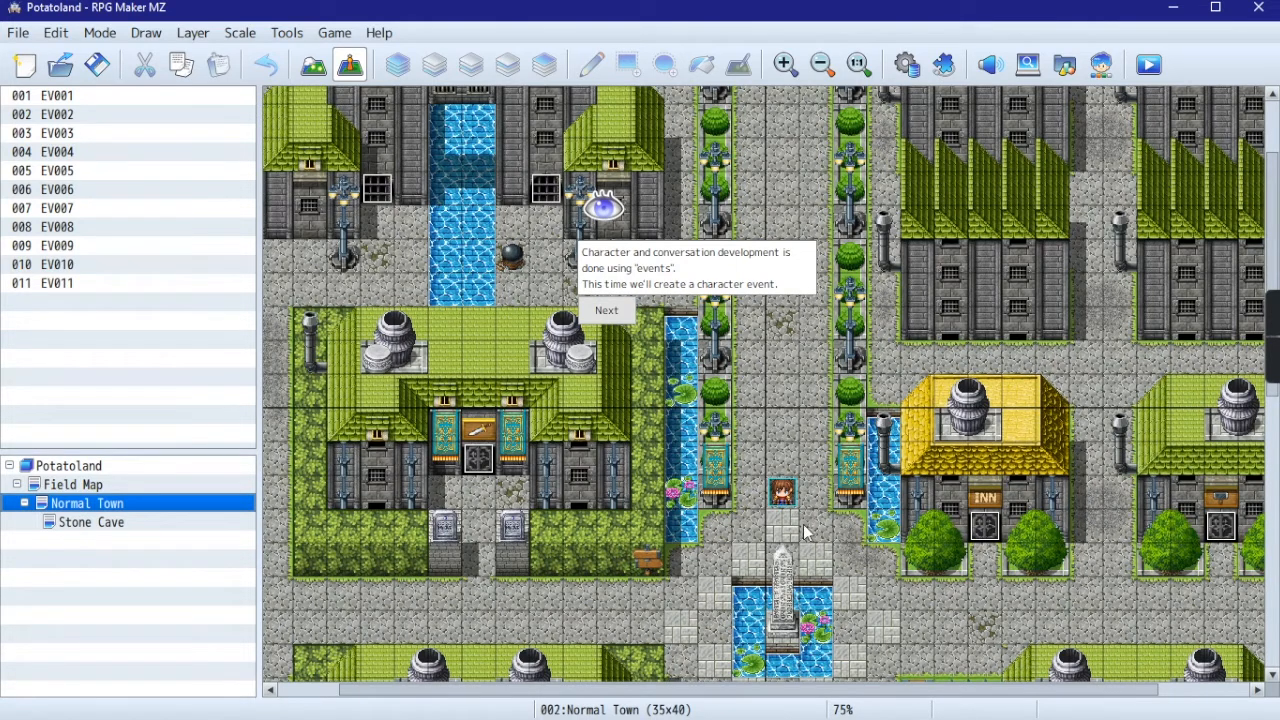
pyautogui.scroll(-1, 826, 530)
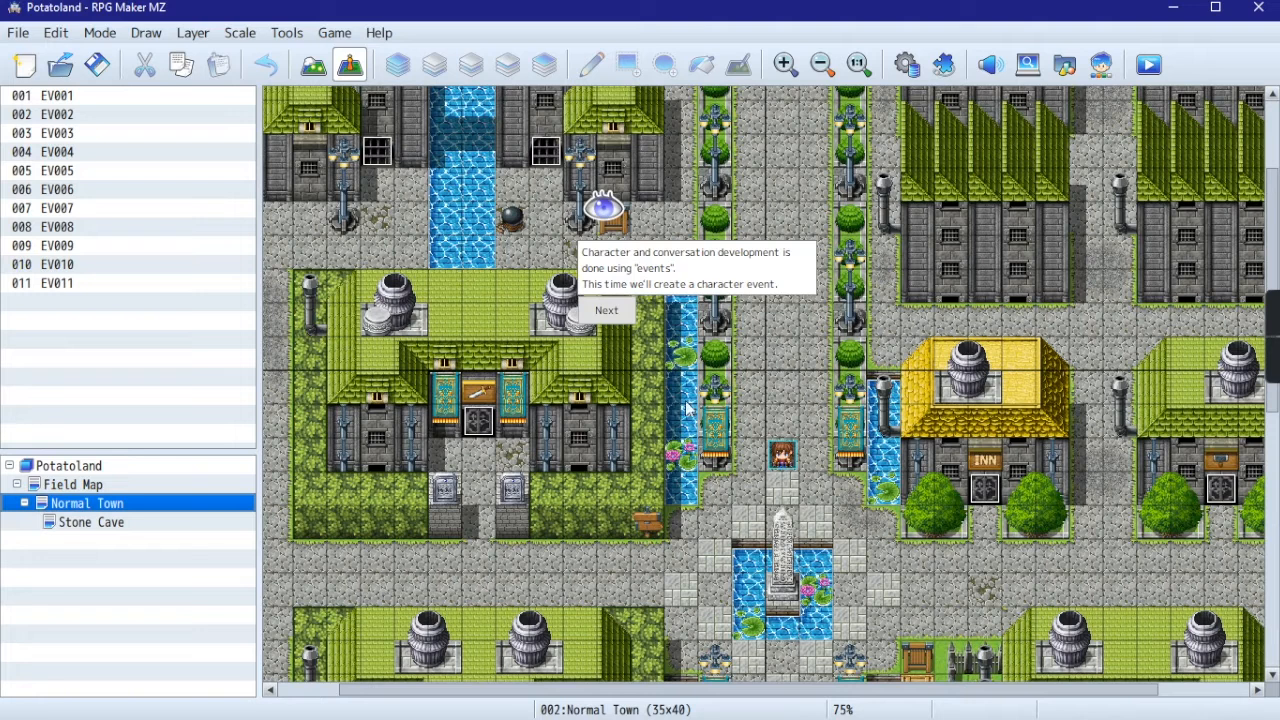
pyautogui.click(600, 310)
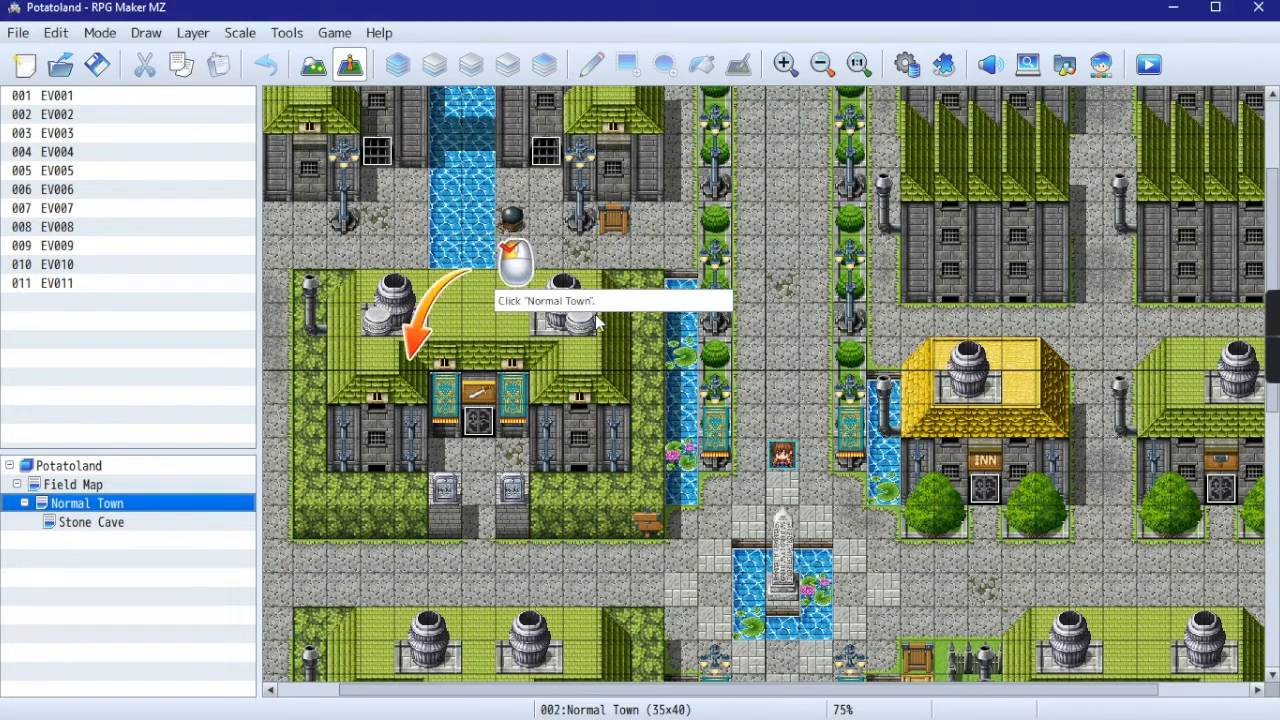
pyautogui.scroll(-2, 737, 523)
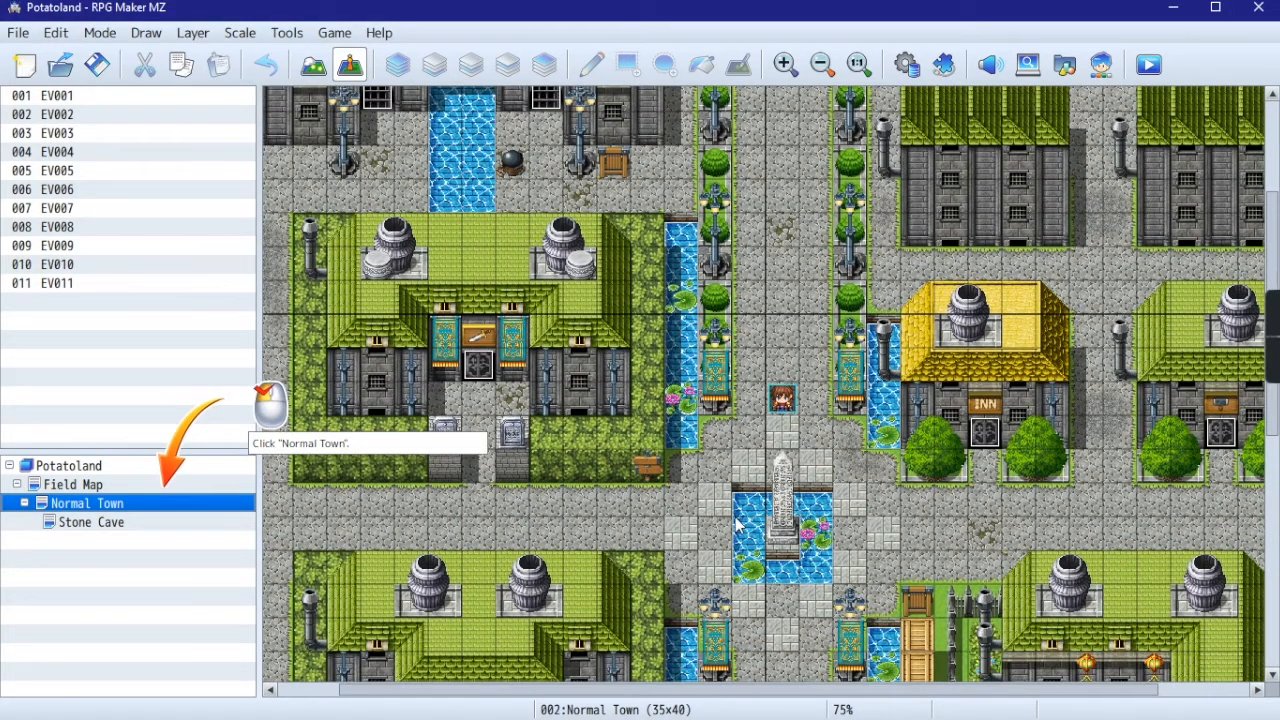
pyautogui.click(88, 506)
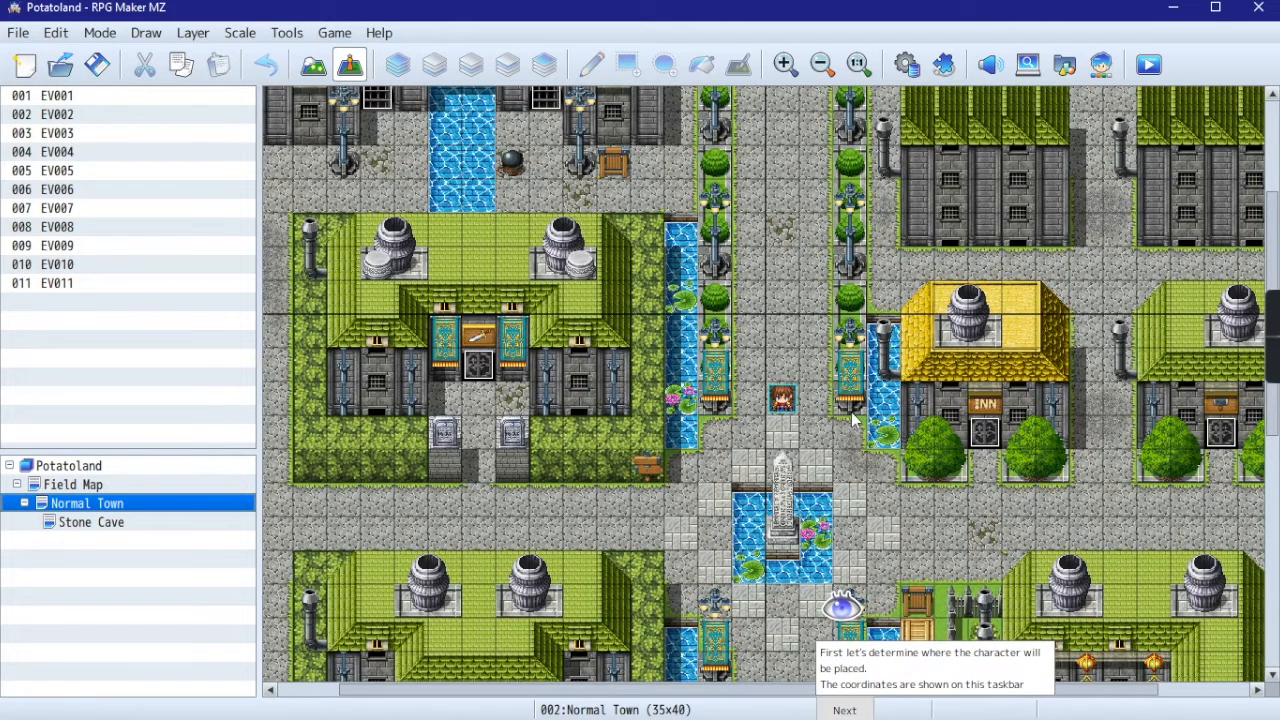
# Step: Select the tile at (17,16) above the monument and advance the tutorial through its character placement instructions
pyautogui.scroll(-1, 853, 420)
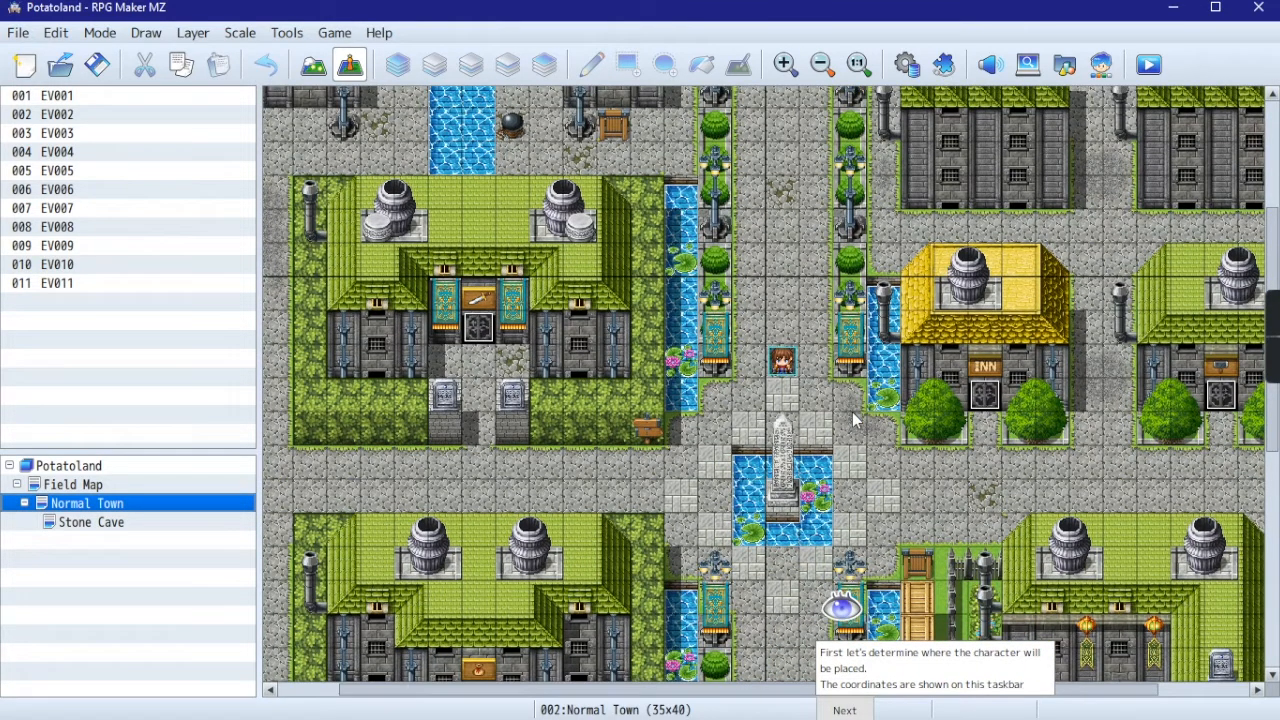
pyautogui.scroll(-2, 790, 450)
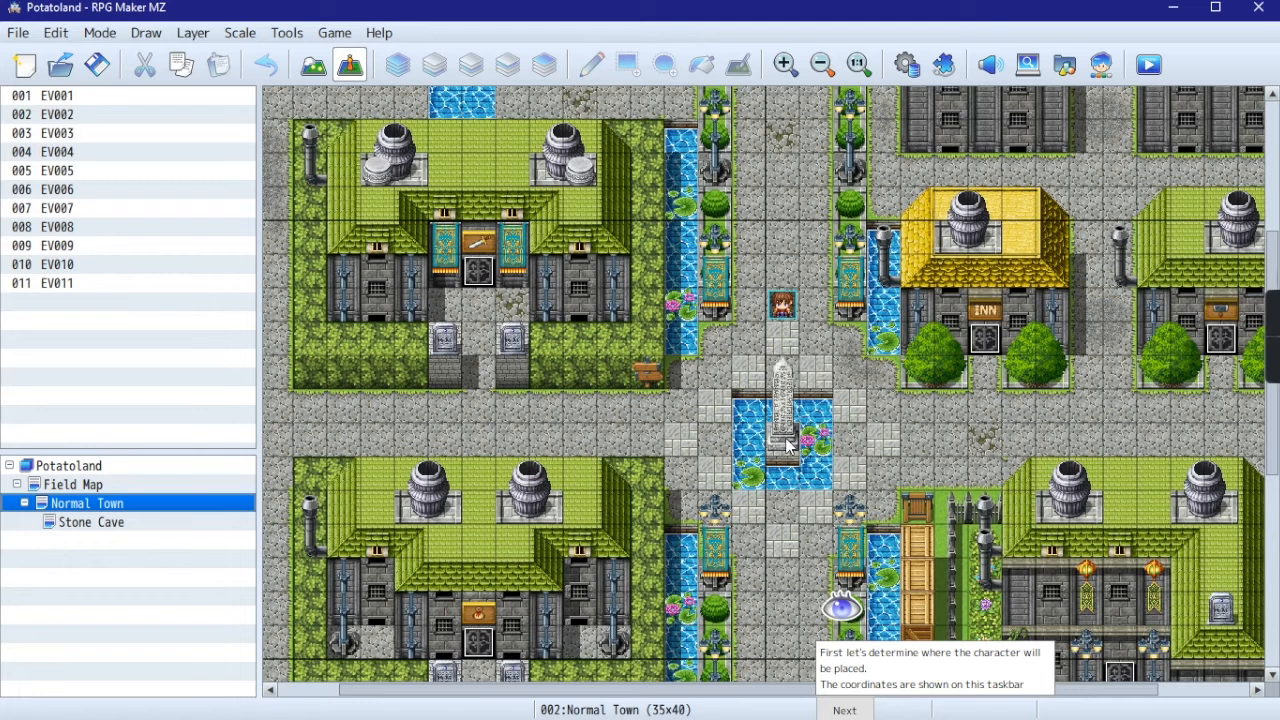
pyautogui.scroll(-1, 787, 450)
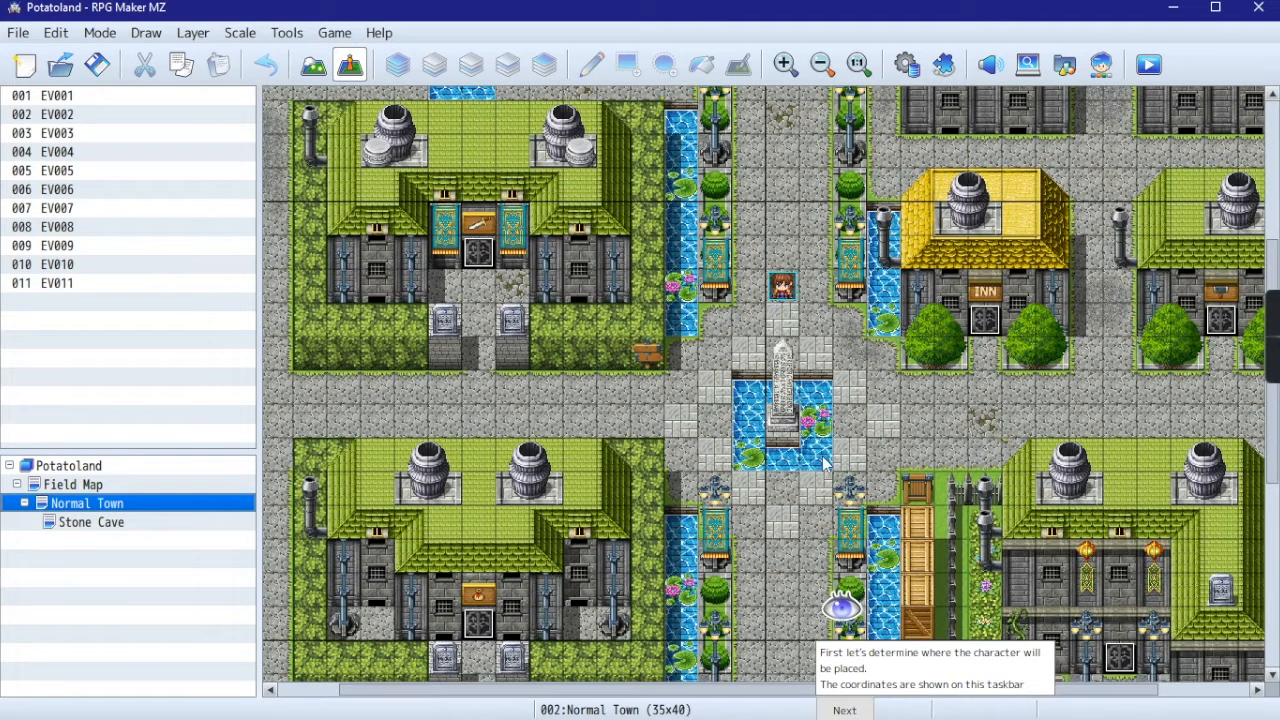
pyautogui.click(845, 709)
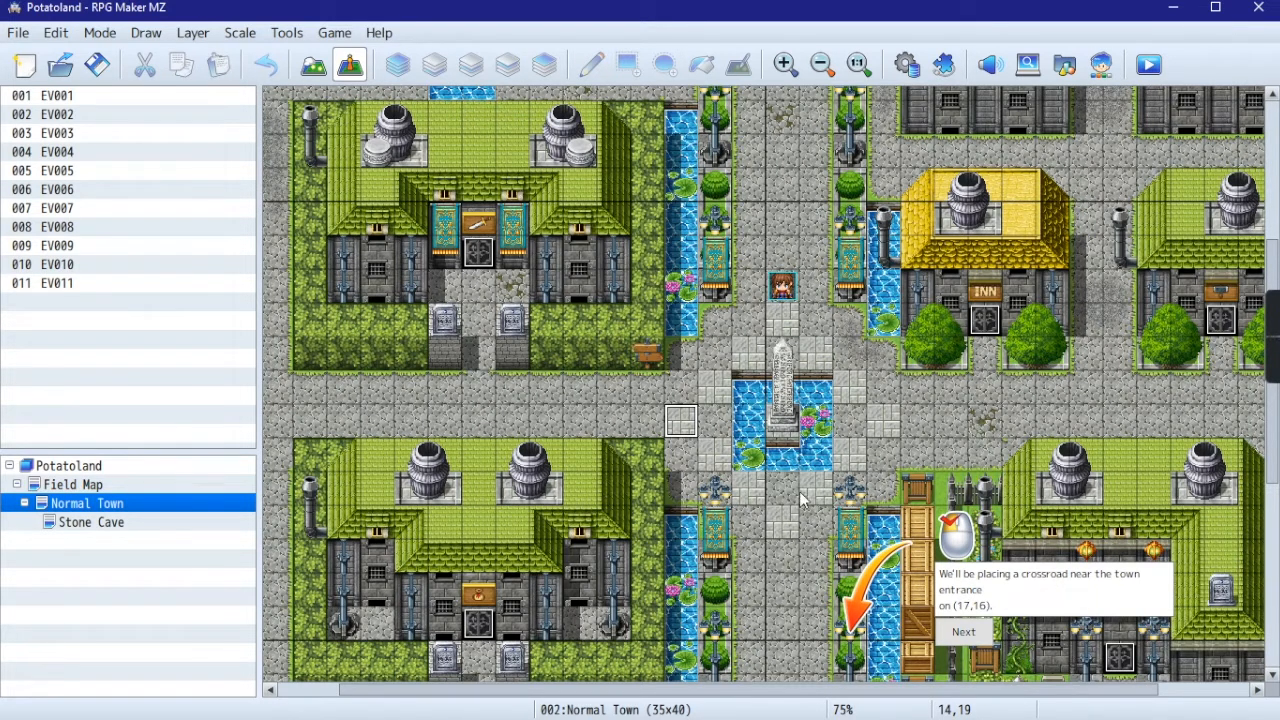
pyautogui.click(963, 631)
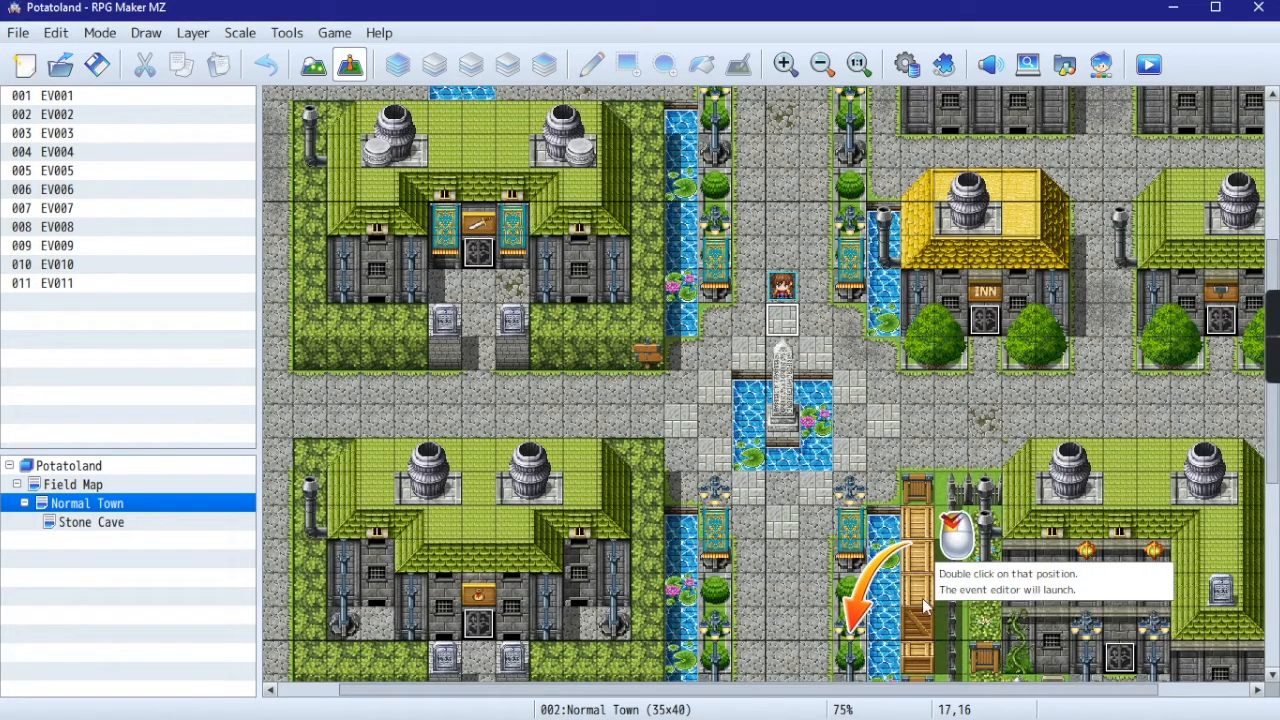
# Step: Create an event on the tile above the monument, give it the grey-haired elderly woman sprite from People1, and continue past the priority explanation
pyautogui.doubleClick(792, 325)
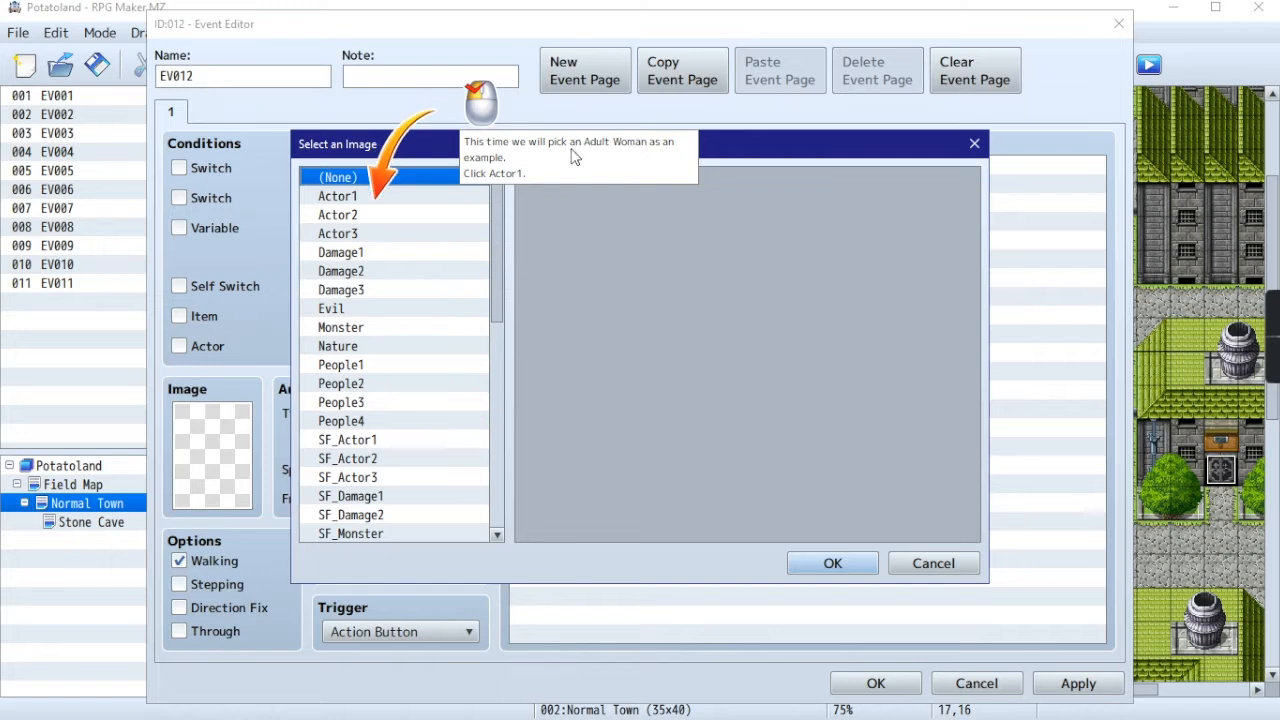
pyautogui.click(361, 366)
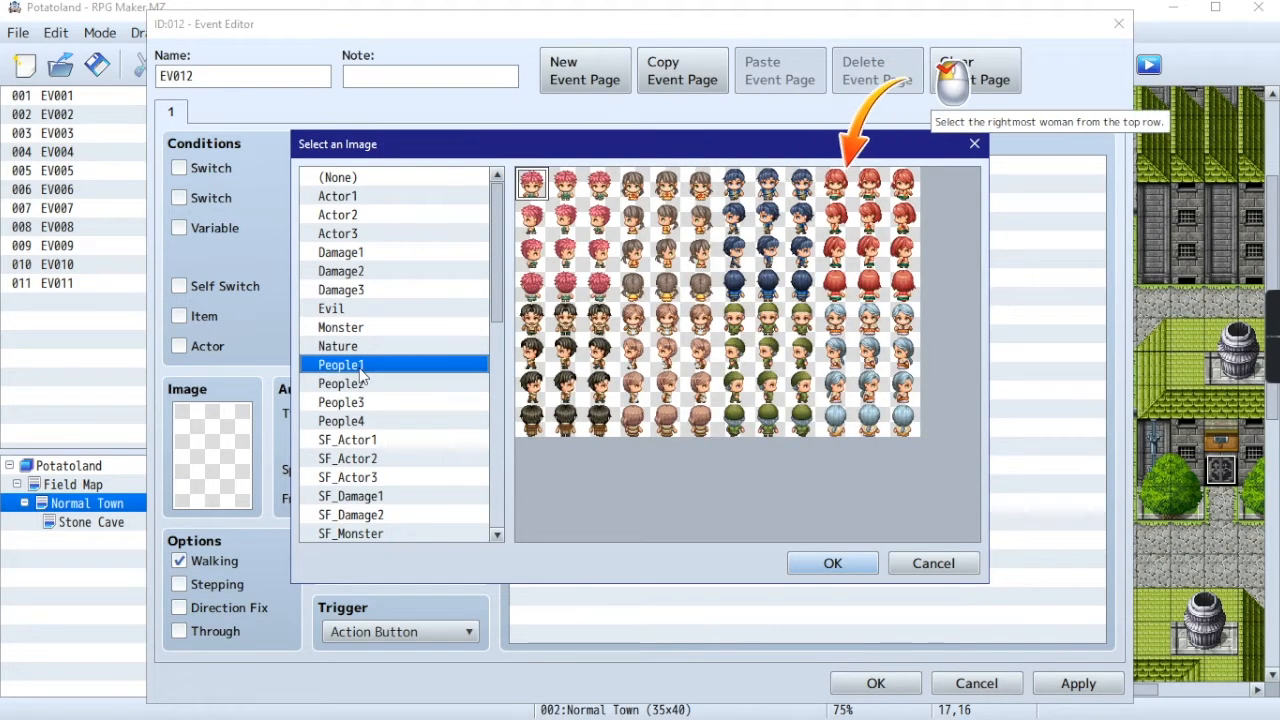
pyautogui.click(870, 318)
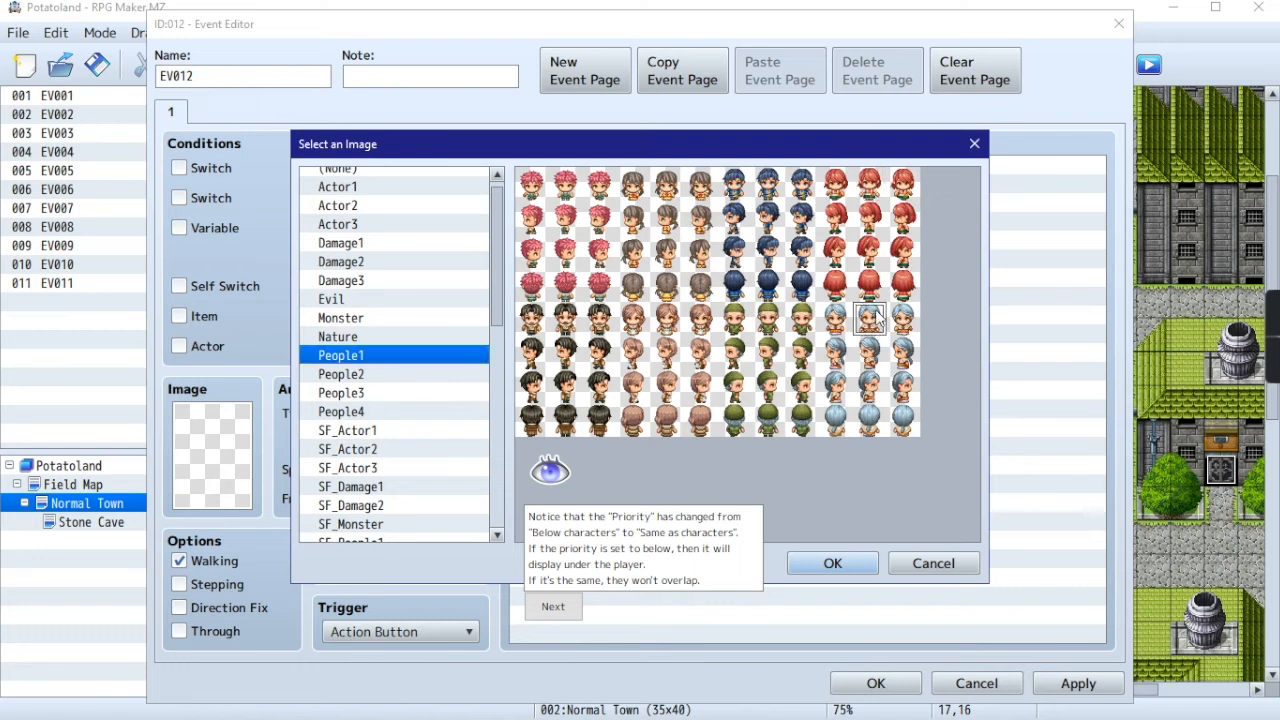
pyautogui.click(831, 566)
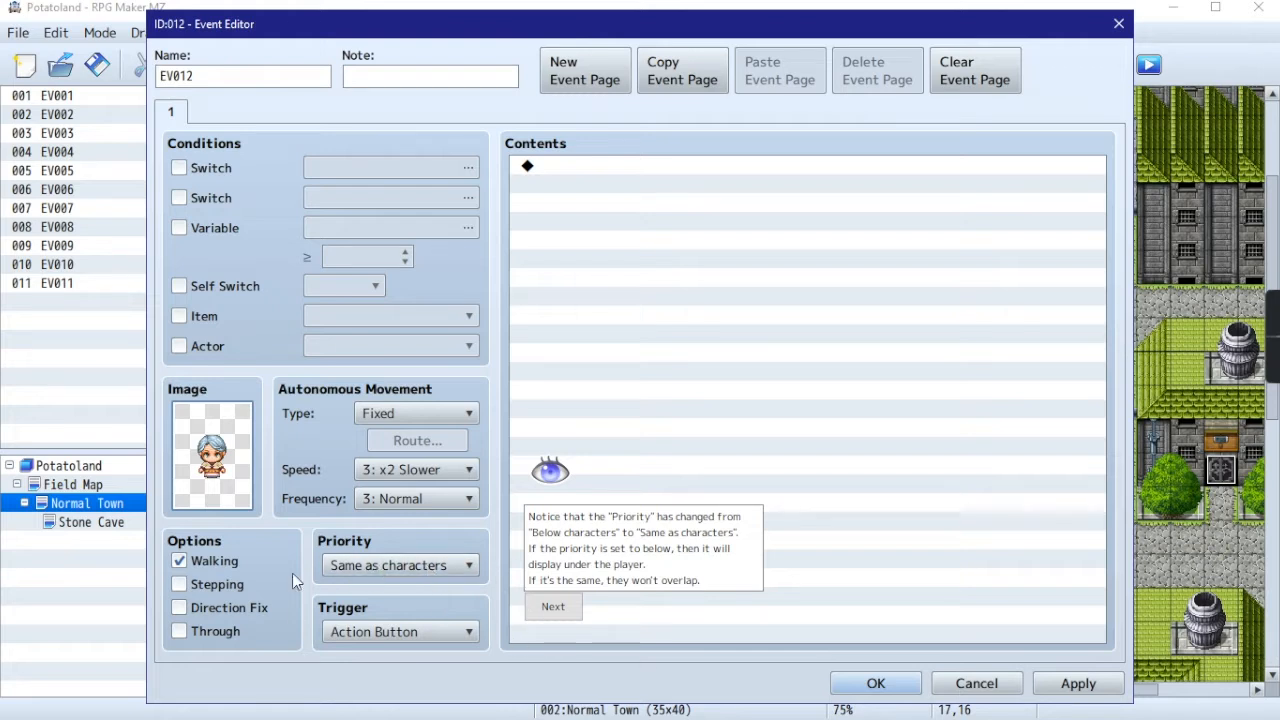
pyautogui.click(551, 608)
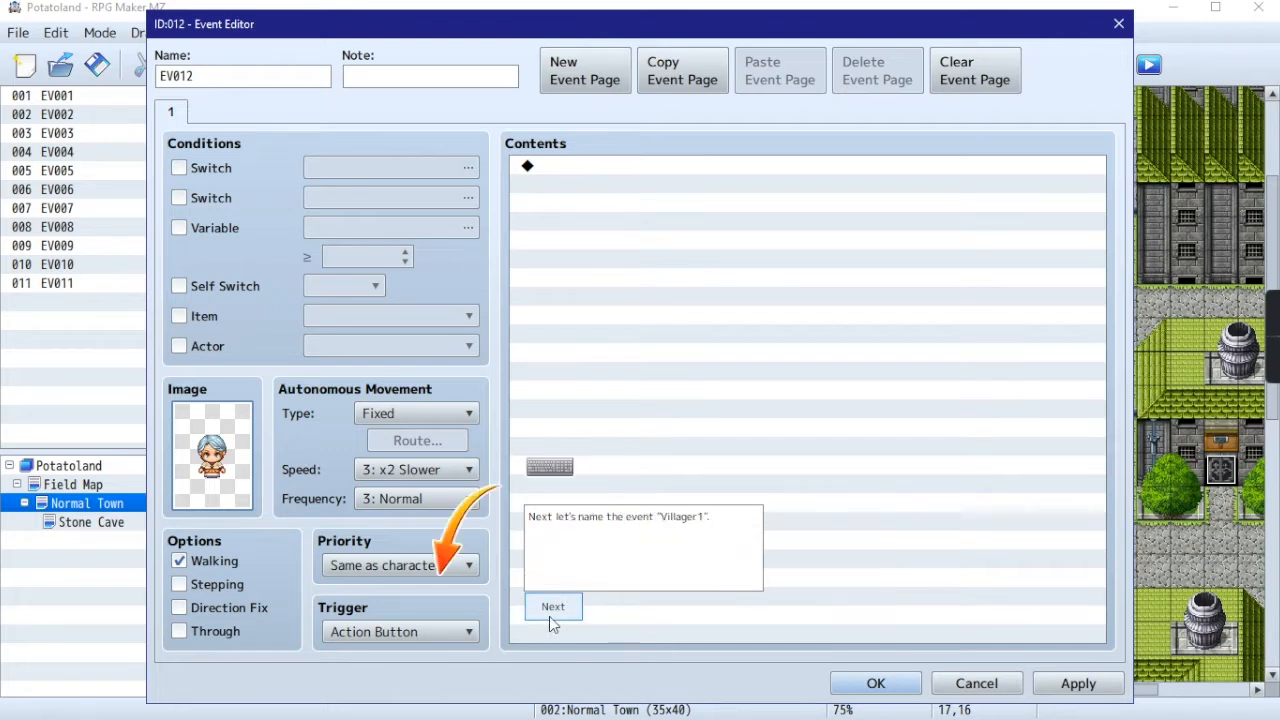
# Step: Name the event "Villager 1"
pyautogui.doubleClick(183, 76)
pyautogui.write('Villa')
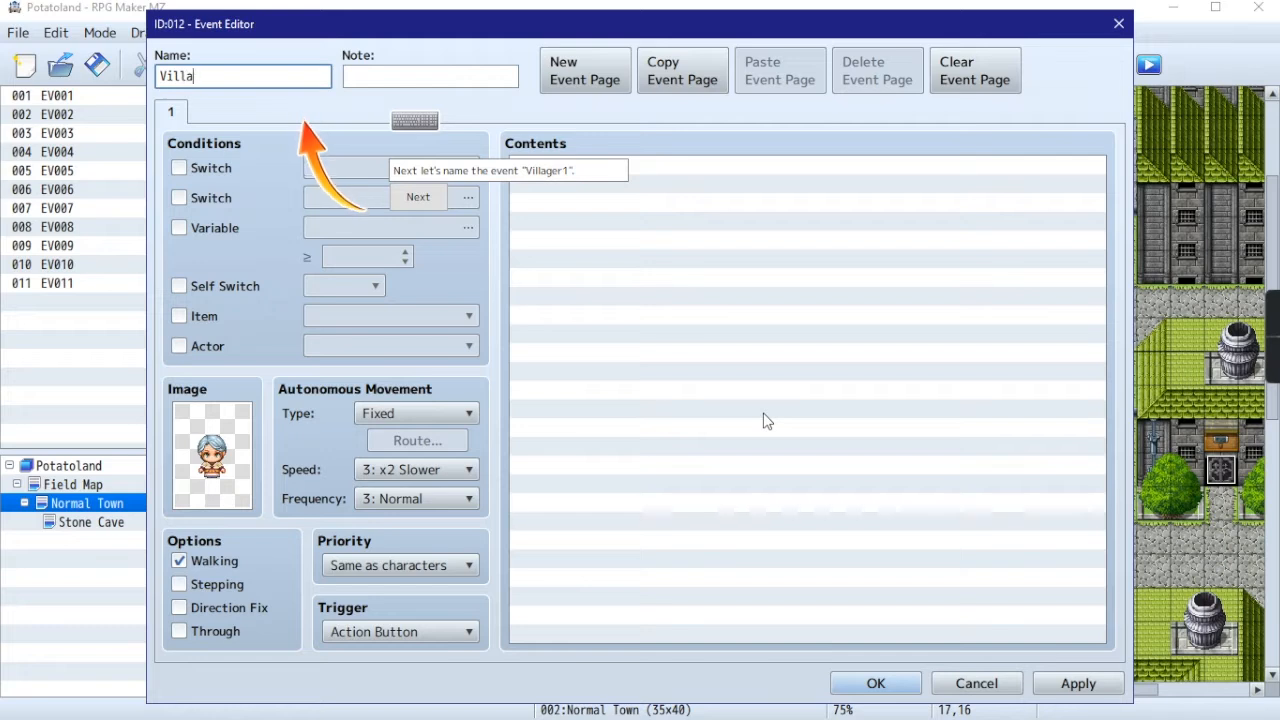
pyautogui.press('BackSpace')
pyautogui.write('ger 1')
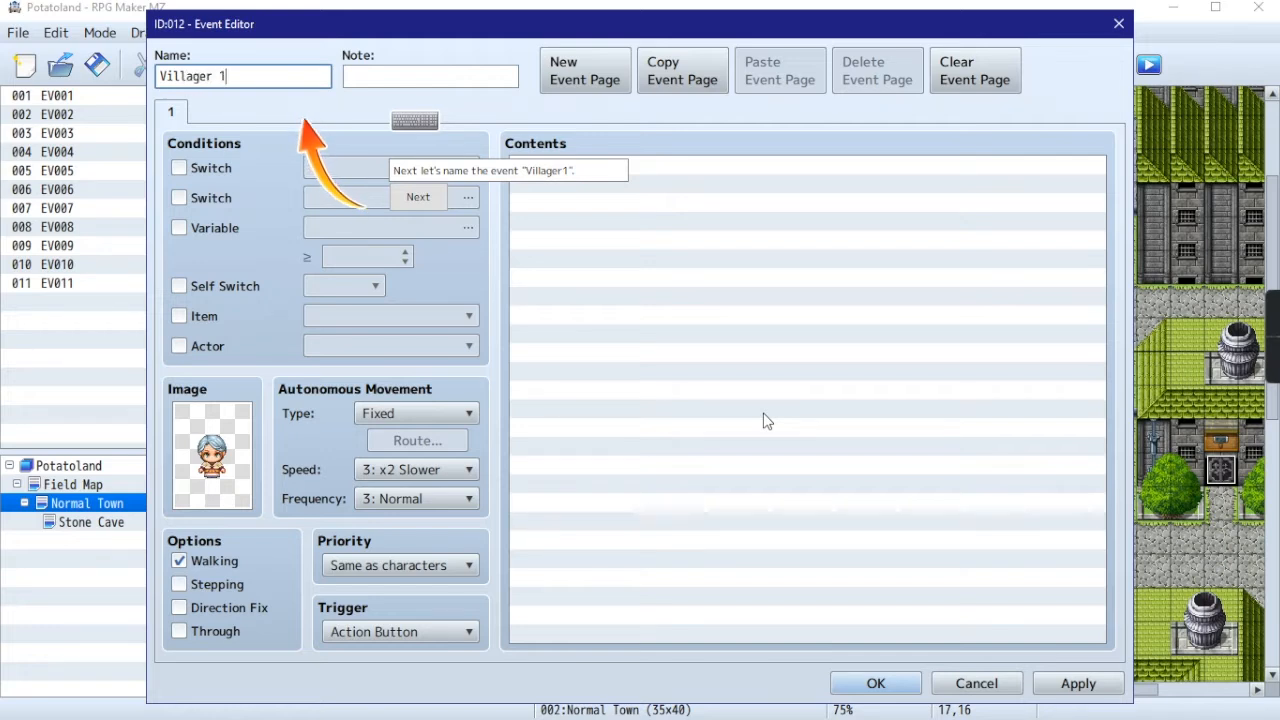
# Step: Rename the event "Clarice" and advance the tutorial through its explanations of event names and the trigger
pyautogui.click(428, 201)
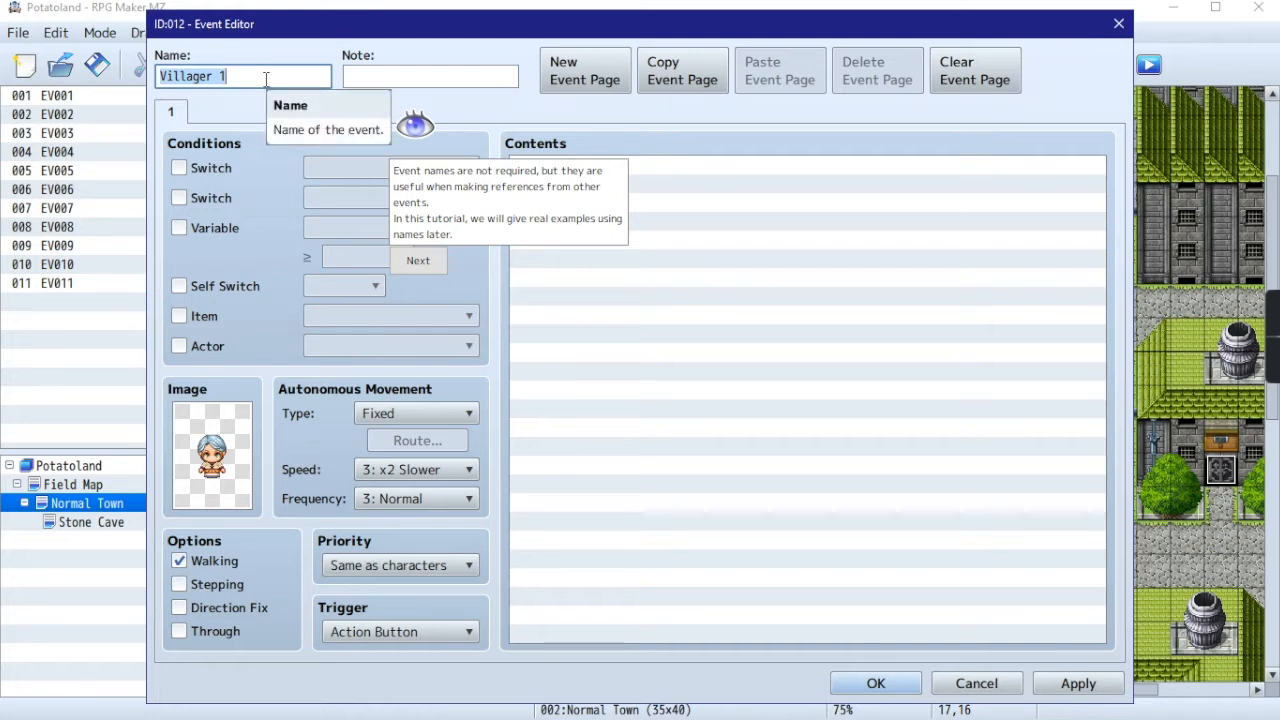
pyautogui.write('Clarice')
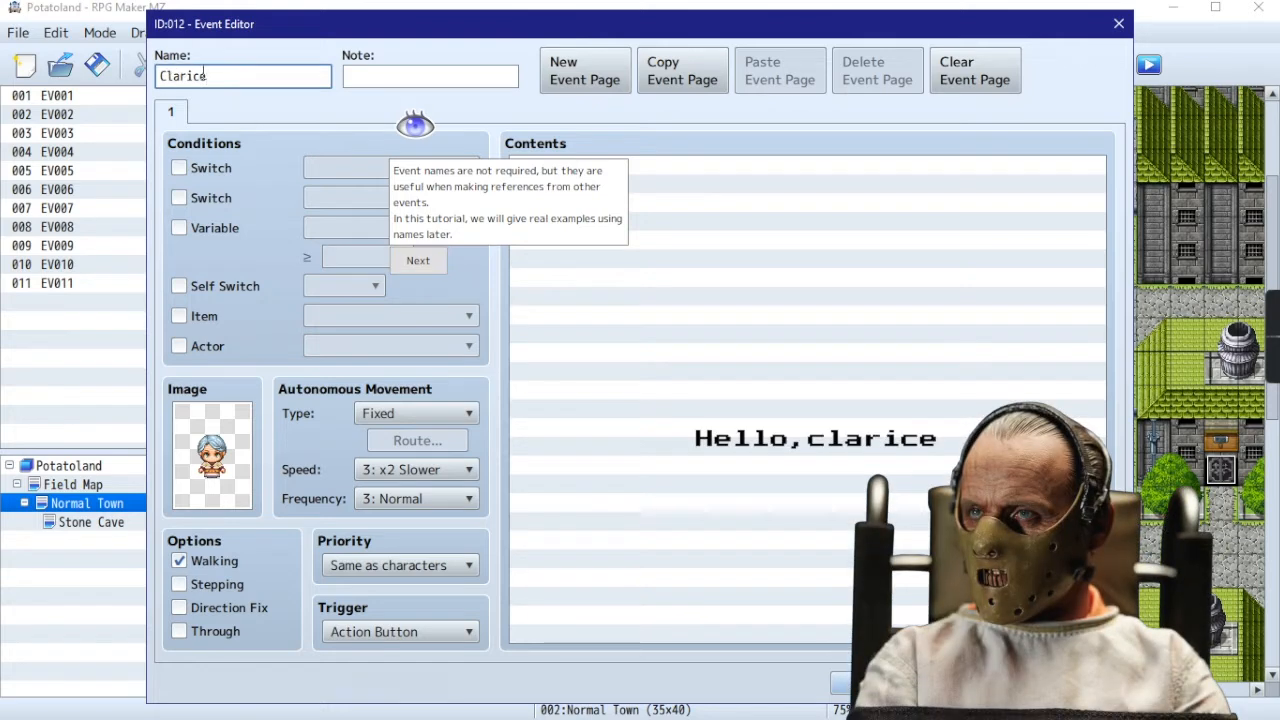
pyautogui.click(417, 262)
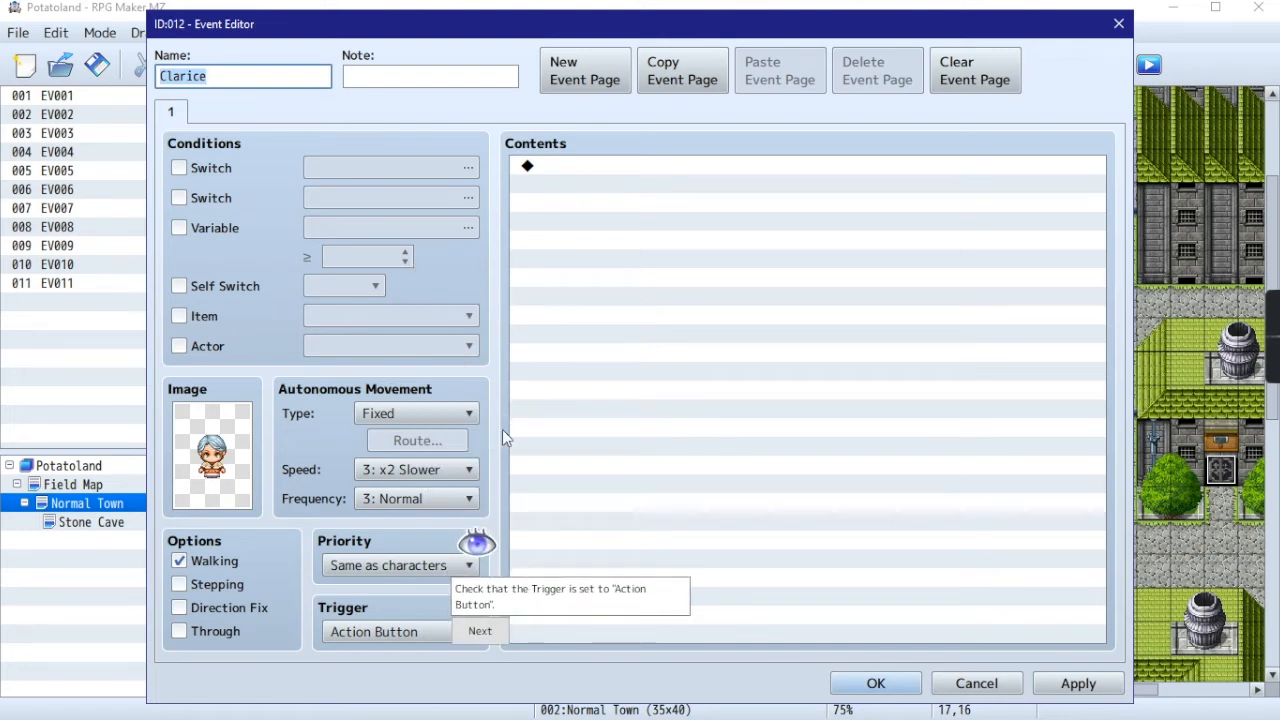
pyautogui.click(490, 635)
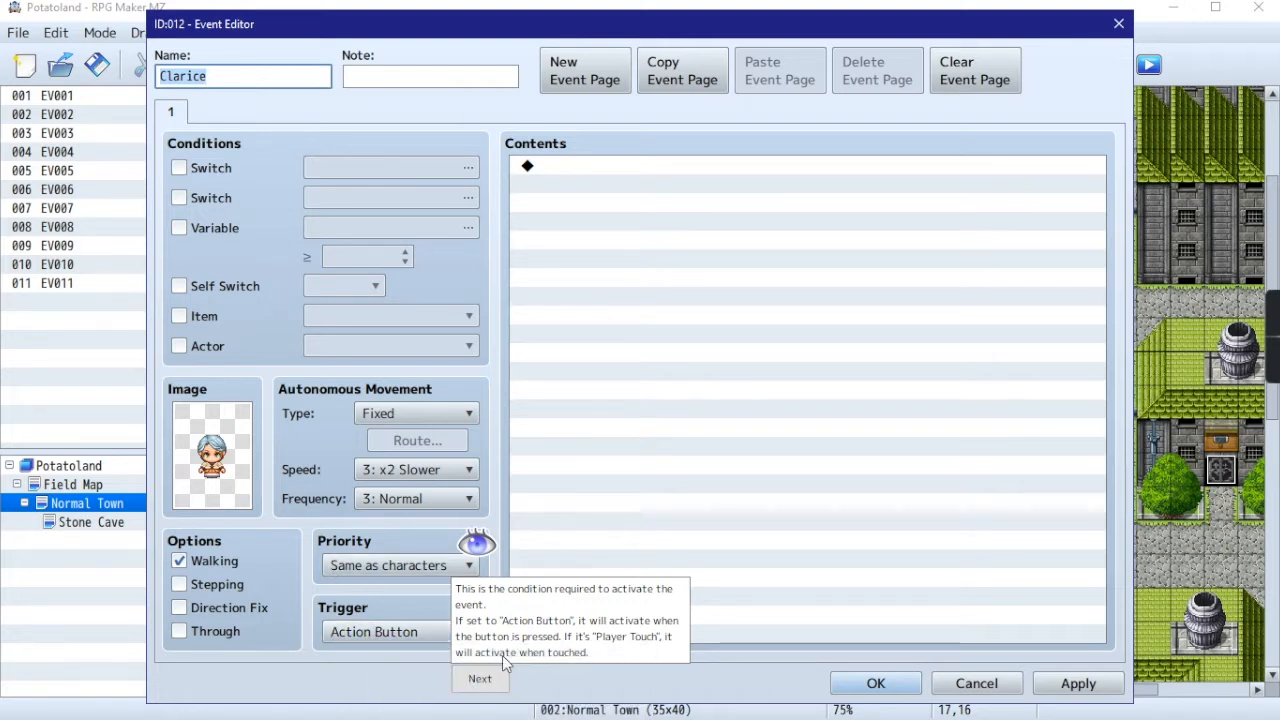
pyautogui.click(478, 678)
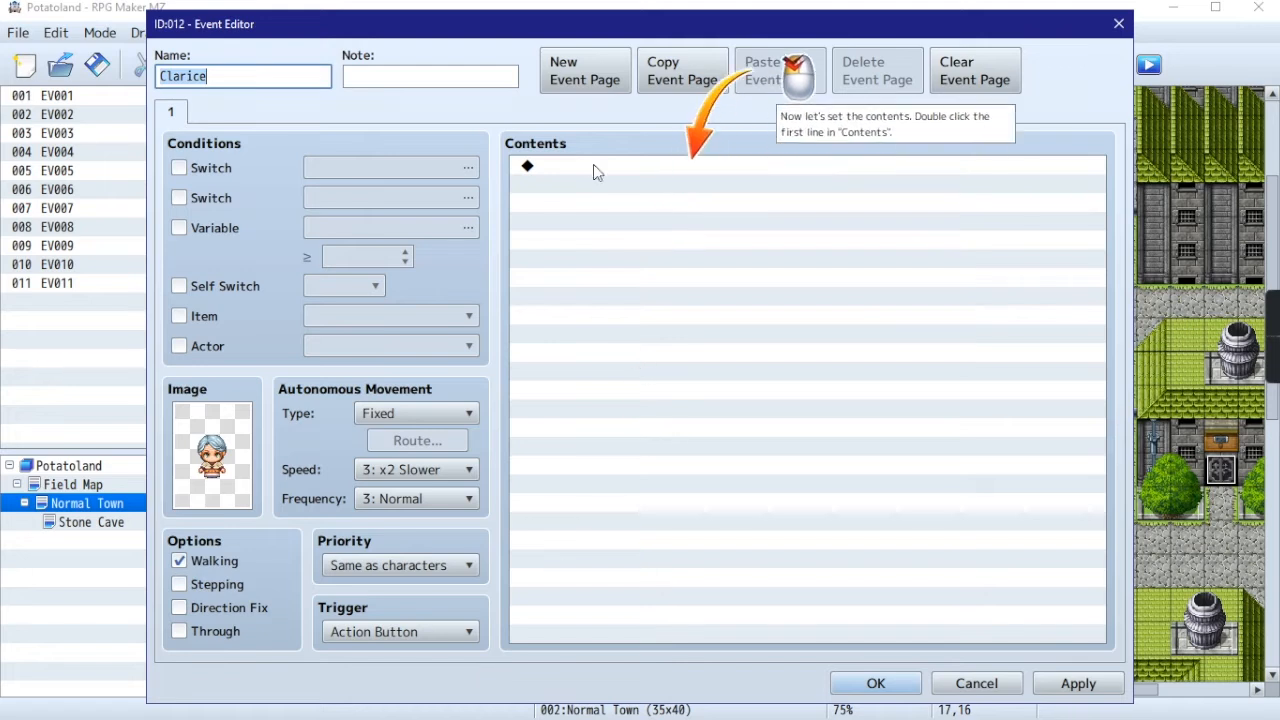
# Step: Look through the three pages of event commands and start a Show Text command on the first line of the event's contents
pyautogui.click(740, 168)
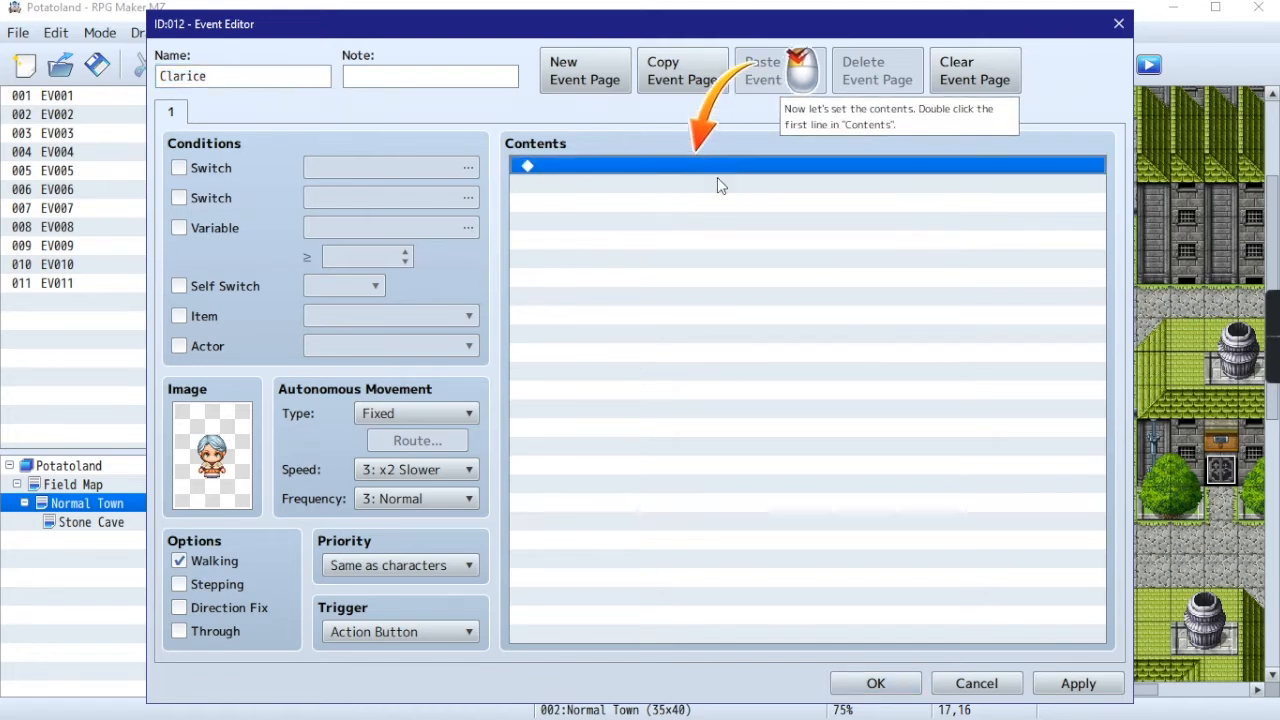
pyautogui.doubleClick(718, 172)
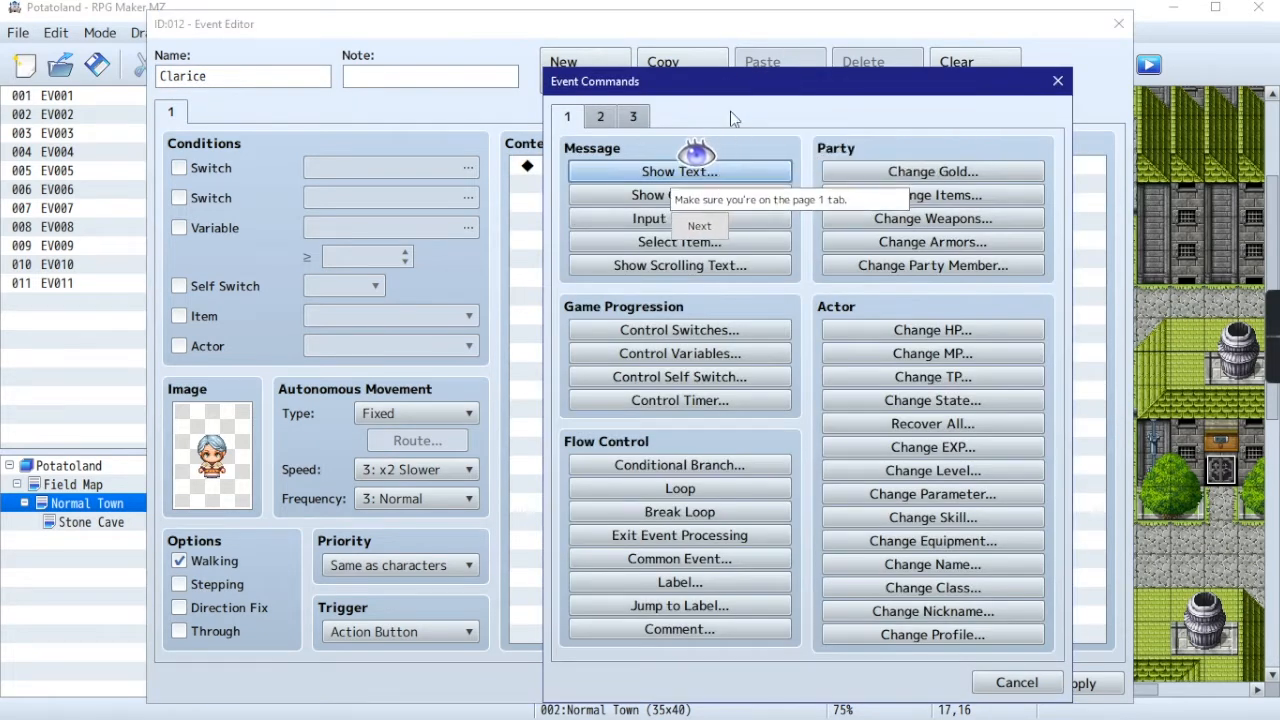
pyautogui.click(600, 118)
pyautogui.click(633, 118)
pyautogui.click(606, 118)
pyautogui.click(582, 120)
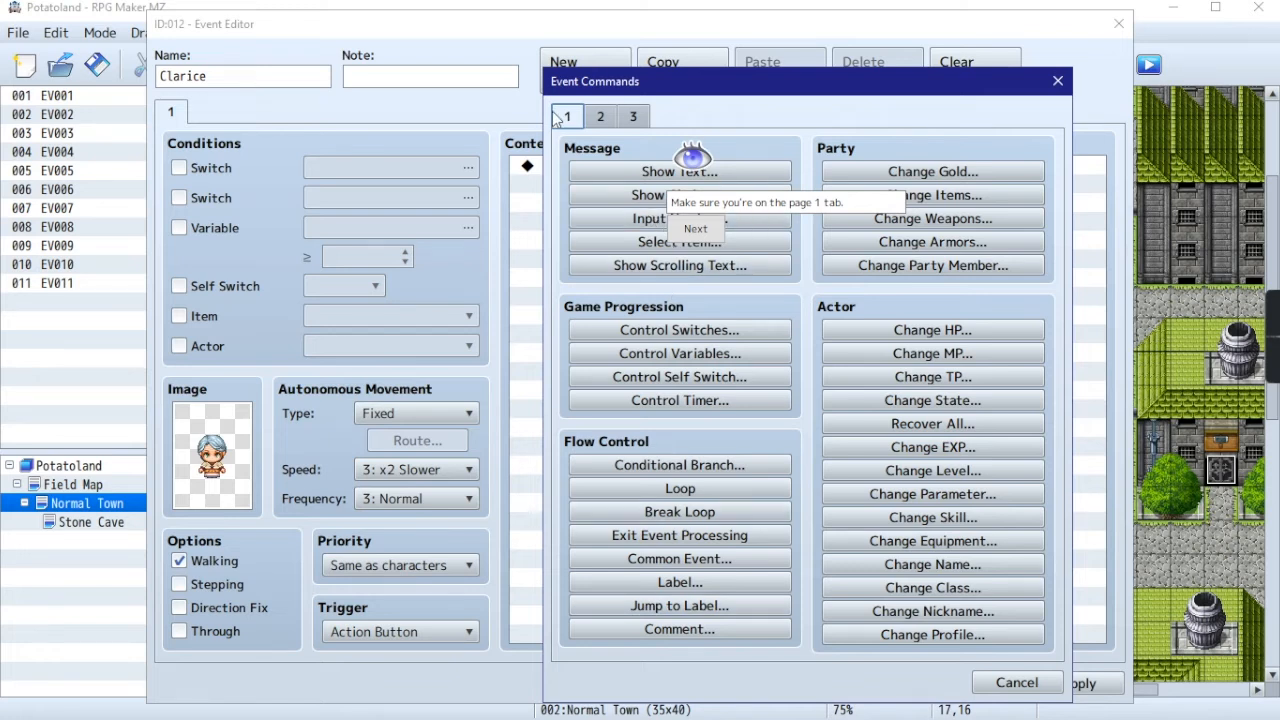
pyautogui.click(695, 228)
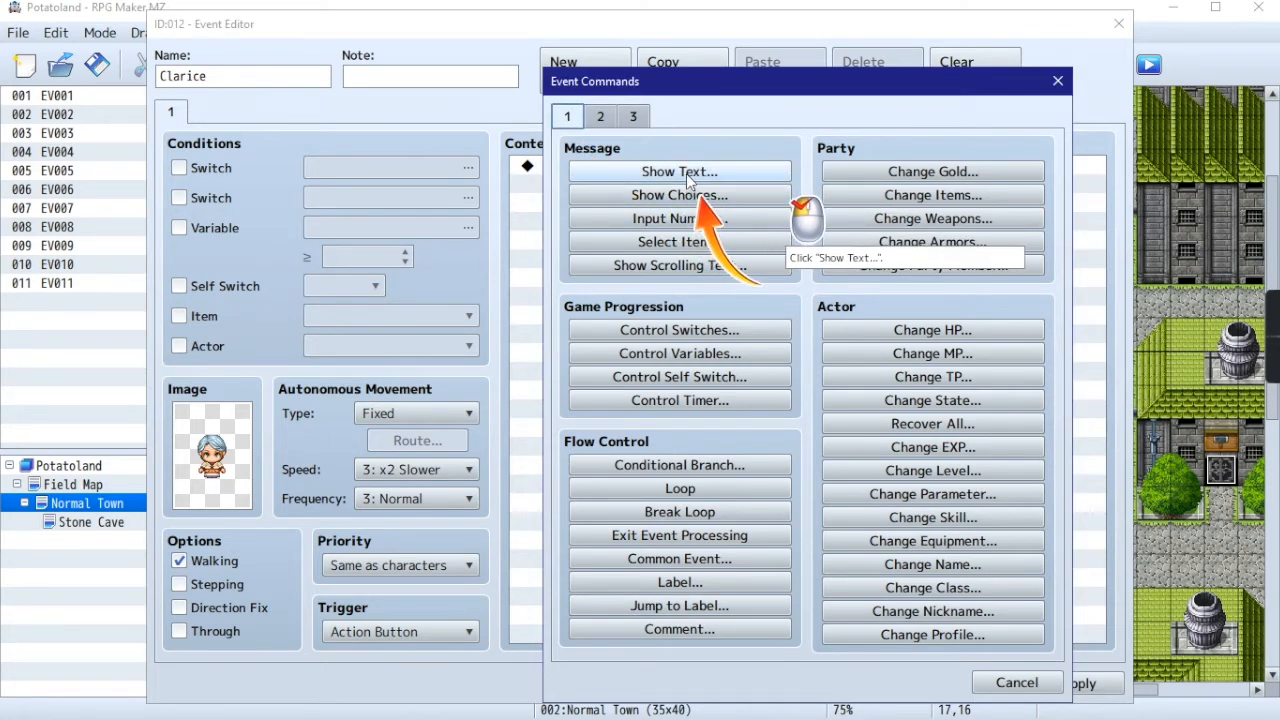
pyautogui.click(686, 173)
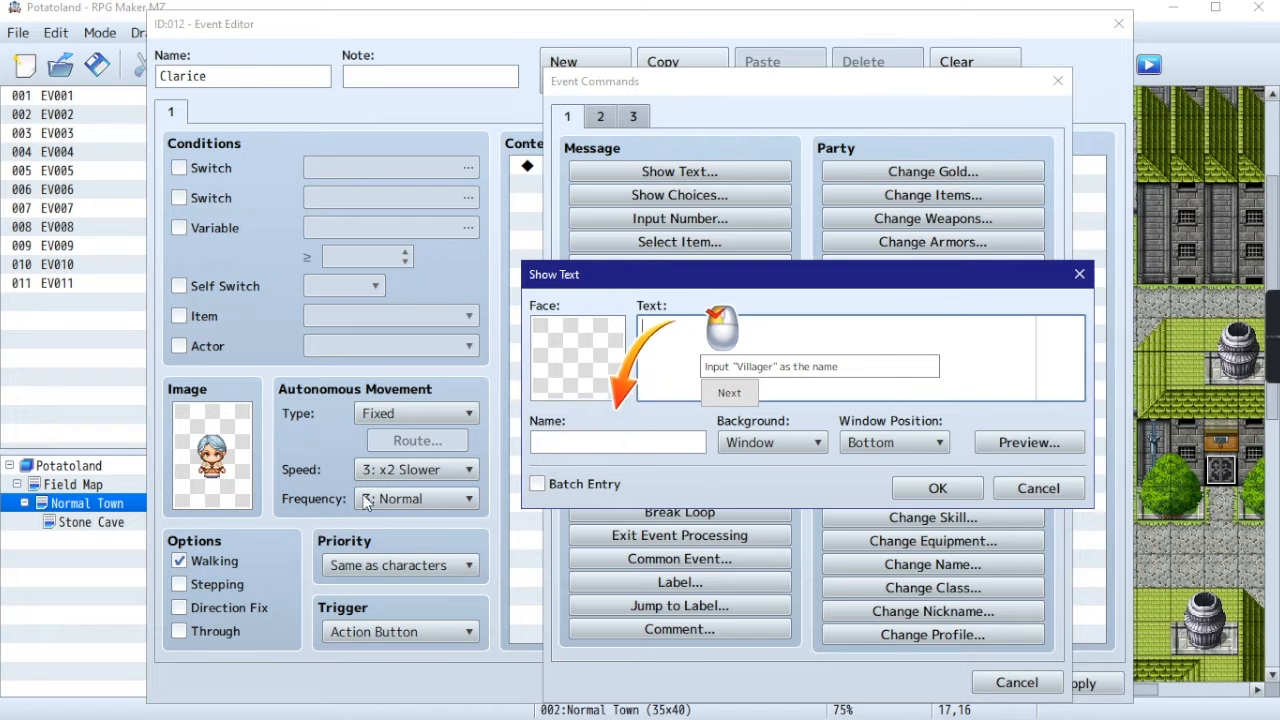
# Step: Set the message's face image to the grey-haired elderly woman from People1
pyautogui.doubleClick(576, 360)
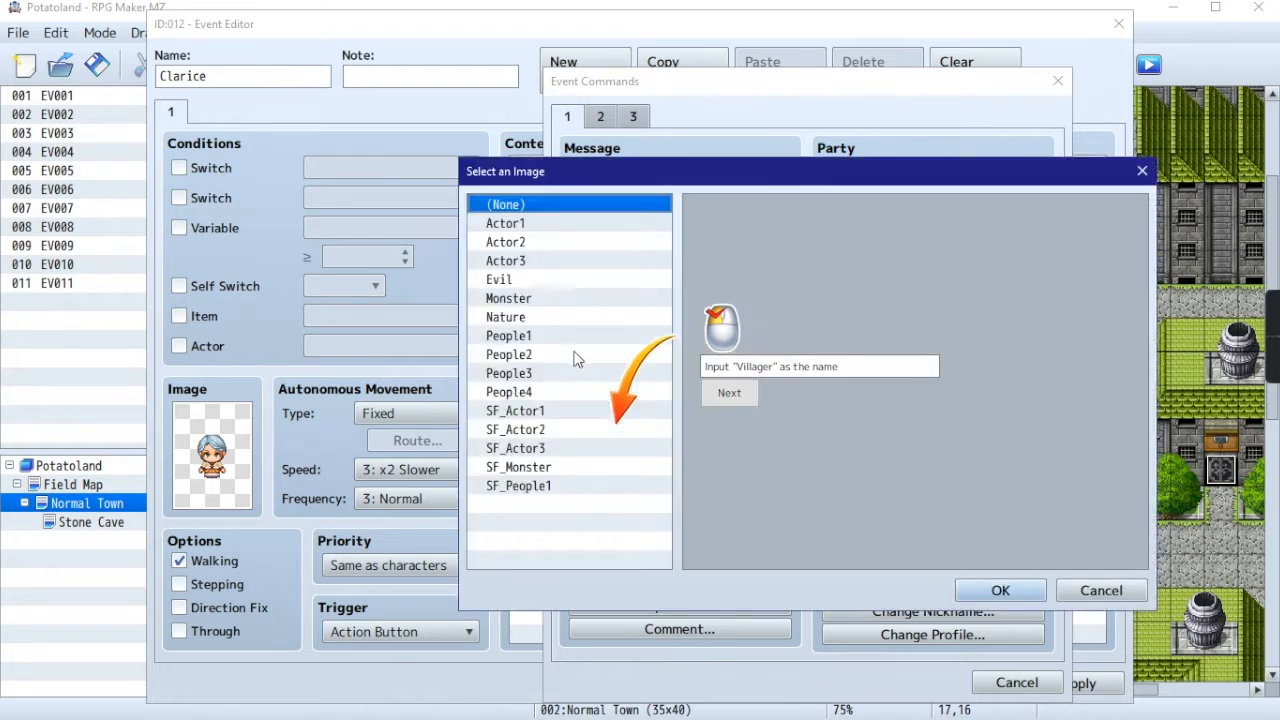
pyautogui.click(502, 341)
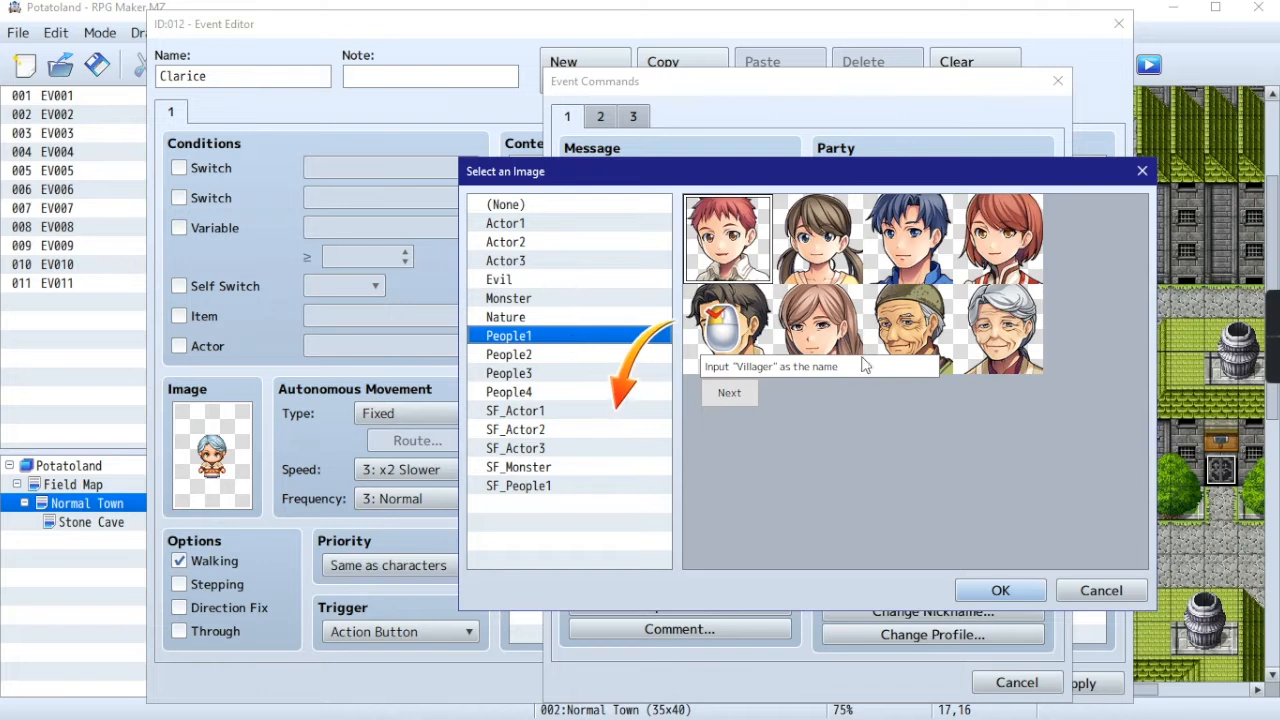
pyautogui.click(1027, 340)
pyautogui.doubleClick(1027, 340)
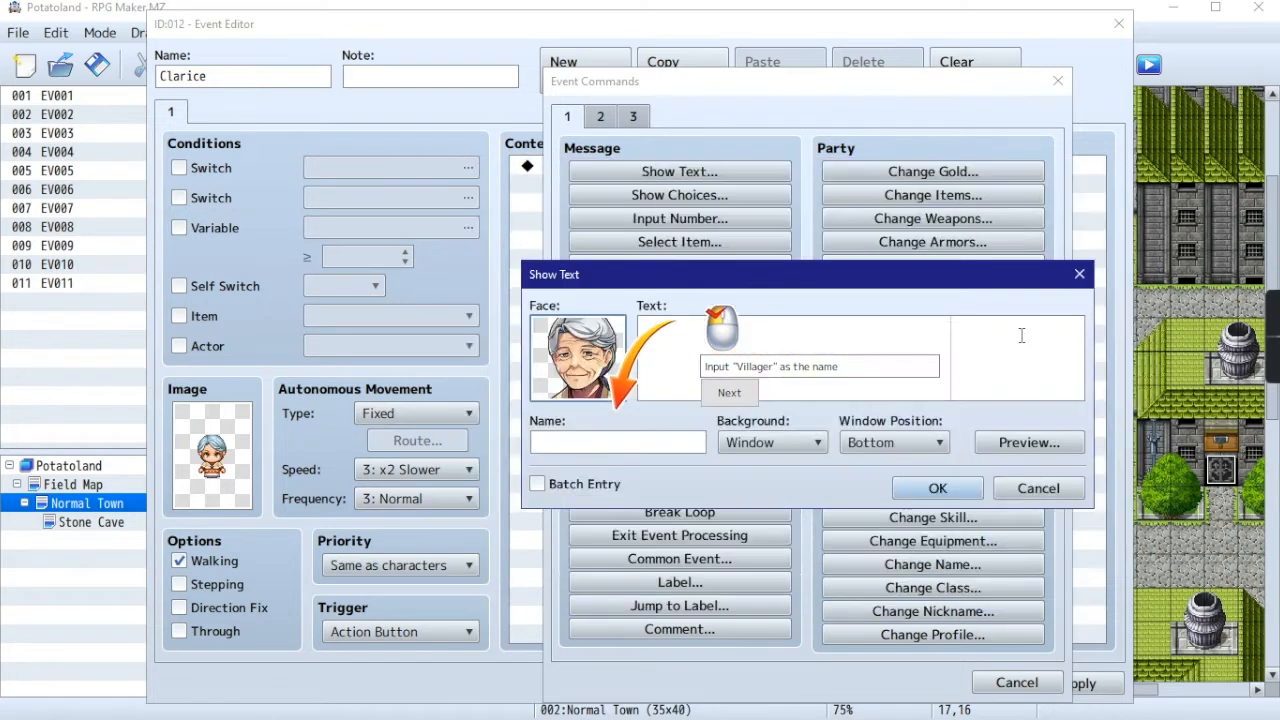
# Step: Enter "Clarice" as the speaker name and "Hello gamers!" as the message text, and advance the tutorial
pyautogui.click(581, 447)
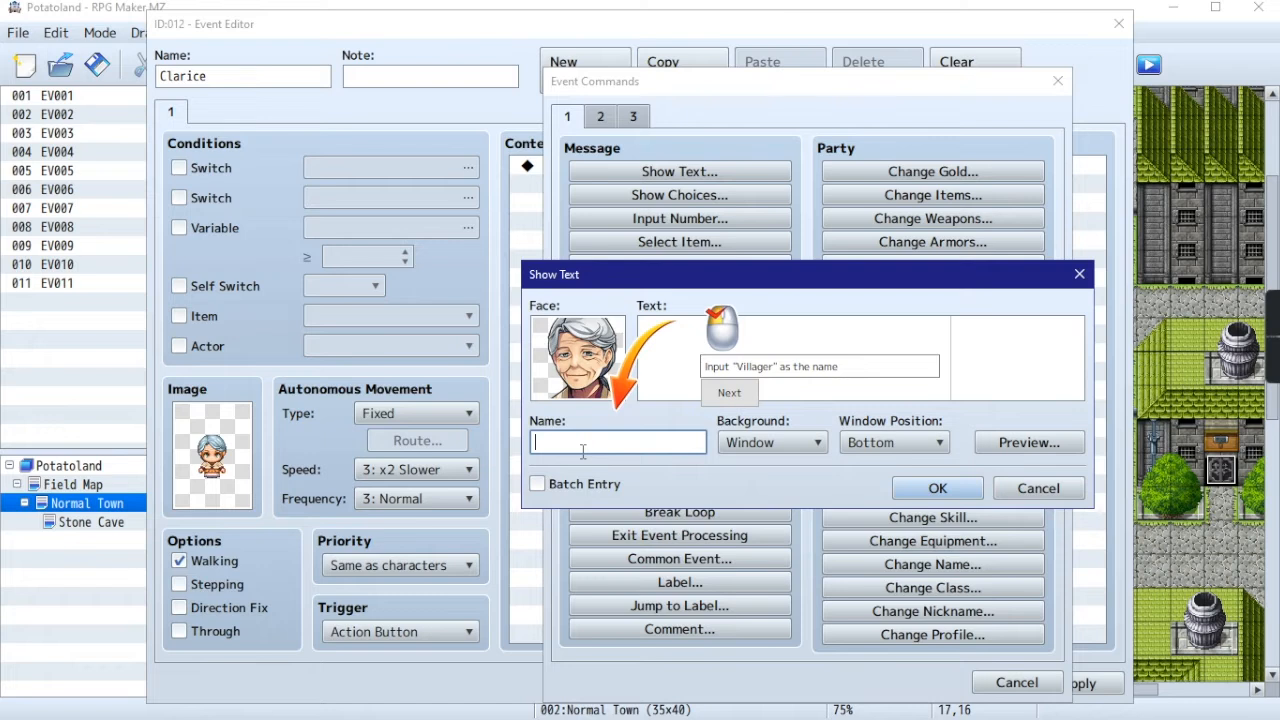
pyautogui.write('Clar')
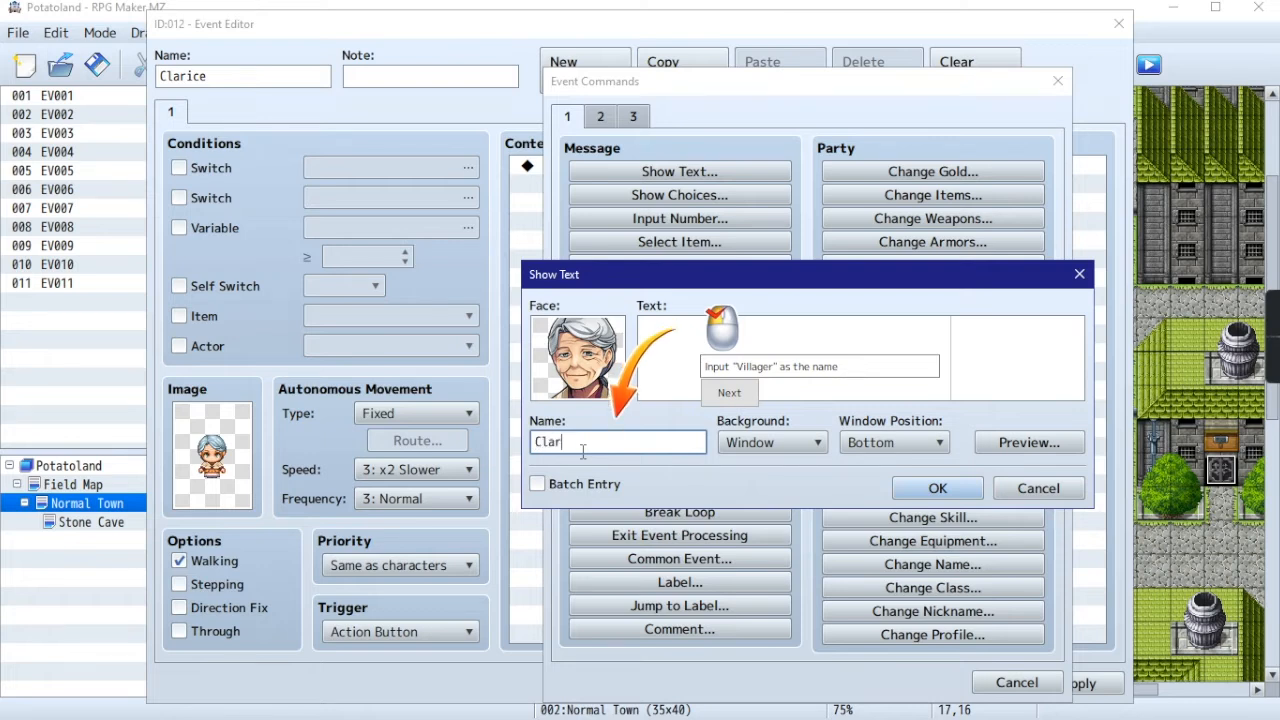
pyautogui.write('ice')
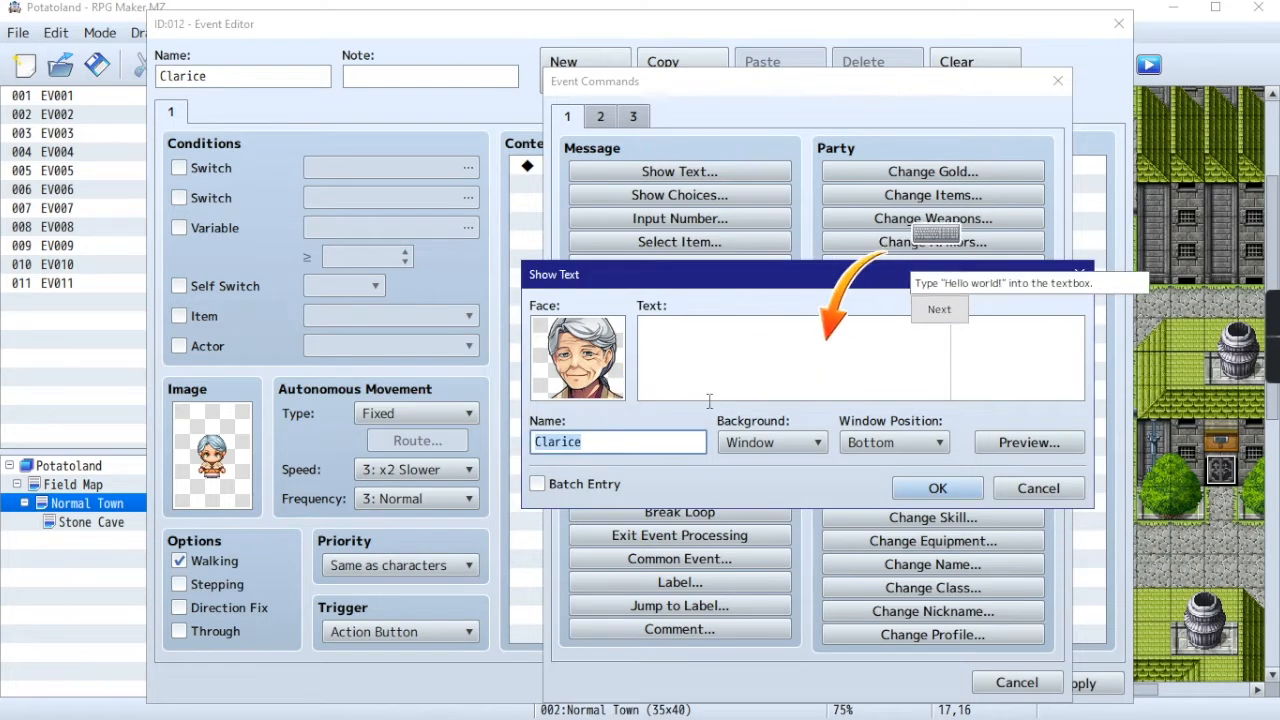
pyautogui.click(723, 361)
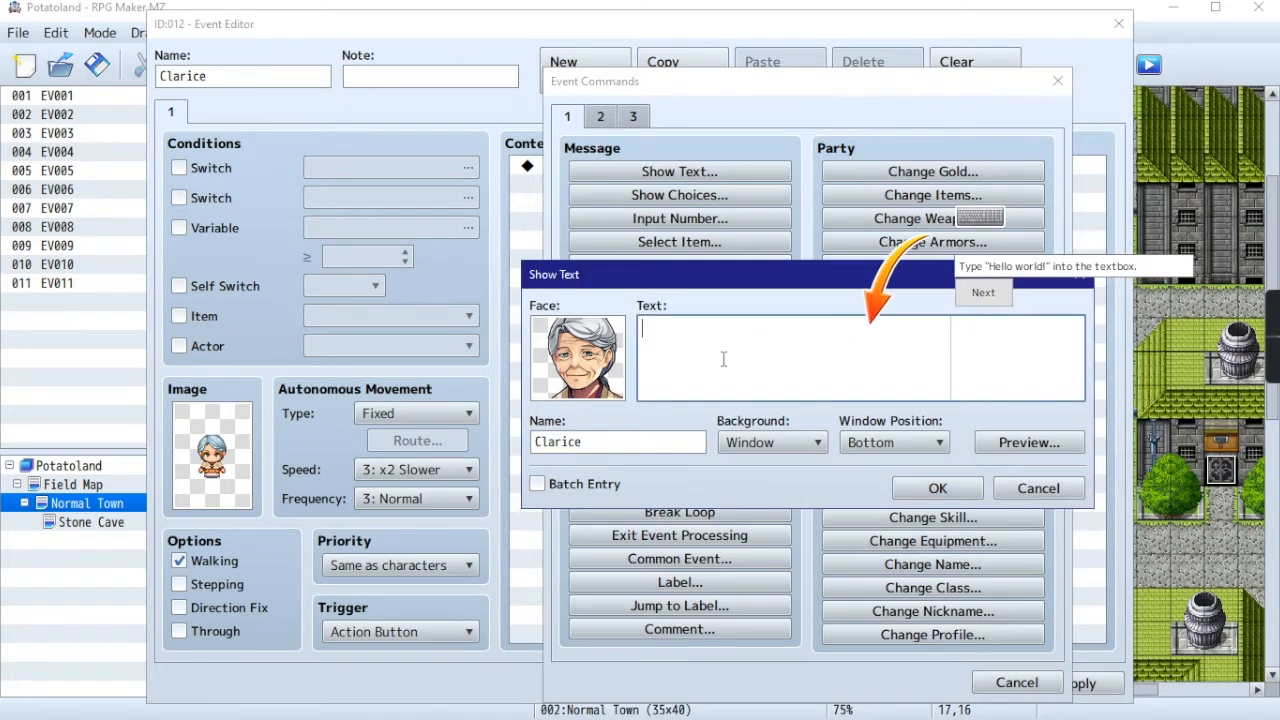
pyautogui.write('Hello gamers!')
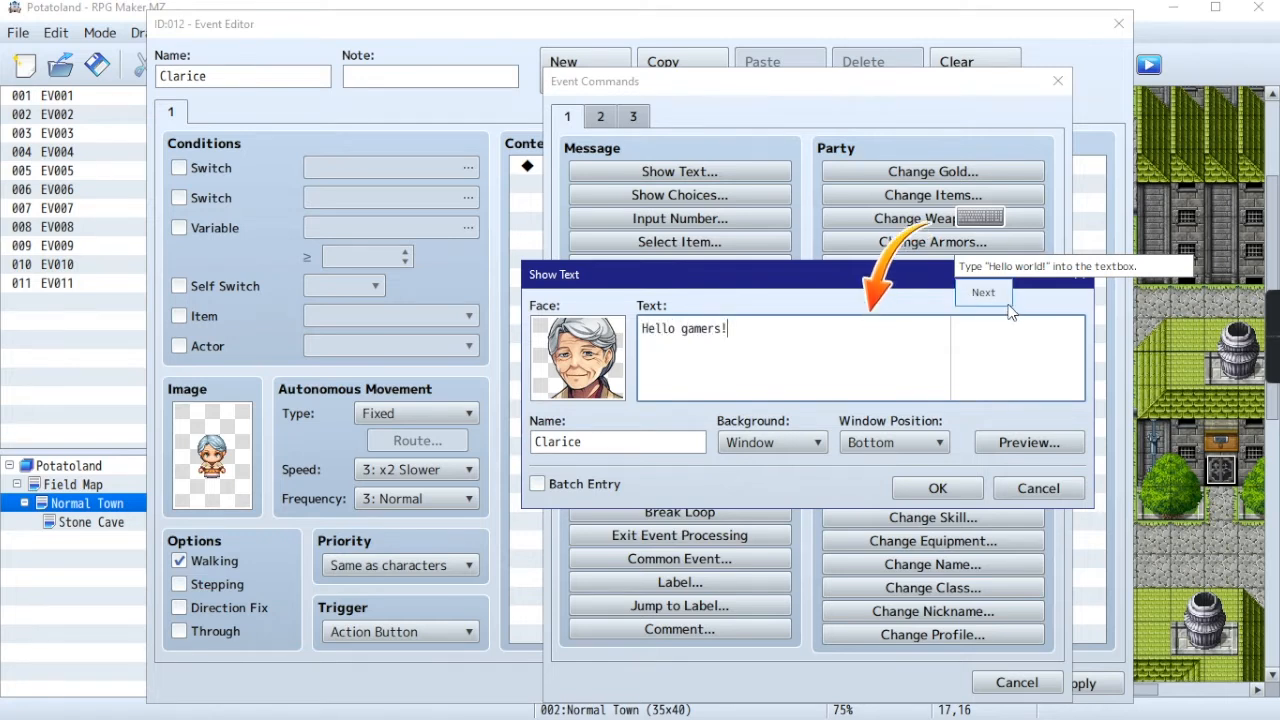
pyautogui.click(970, 293)
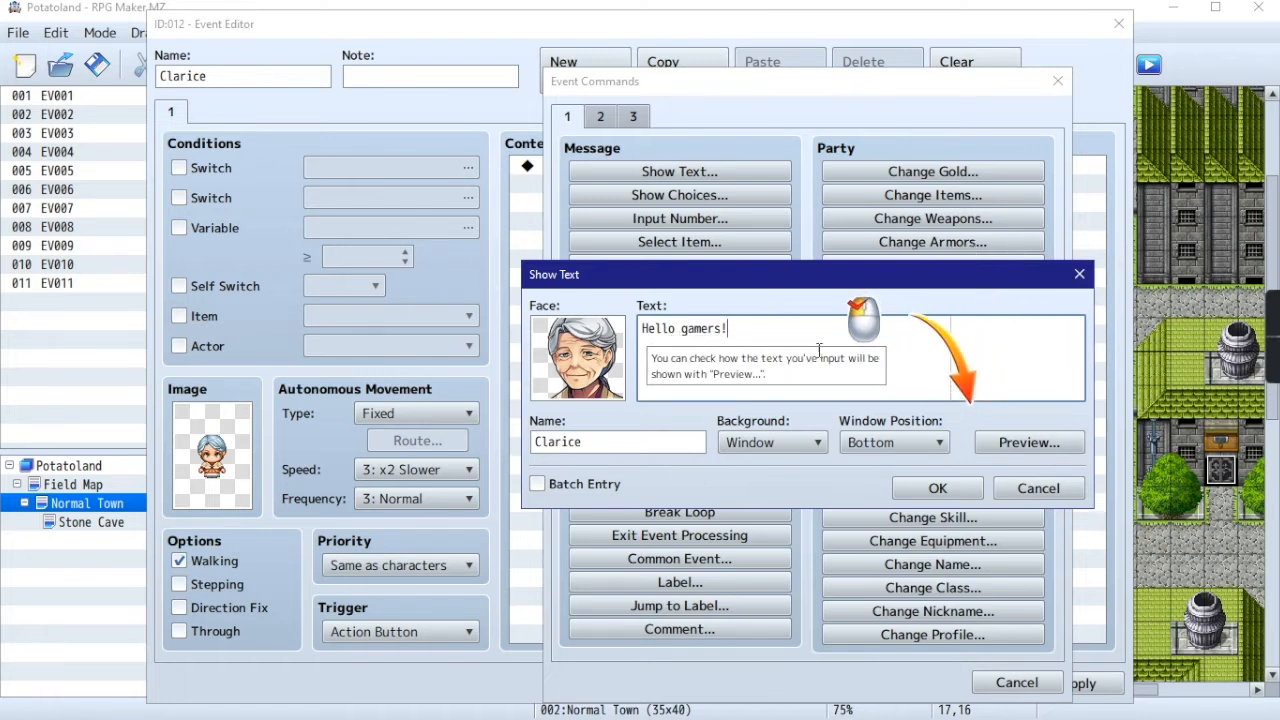
# Step: Check the message's background and window position options, keep the position at Bottom, and preview the message
pyautogui.click(755, 443)
pyautogui.click(755, 443)
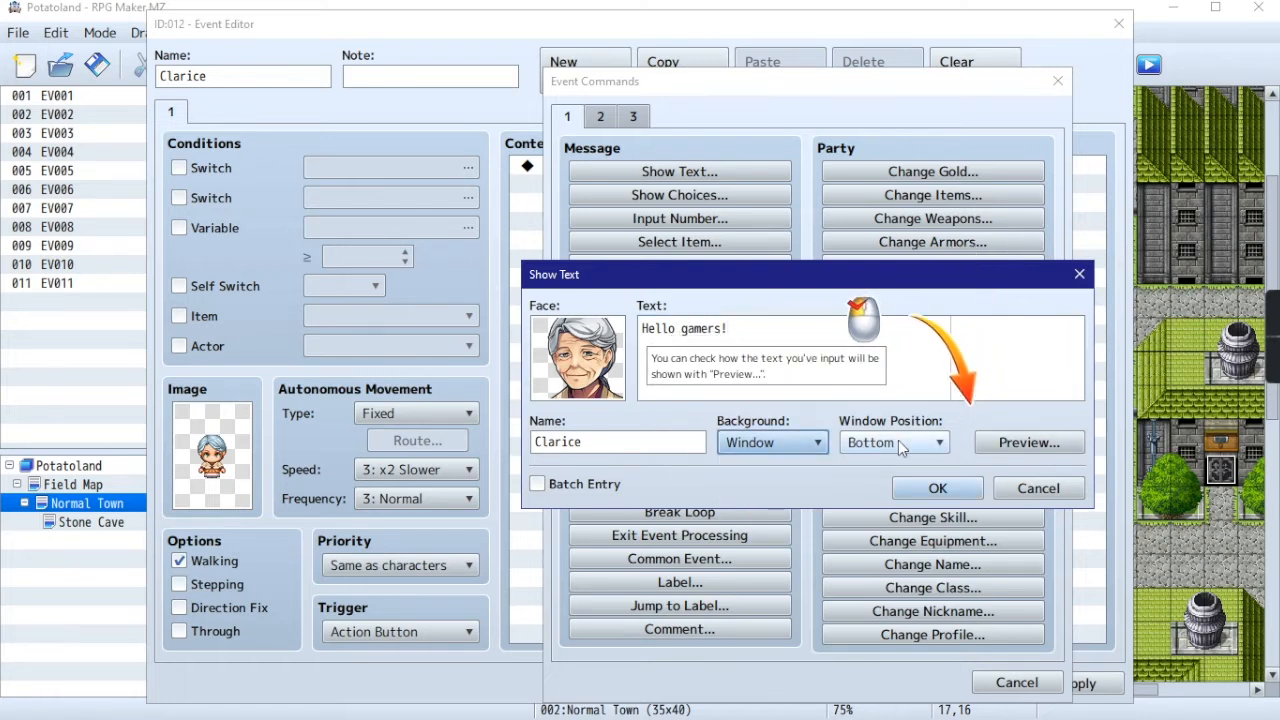
pyautogui.click(893, 442)
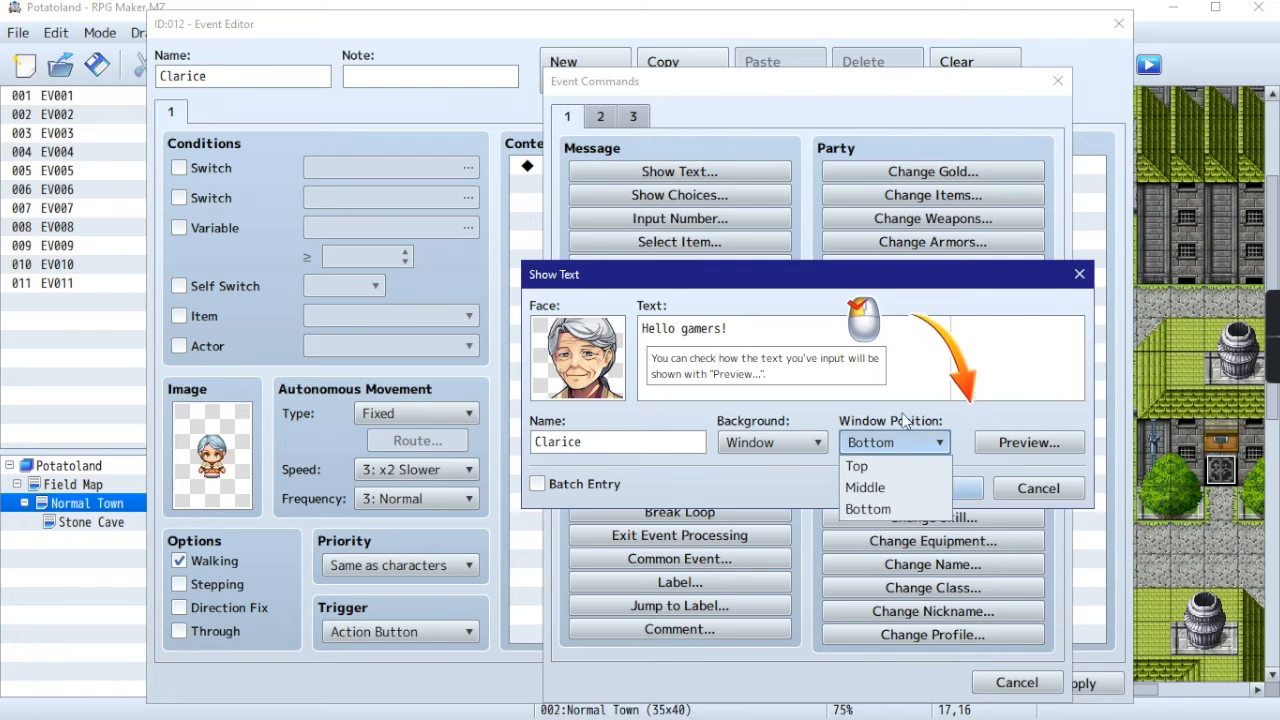
pyautogui.click(886, 509)
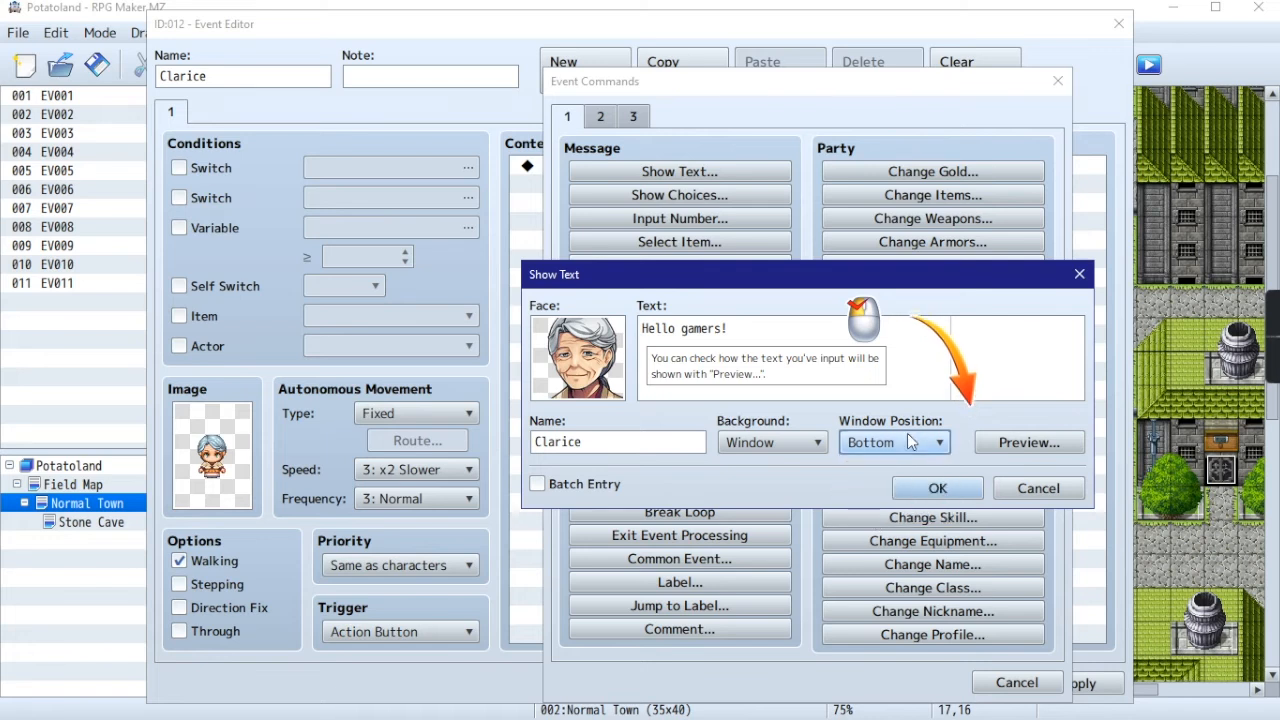
pyautogui.click(1035, 443)
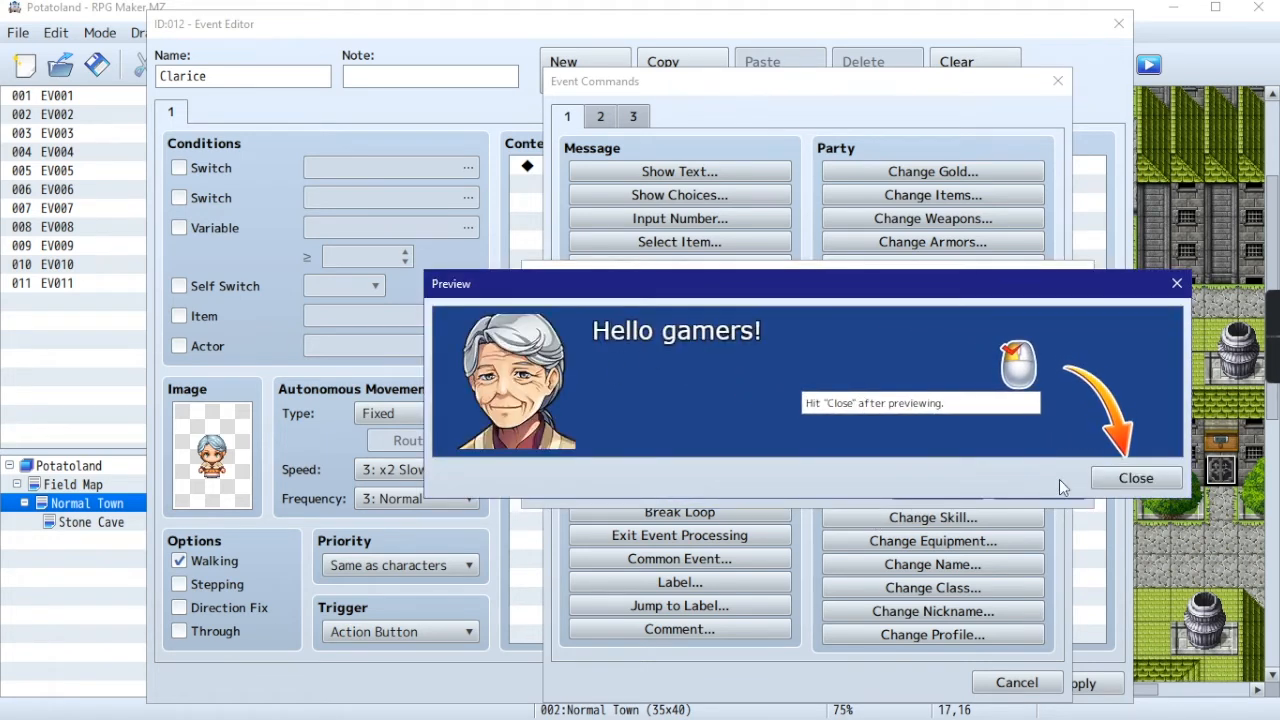
pyautogui.click(1178, 476)
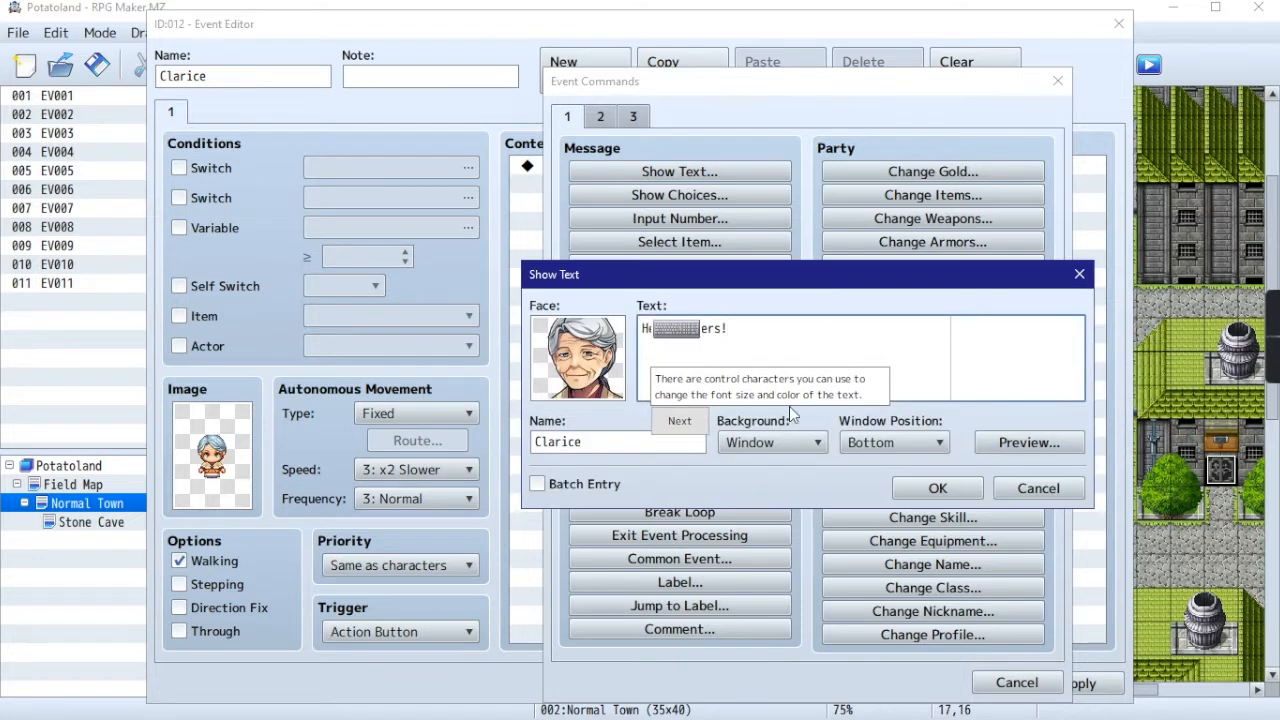
# Step: Add colour control characters to the speaker name so that it reads "\C[2]Clarice\[0]"
pyautogui.click(680, 423)
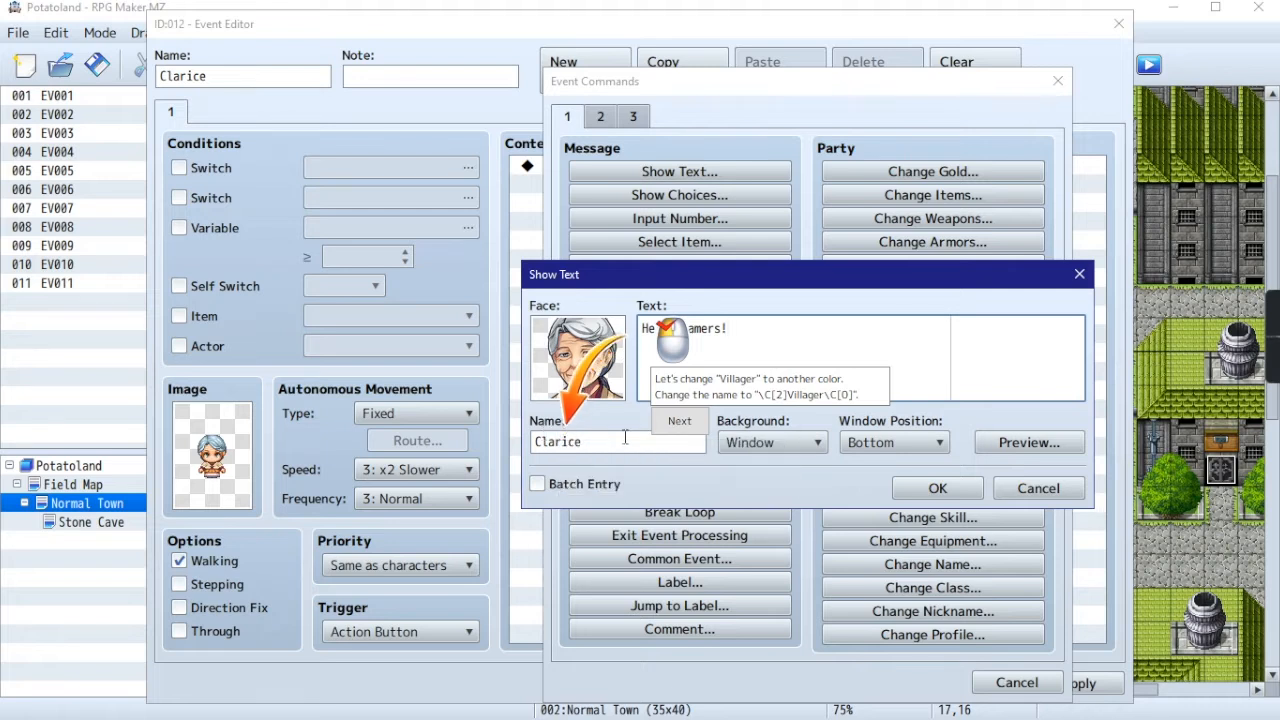
pyautogui.click(536, 442)
pyautogui.write('\\')
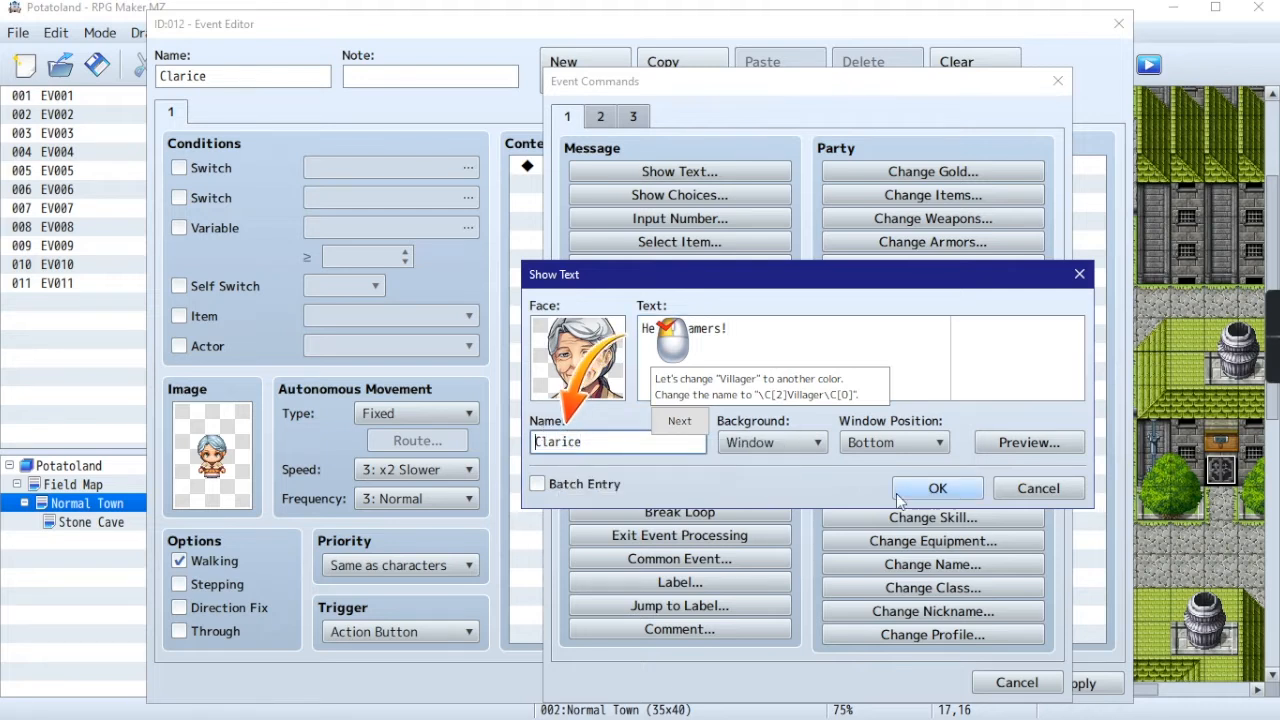
pyautogui.write('C[2')
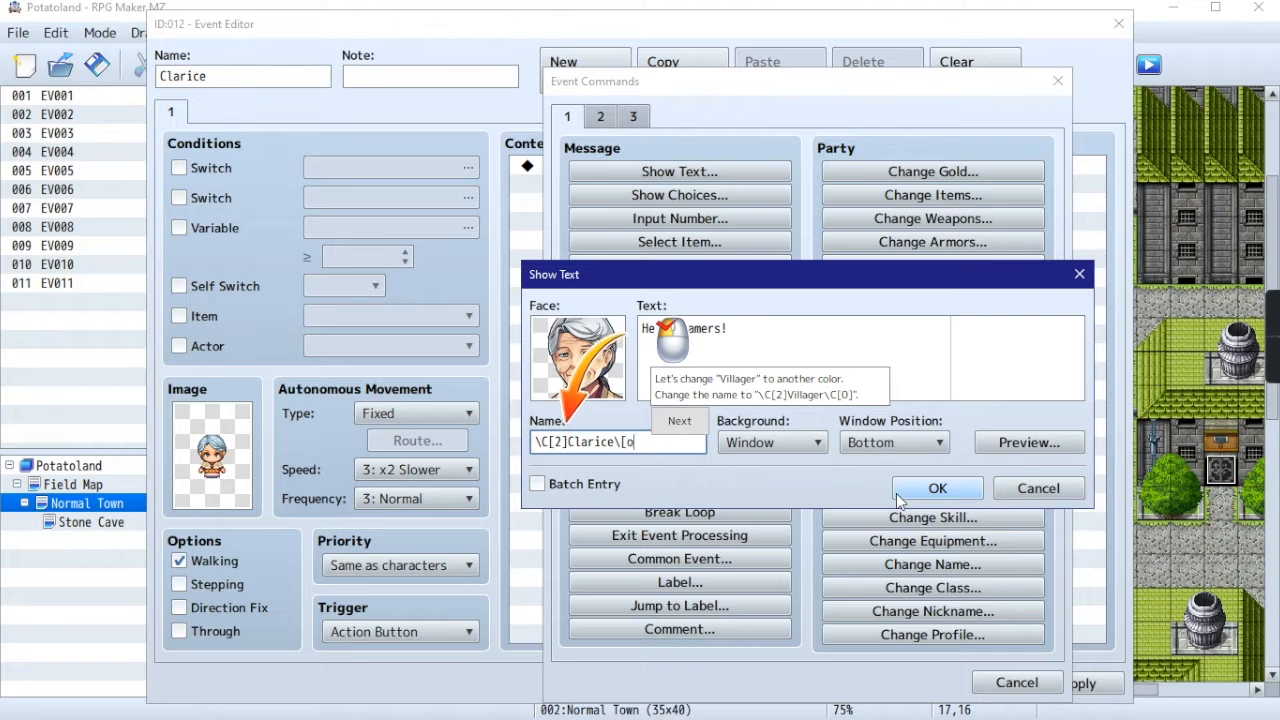
pyautogui.press('BackSpace')
pyautogui.press('BackSpace')
pyautogui.press('BackSpace')
pyautogui.write('[0]')
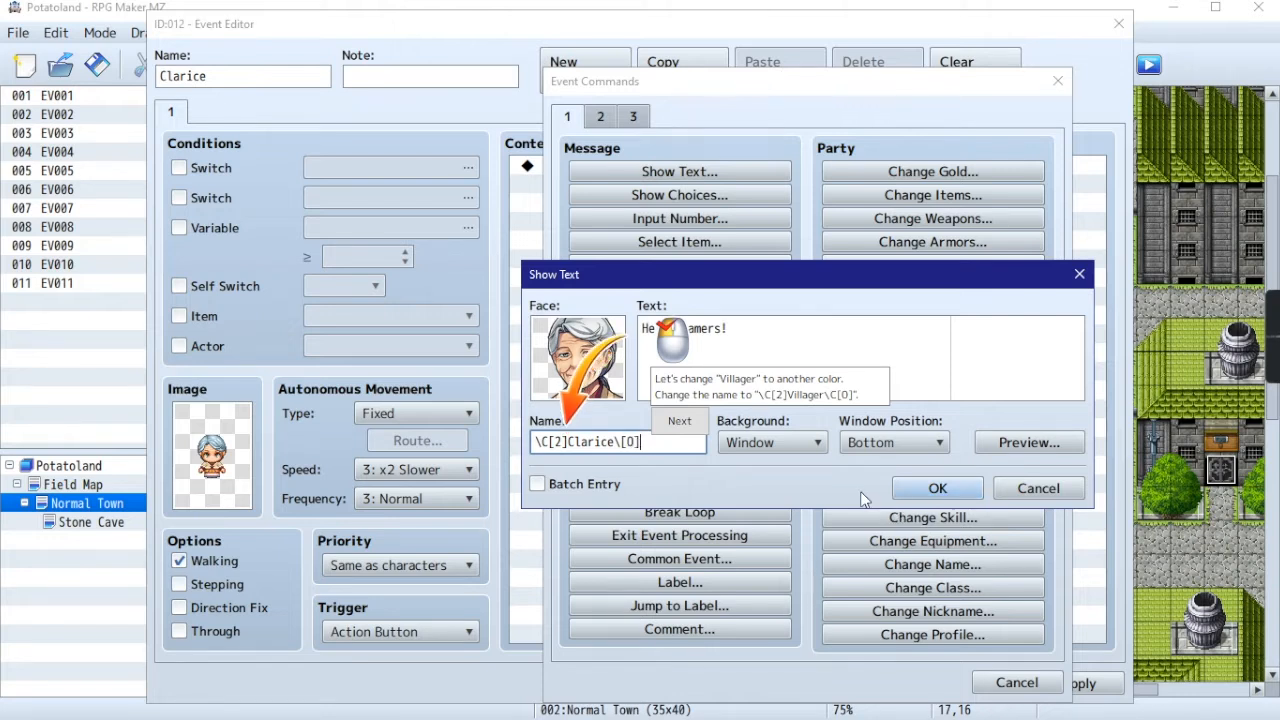
# Step: Correct the speaker name to "\C[2]Clarice\[0]", replace the message text with "Hello, \N[1]!", and advance the tutorial
pyautogui.click(684, 424)
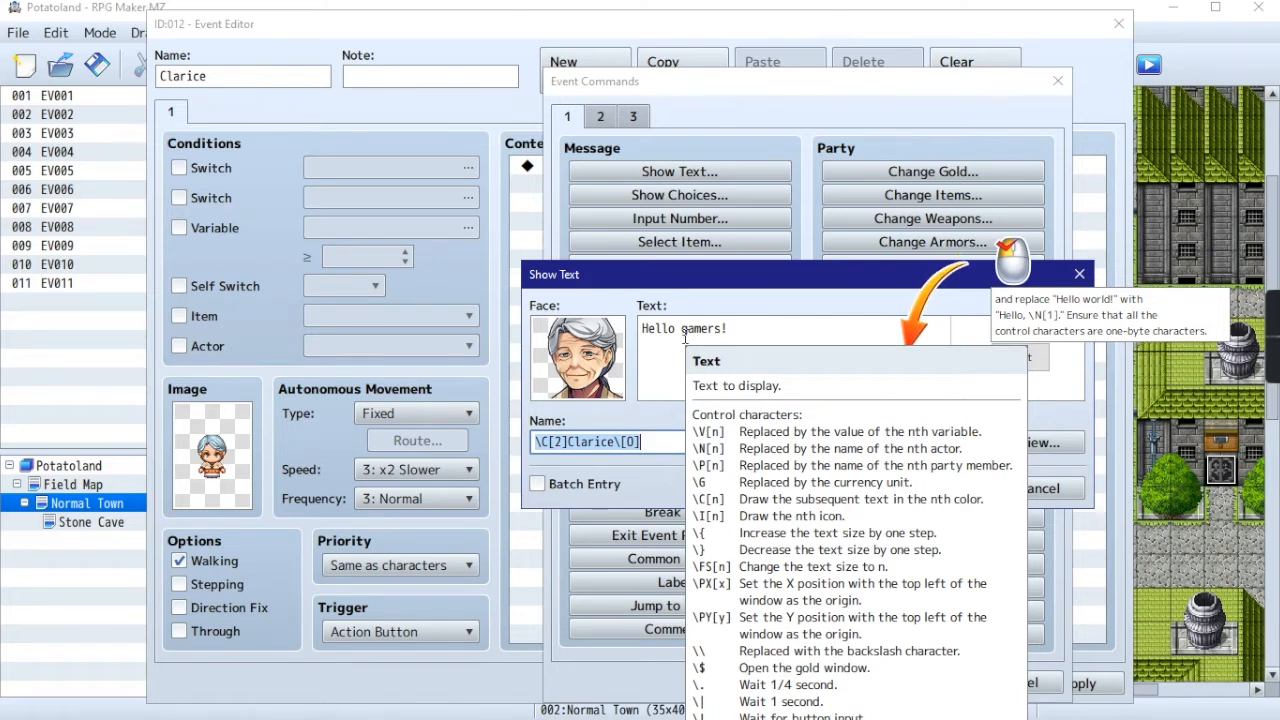
pyautogui.click(626, 444)
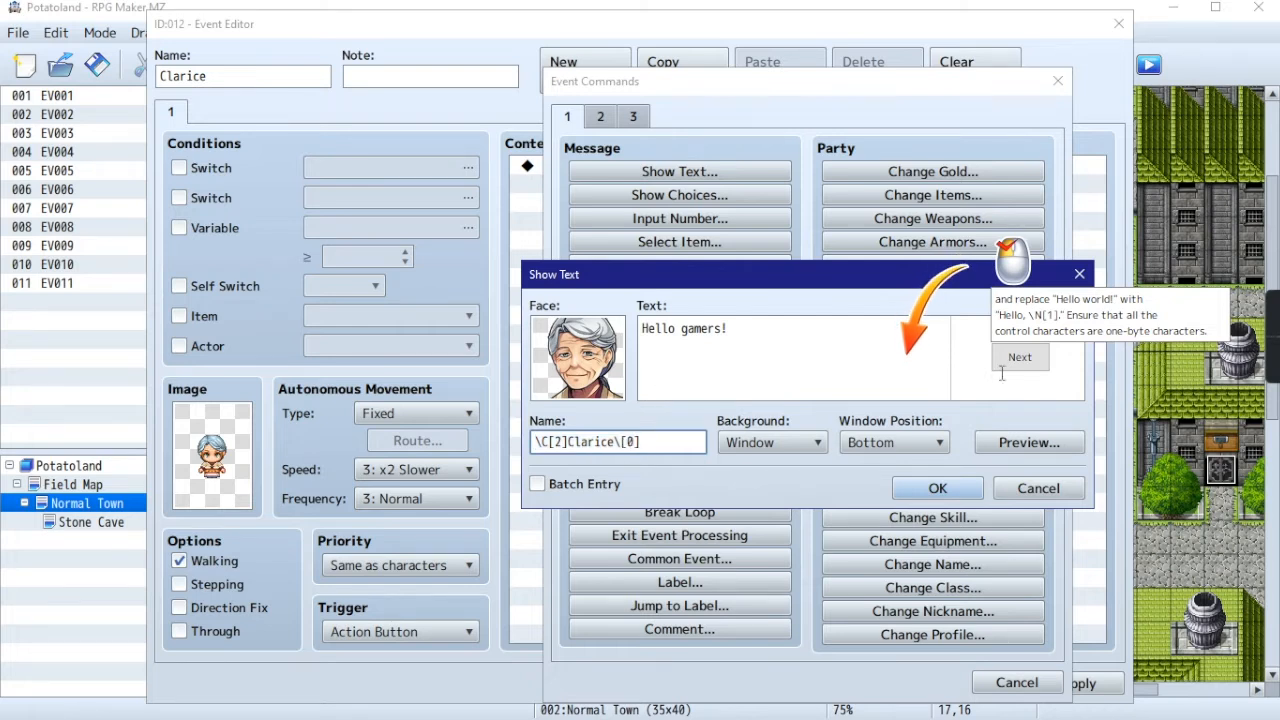
pyautogui.click(727, 328)
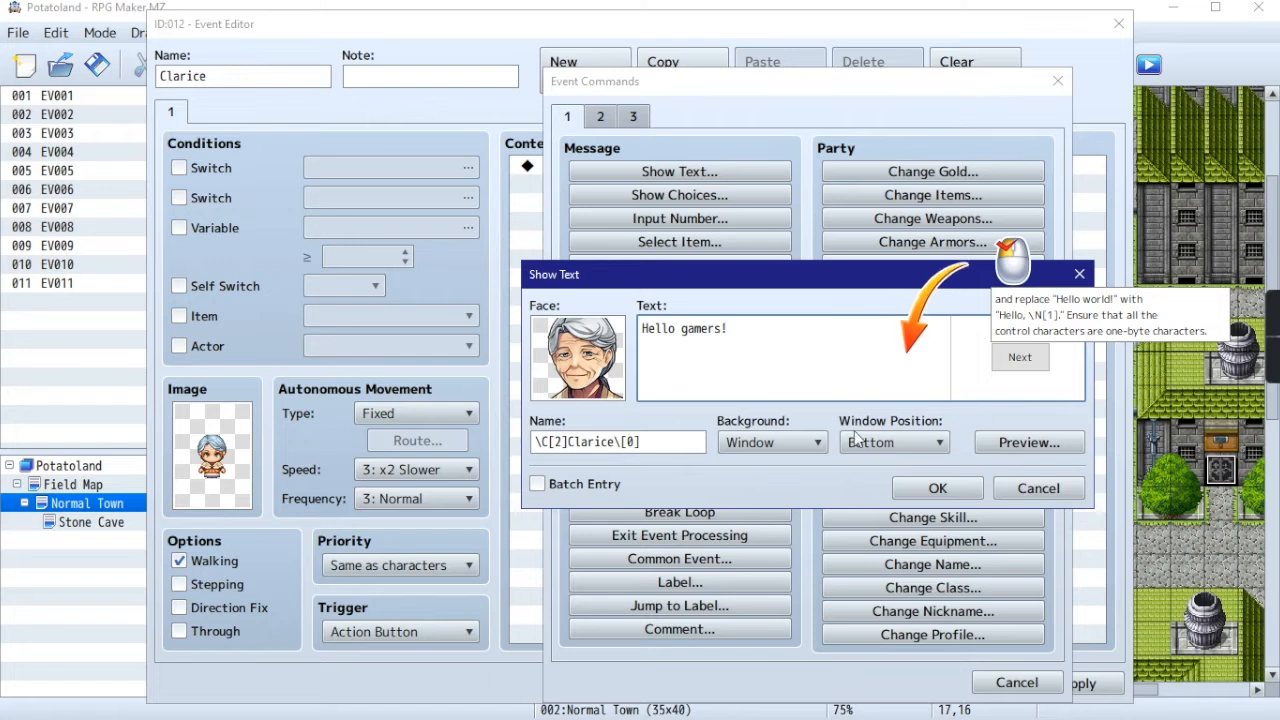
pyautogui.press('BackSpace')
pyautogui.press('BackSpace')
pyautogui.press('BackSpace')
pyautogui.press('BackSpace')
pyautogui.write(',')
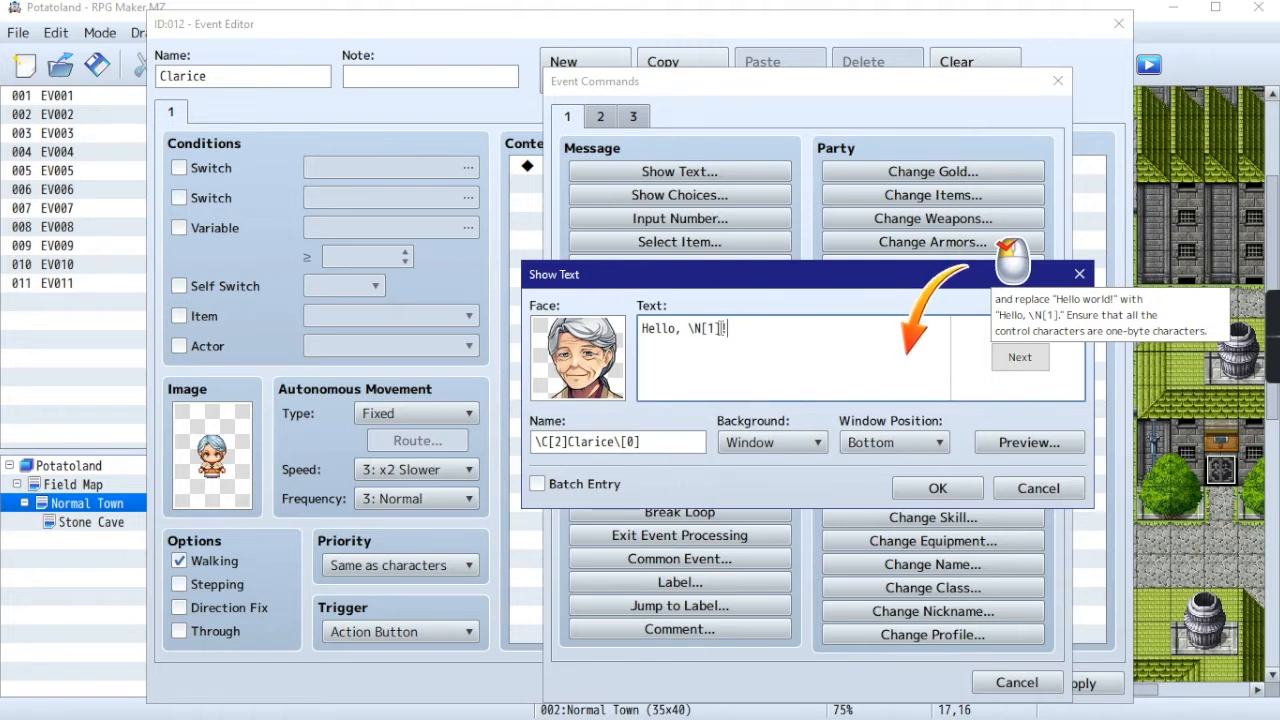
pyautogui.moveTo(743, 345)
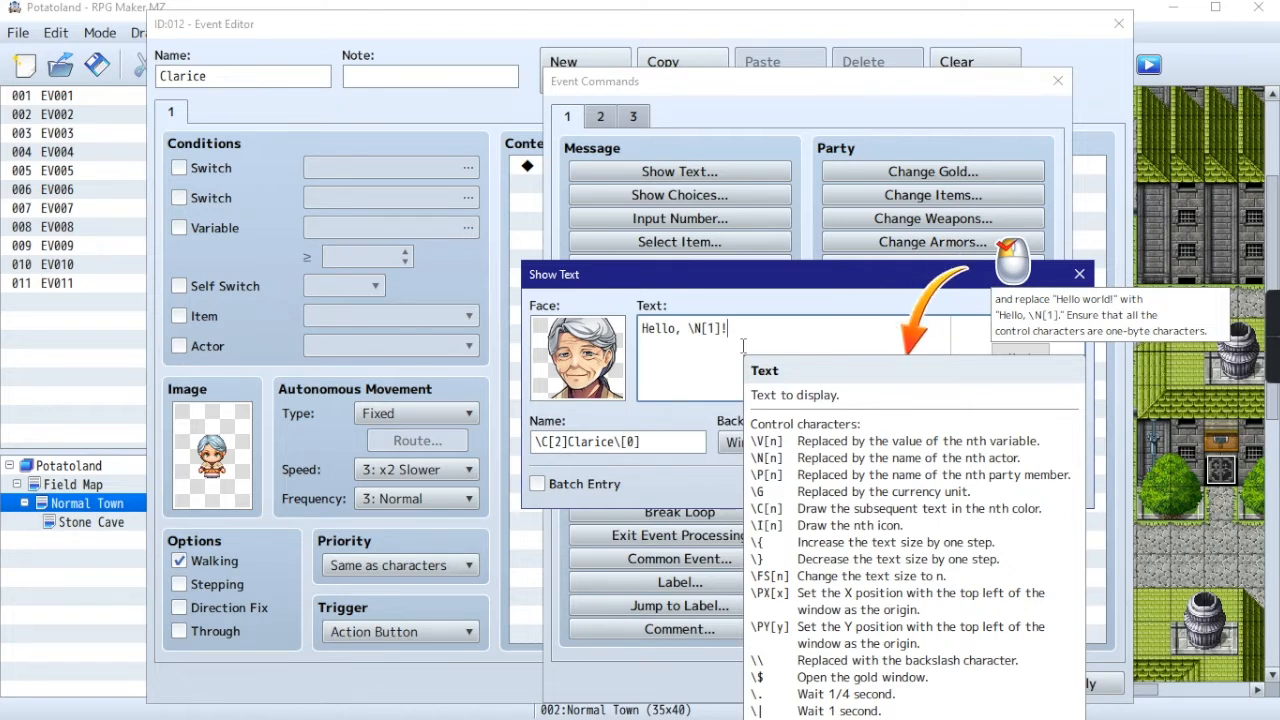
pyautogui.click(1019, 358)
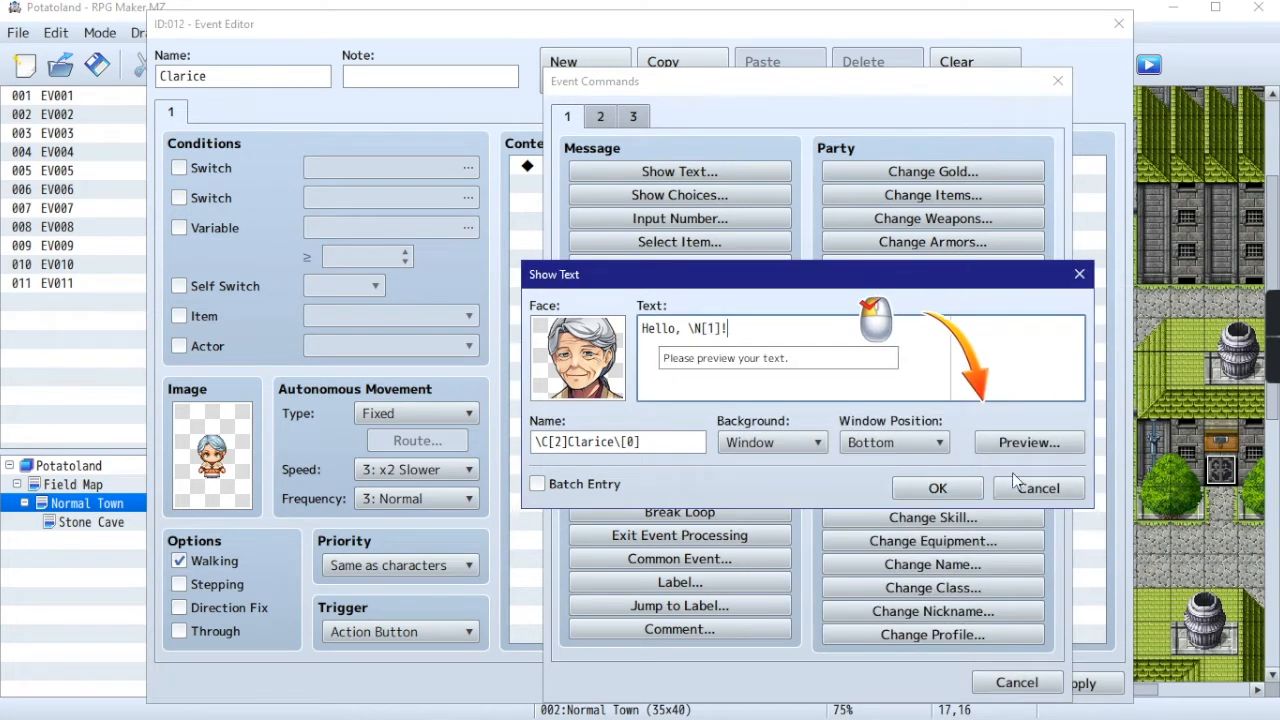
# Step: Preview the greeting message and add it to the event's contents
pyautogui.click(1004, 450)
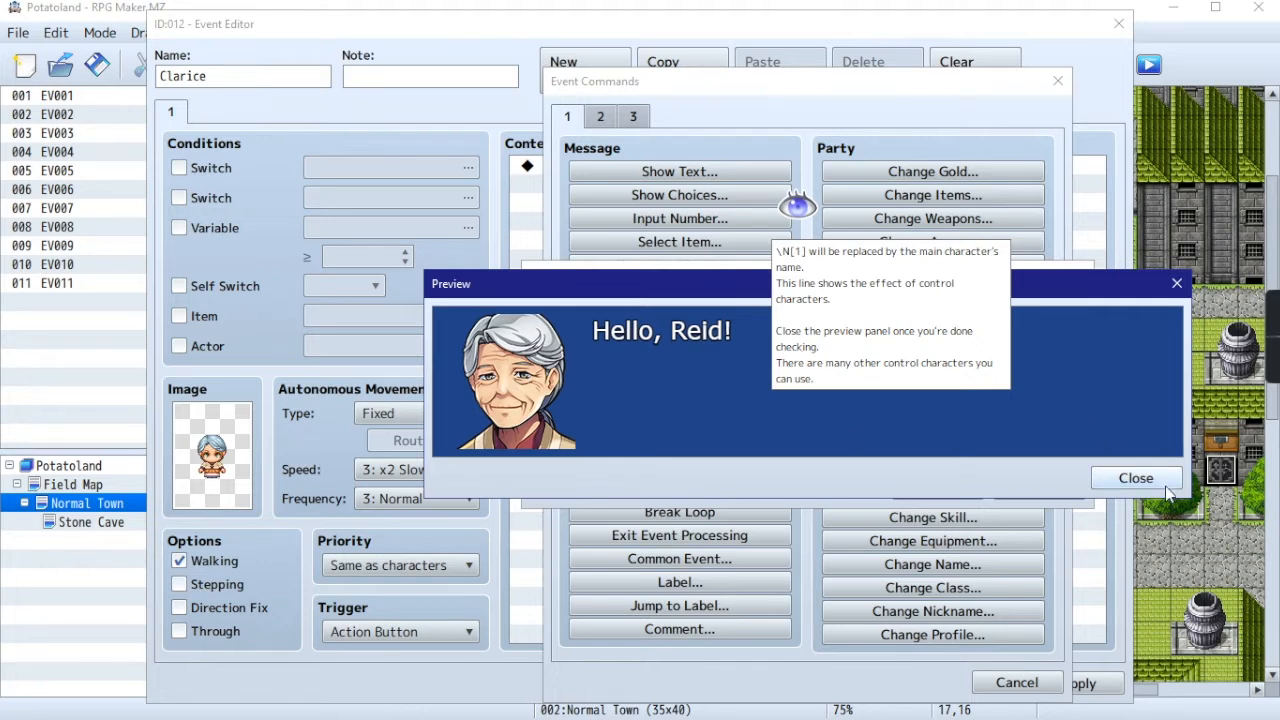
pyautogui.click(1136, 478)
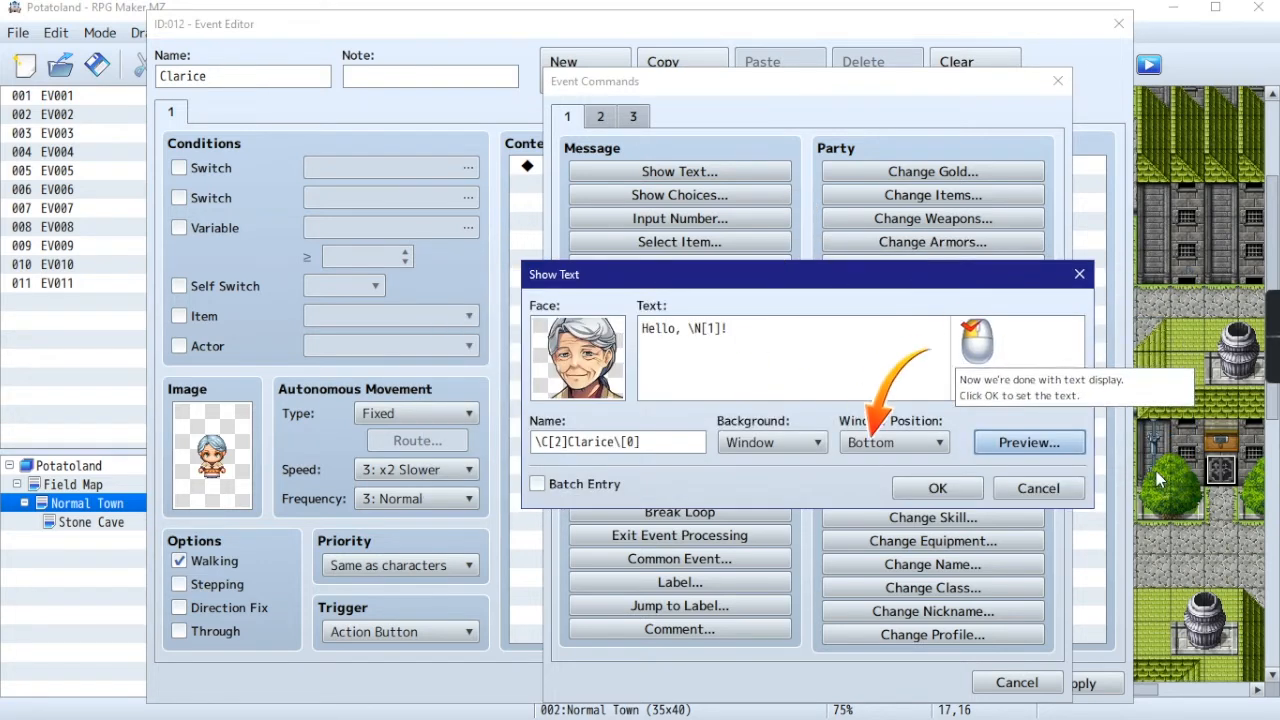
pyautogui.click(930, 490)
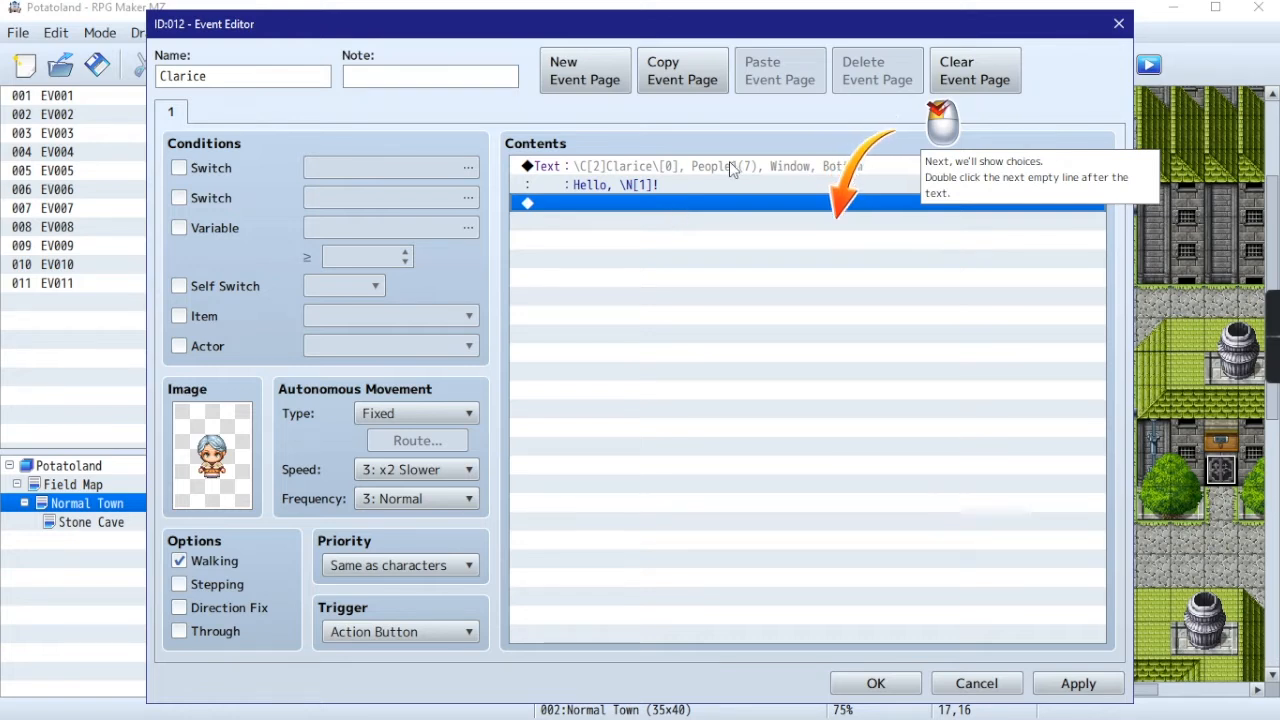
# Step: Start a second Show Text command below the greeting, using the grey-haired elderly woman from People1 as its face image
pyautogui.doubleClick(641, 206)
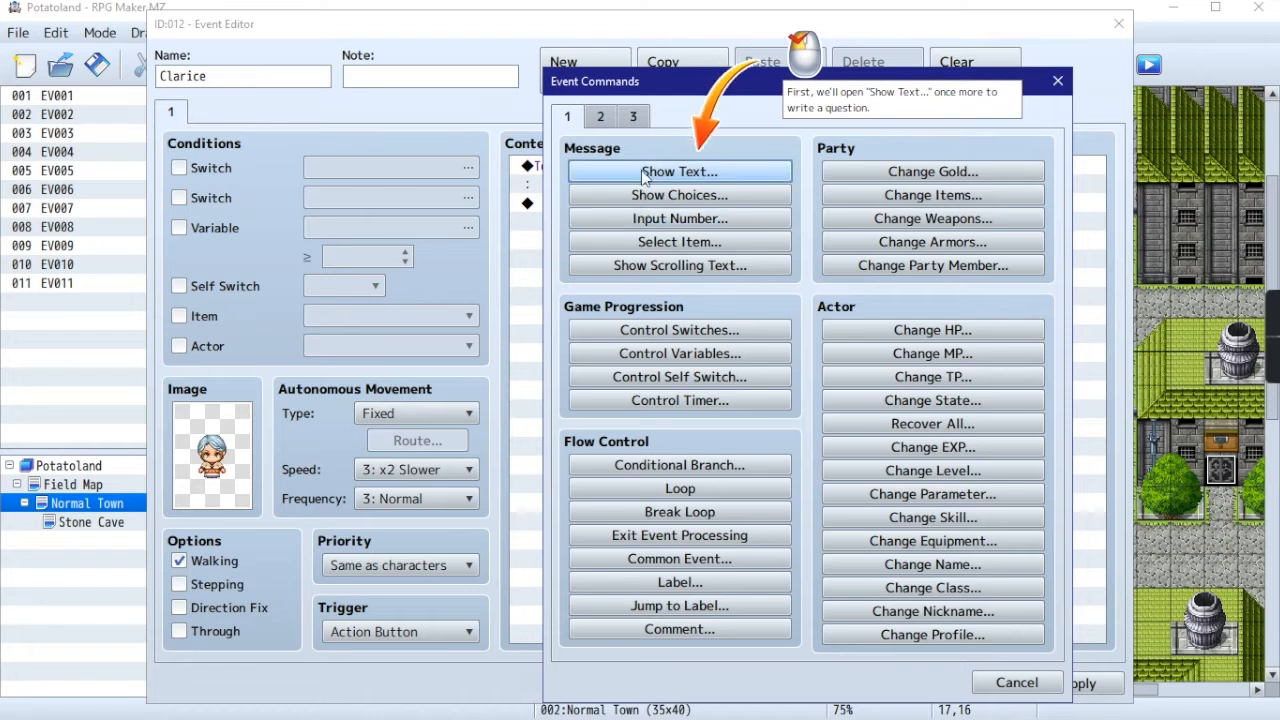
pyautogui.click(665, 175)
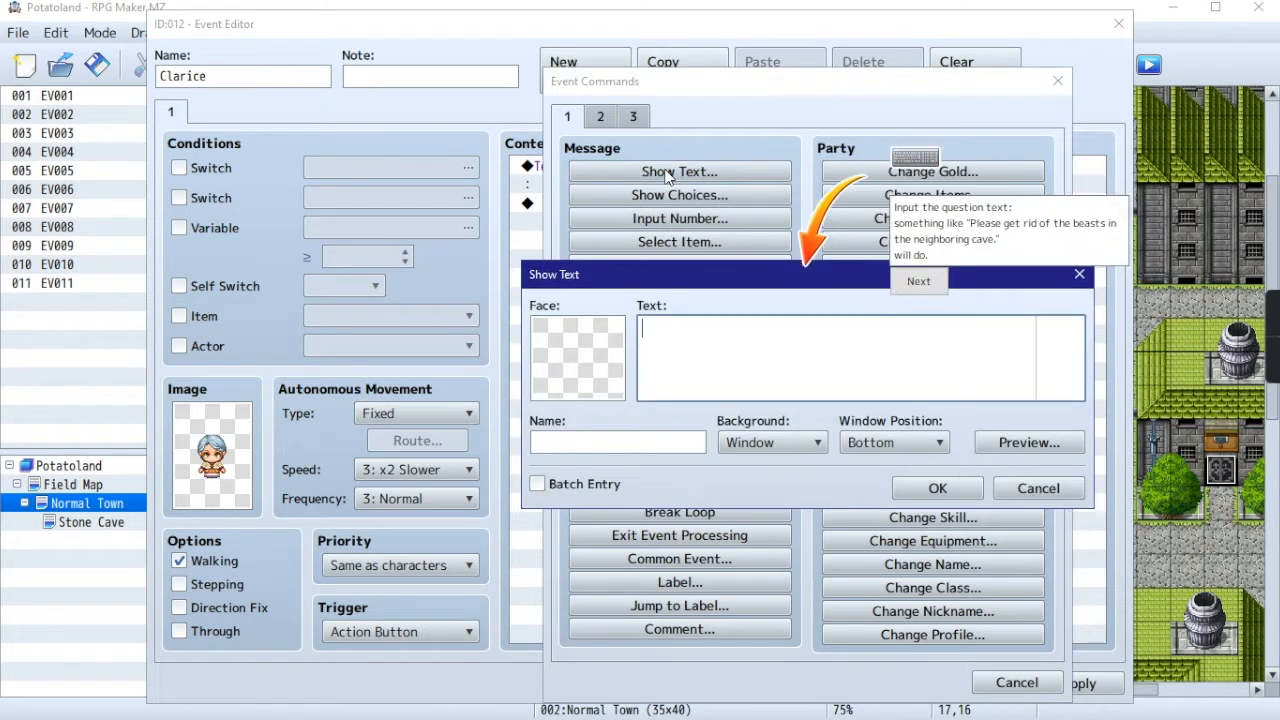
pyautogui.doubleClick(602, 352)
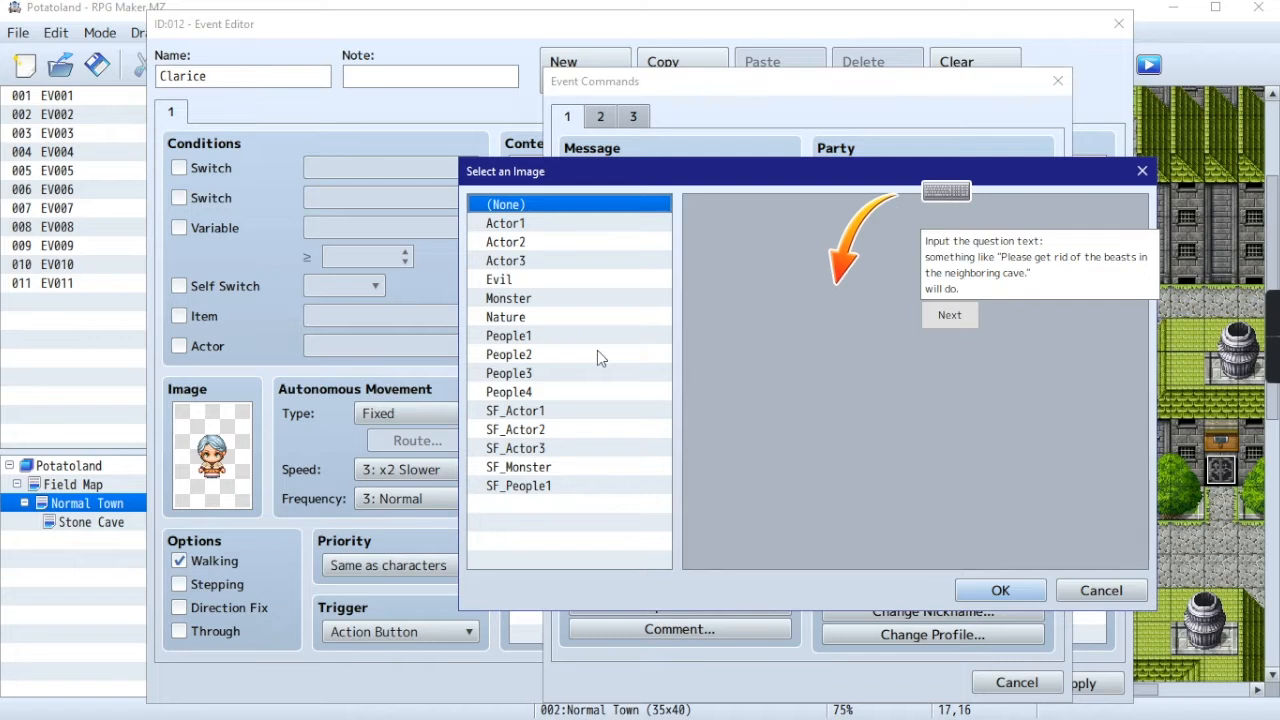
pyautogui.click(1100, 590)
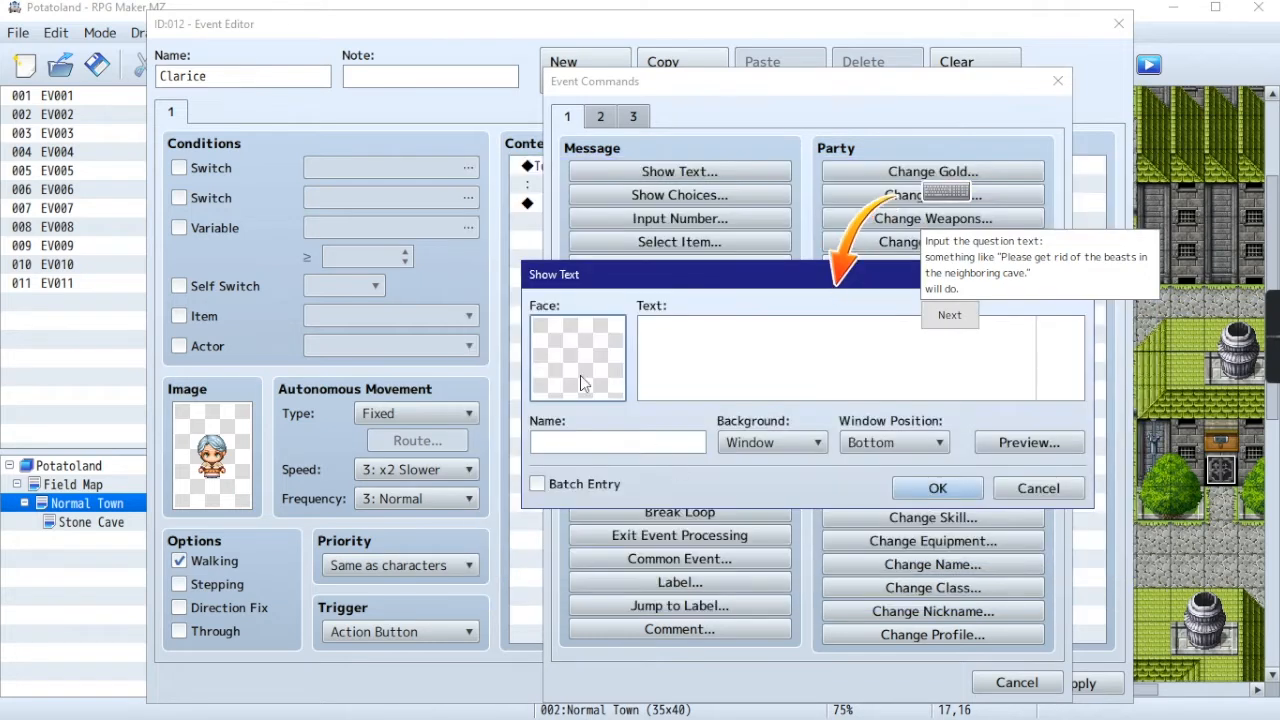
pyautogui.doubleClick(607, 352)
pyautogui.click(512, 336)
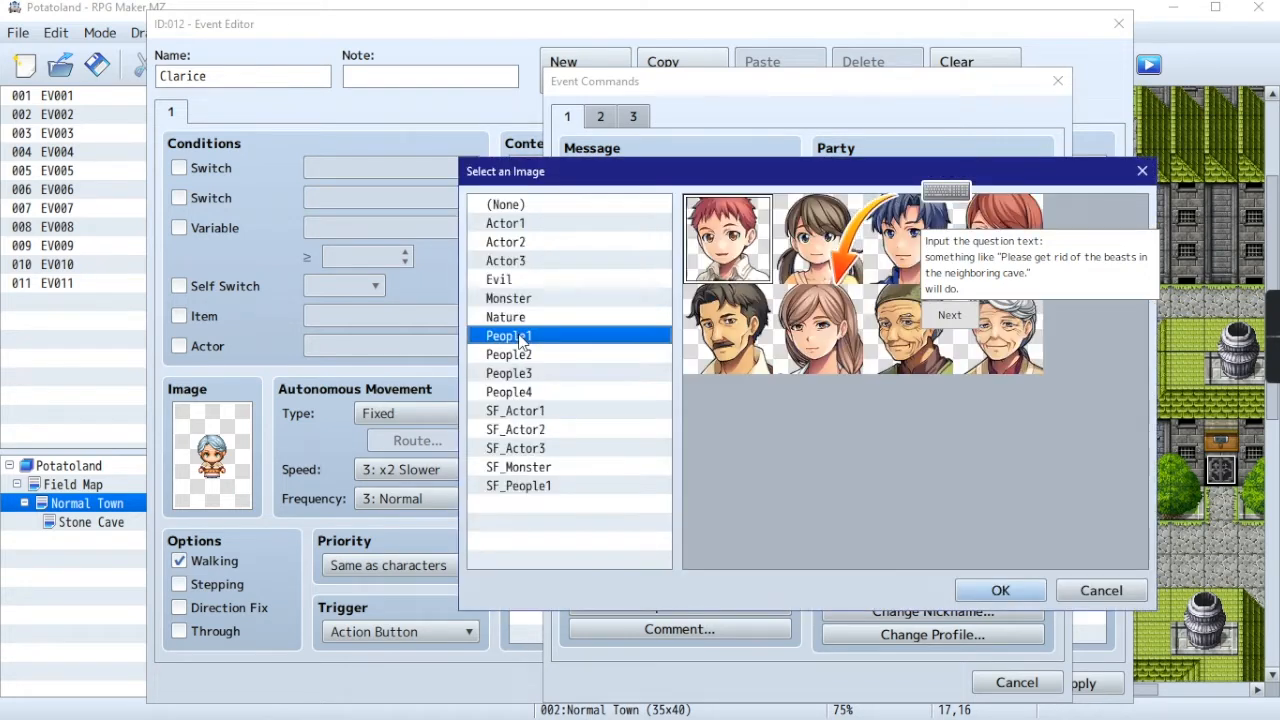
pyautogui.click(1012, 365)
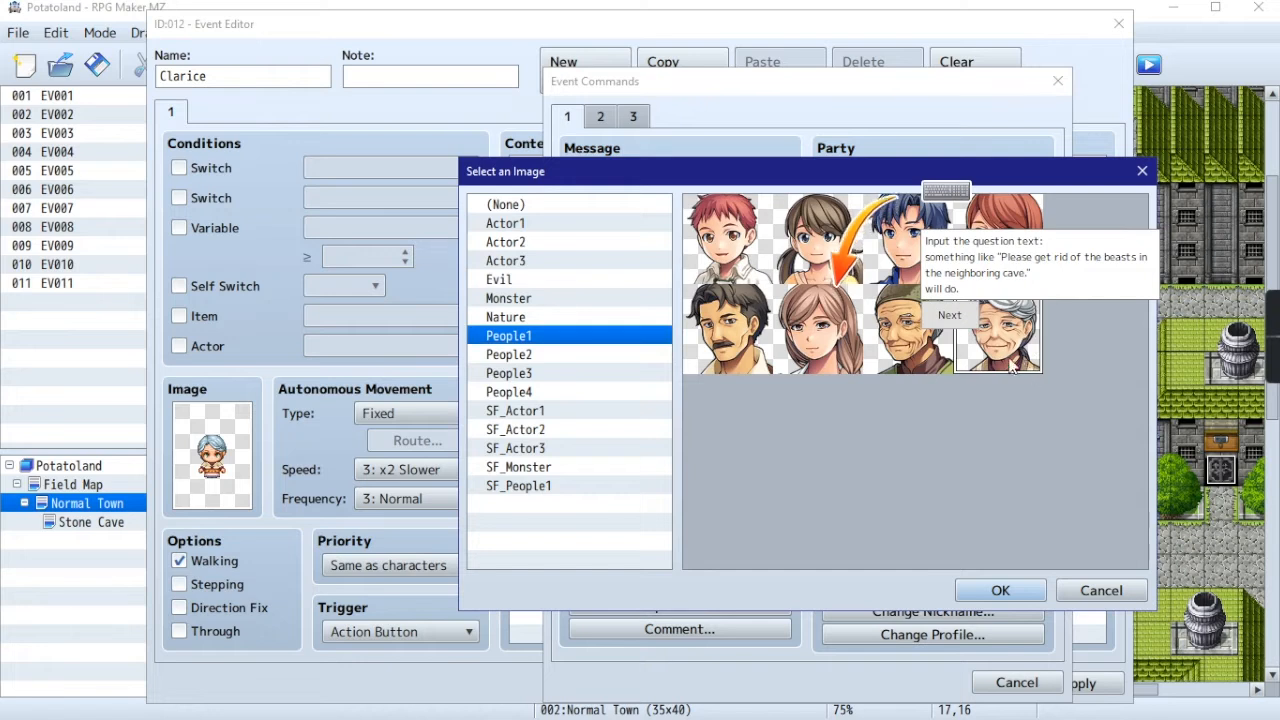
pyautogui.click(1000, 590)
# Step: Enter the two-line message "Young lad, please rid us of the terrible beast / in the cave to the east." and advance the tutorial
pyautogui.click(686, 340)
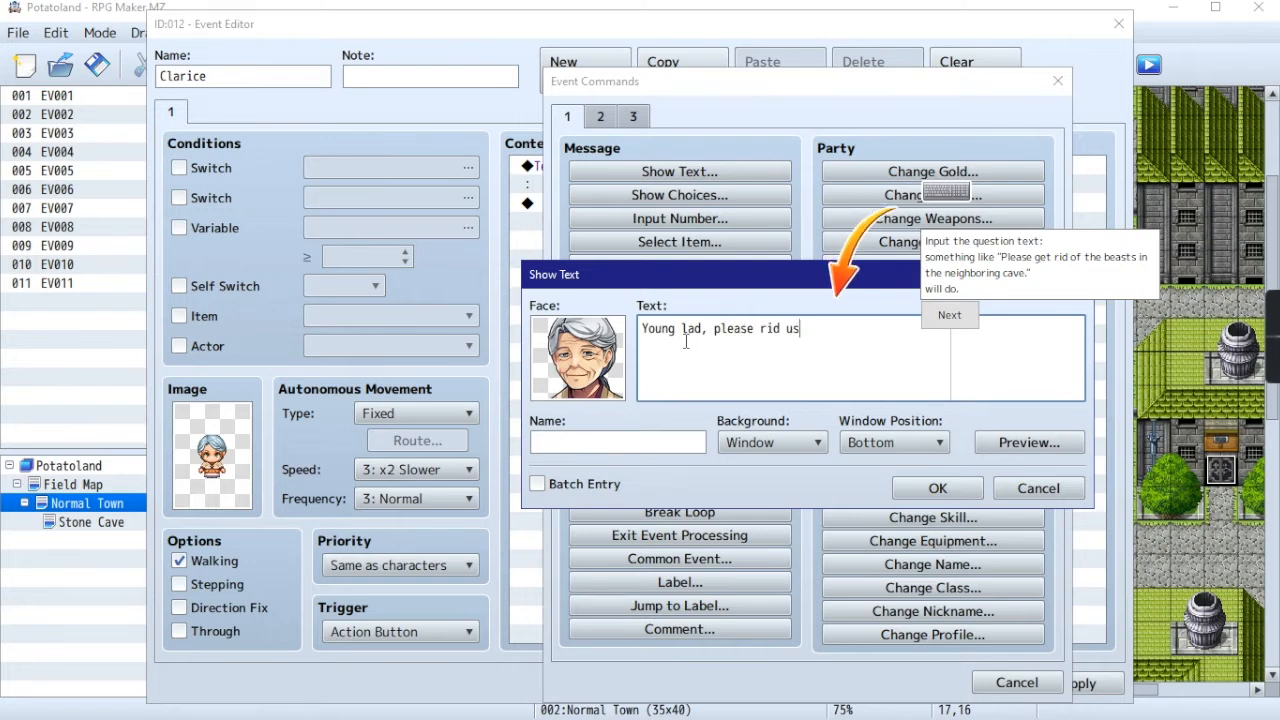
pyautogui.write('Young lad, please rid us of th')
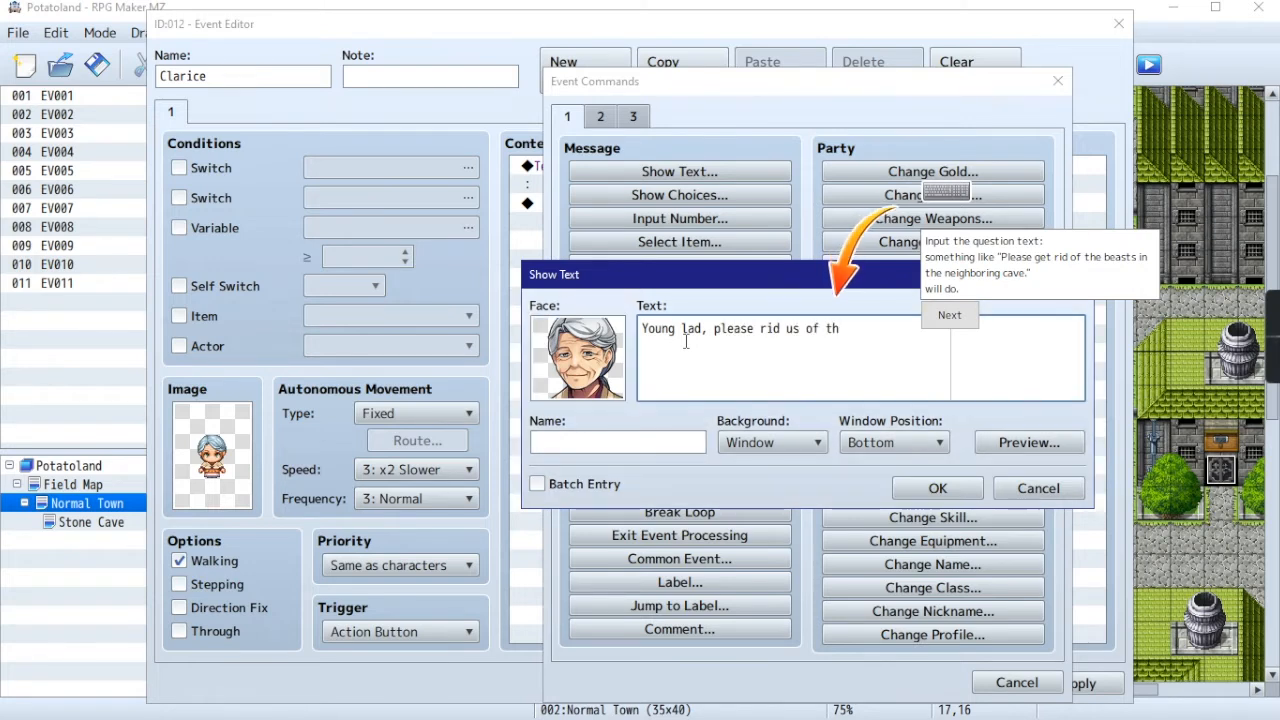
pyautogui.write('e terrible beast i')
pyautogui.press('Return')
pyautogui.write('in the cave to the east.')
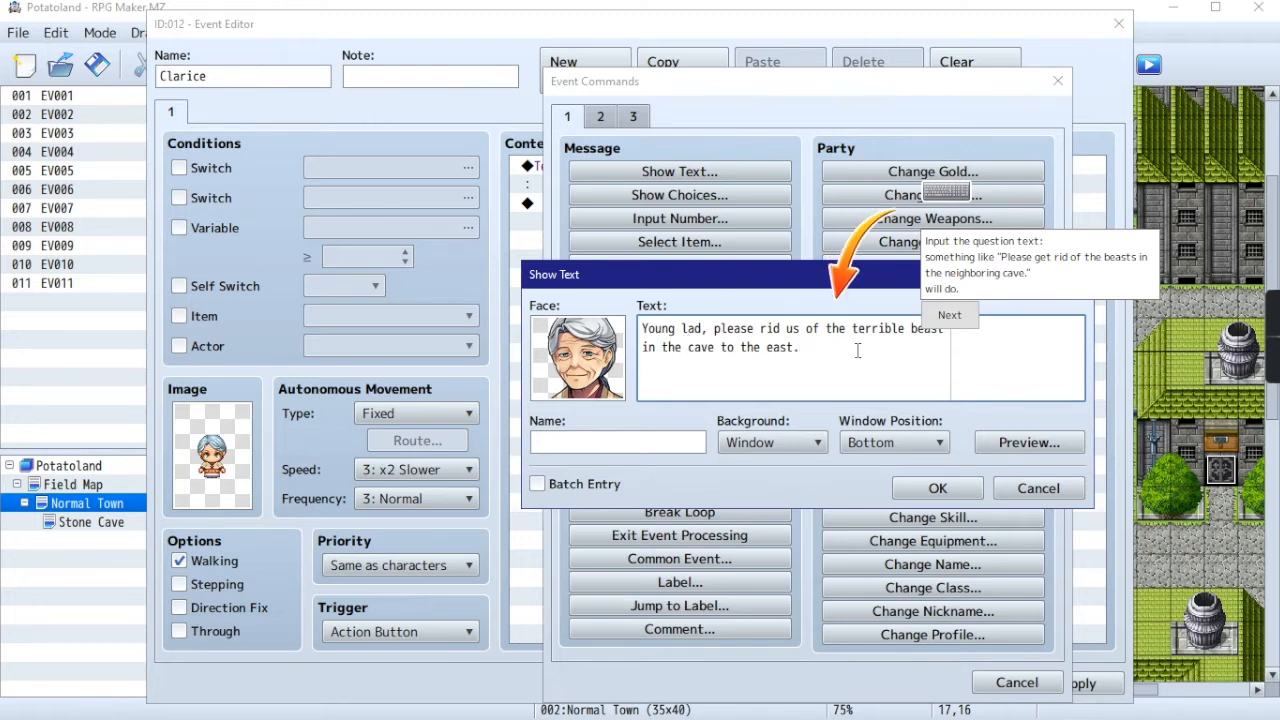
pyautogui.click(950, 315)
# Step: Set the second message's speaker name to "\C[2]Clarice\C[0]" and preview the message
pyautogui.click(563, 446)
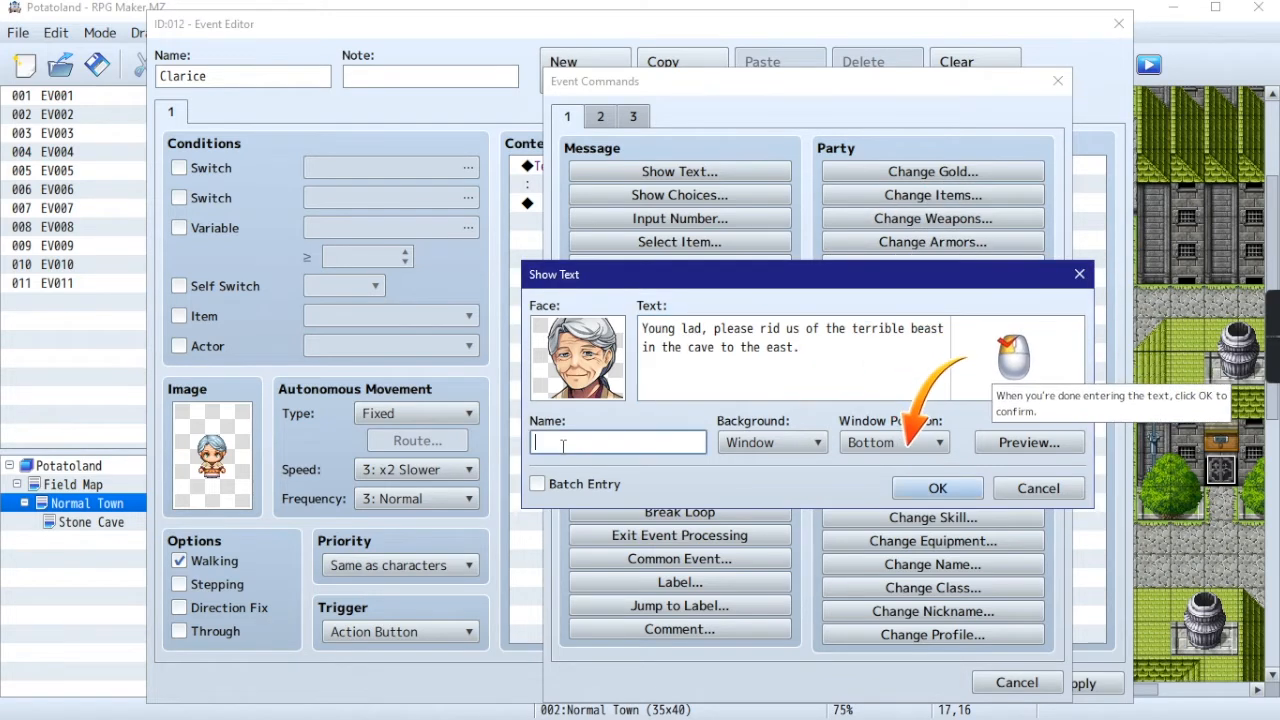
pyautogui.write('\\')
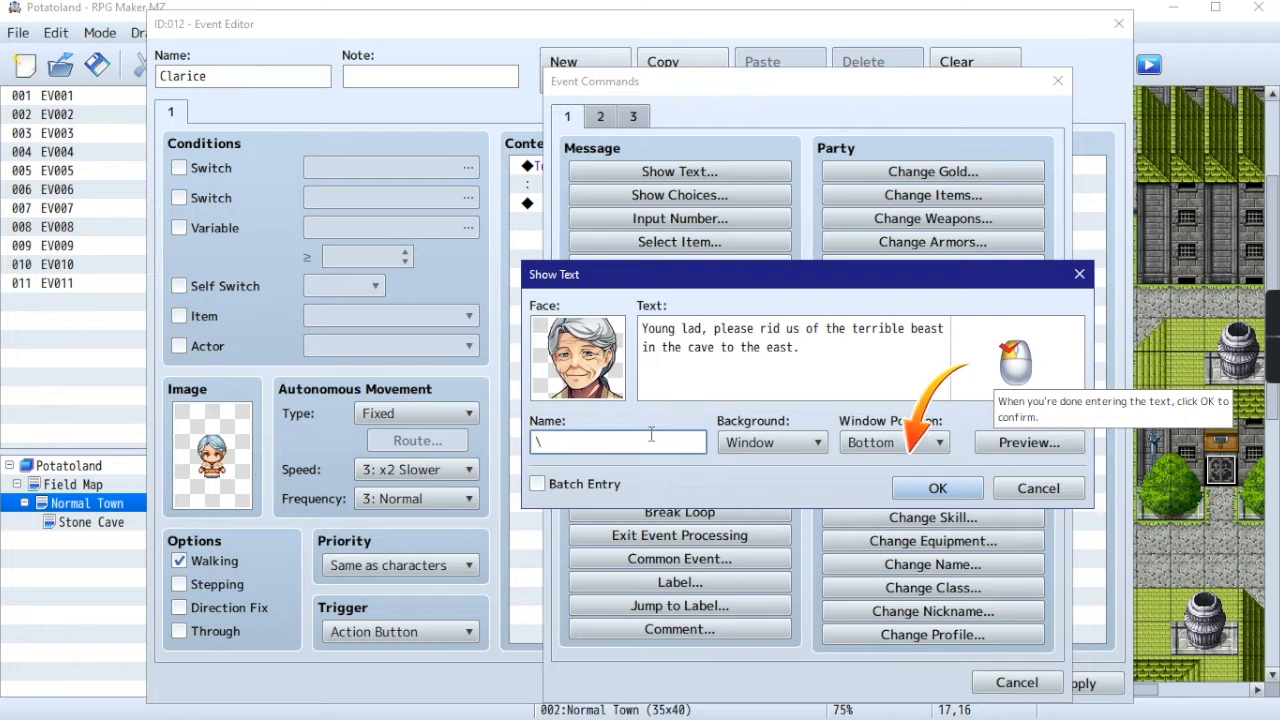
pyautogui.write('C[2]Clario')
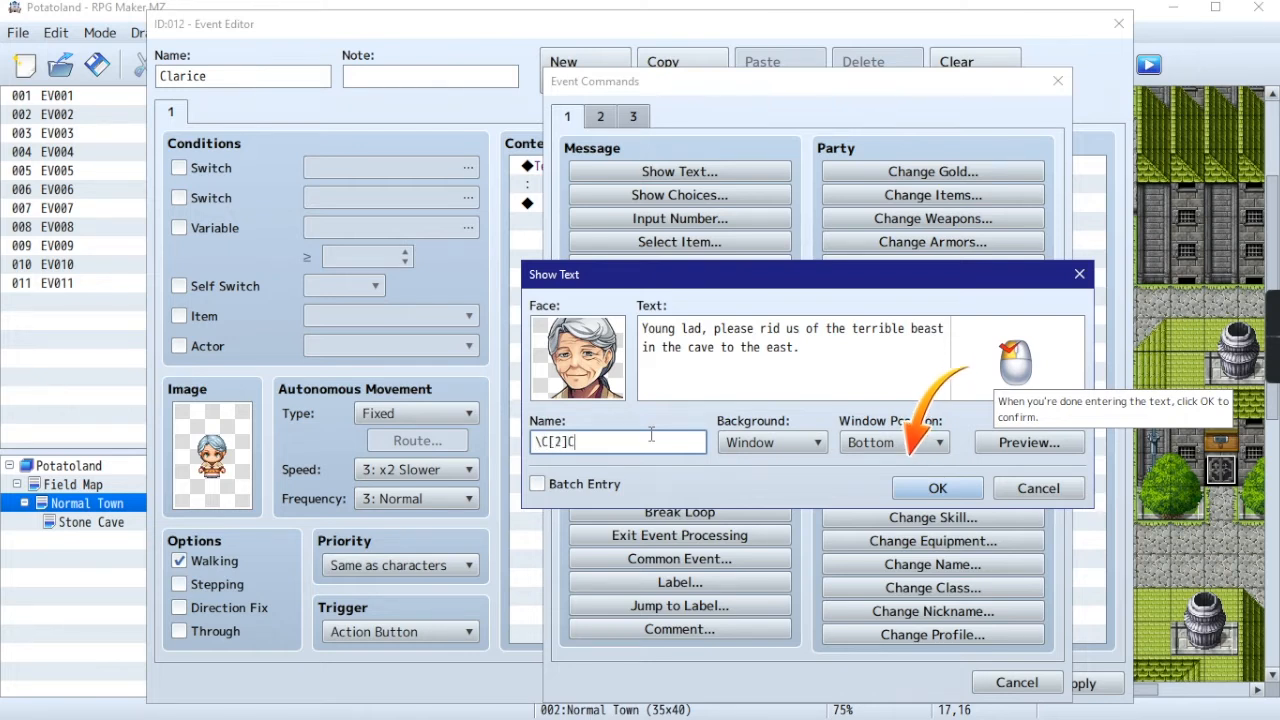
pyautogui.press('BackSpace')
pyautogui.press('BackSpace')
pyautogui.press('BackSpace')
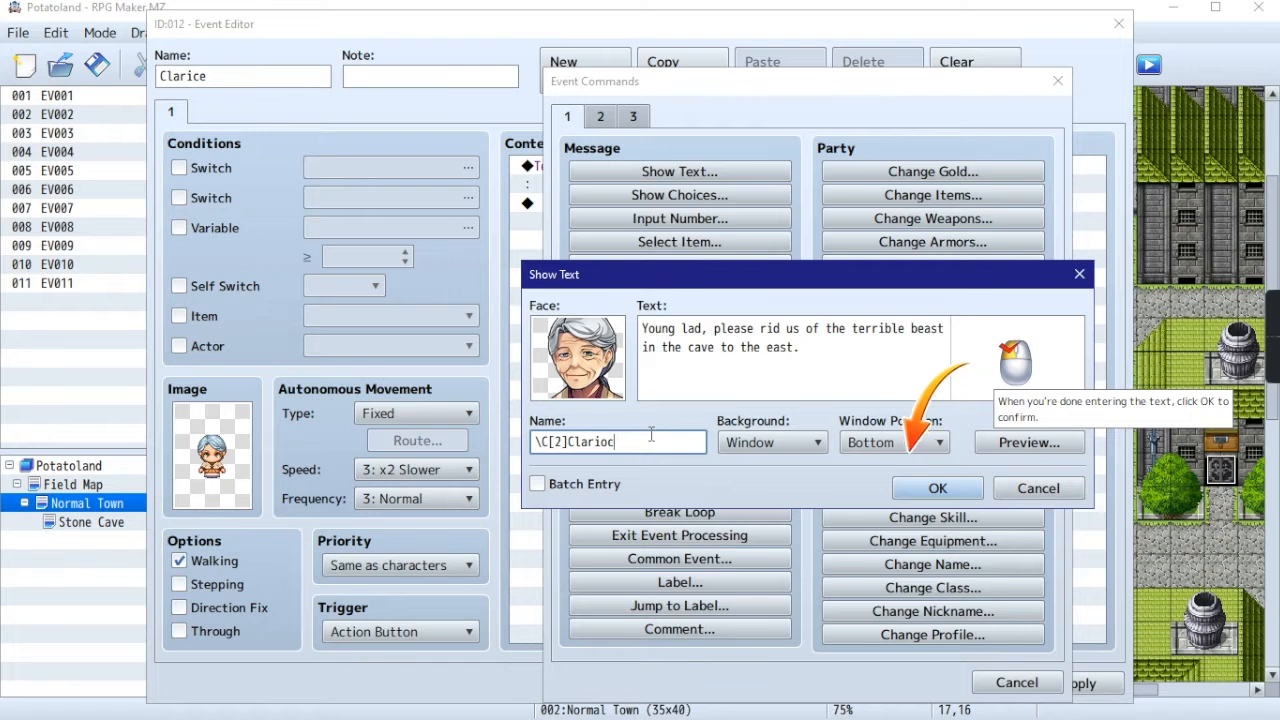
pyautogui.write('ce[')
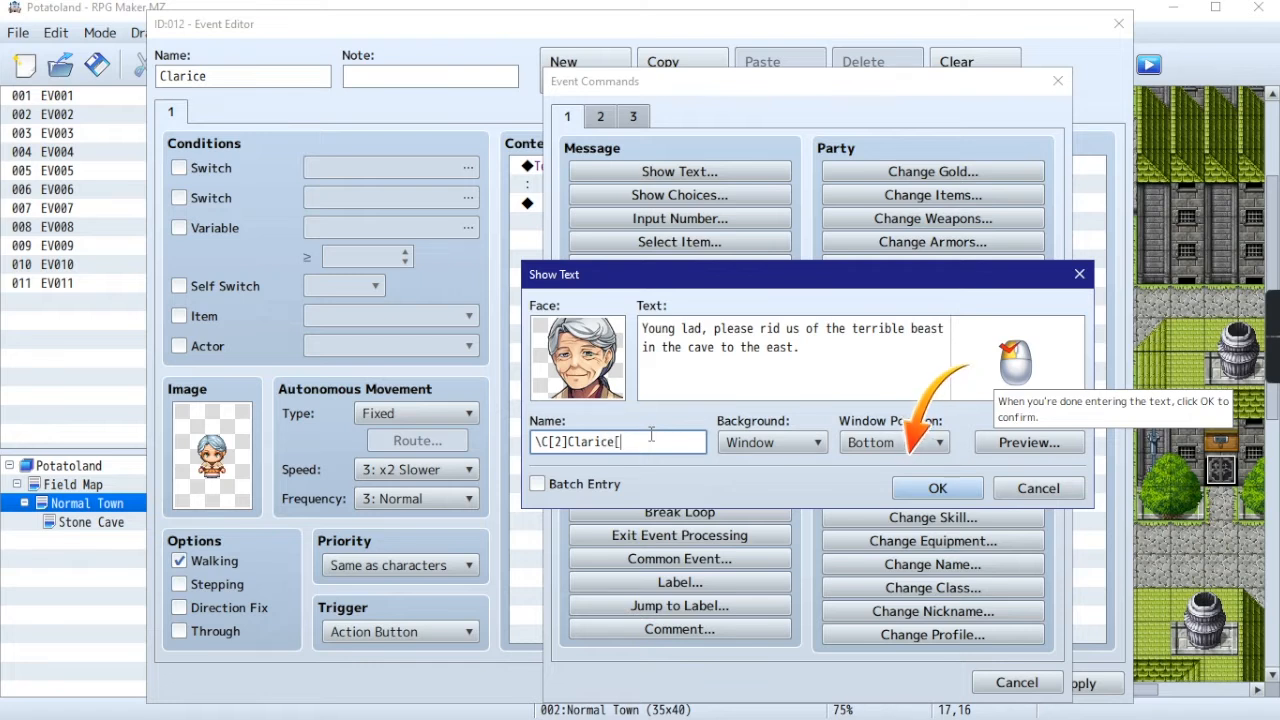
pyautogui.write('\\0]')
pyautogui.press('Left')
pyautogui.press('Left')
pyautogui.write('\\')
pyautogui.press('Left')
pyautogui.write('\\')
pyautogui.click(1010, 446)
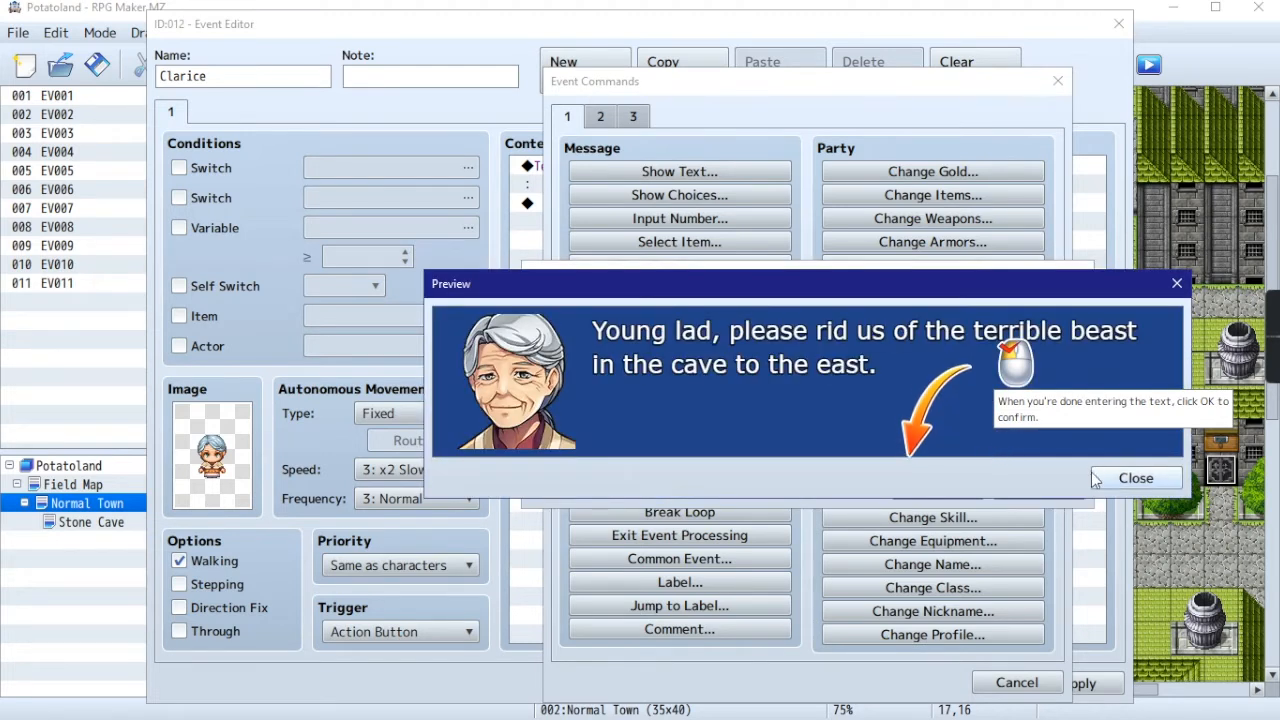
pyautogui.click(1124, 485)
# Step: Reword the request as "Young lad, would you please rid us of the terrible beast in the cave to the east?!" and confirm the message
pyautogui.click(831, 362)
pyautogui.press('BackSpace')
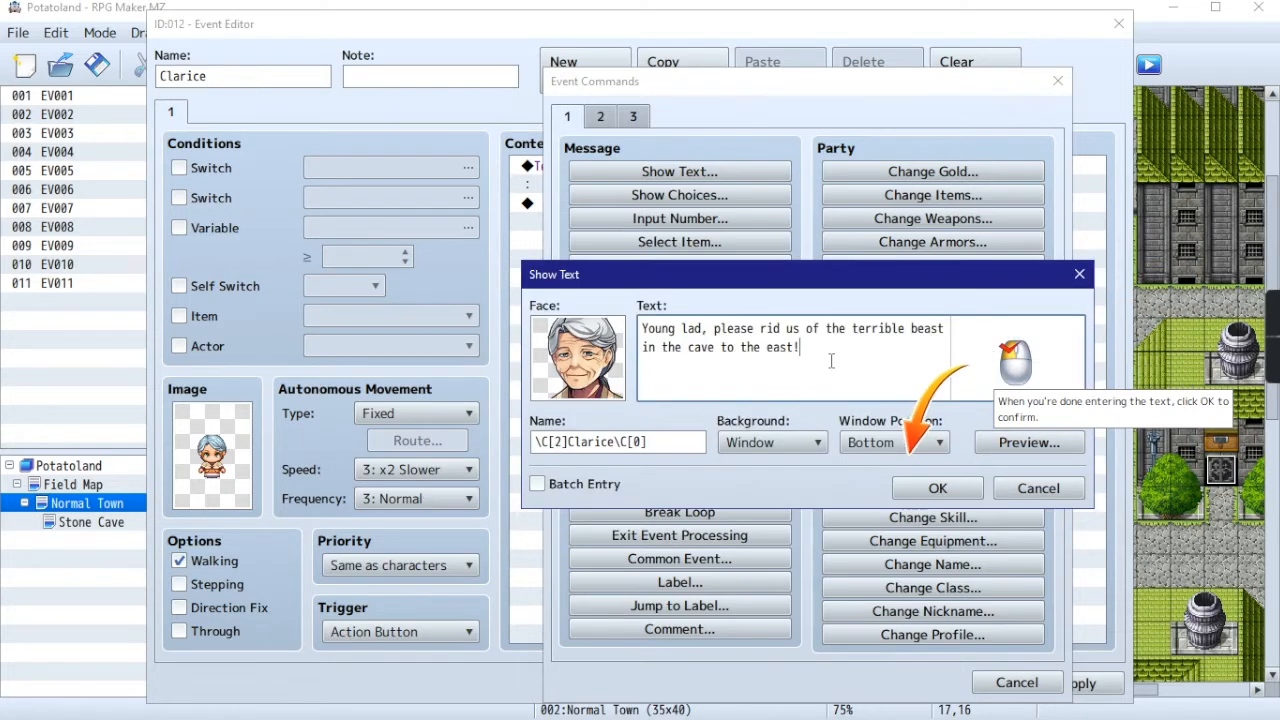
pyautogui.click(714, 330)
pyautogui.write('wowld y')
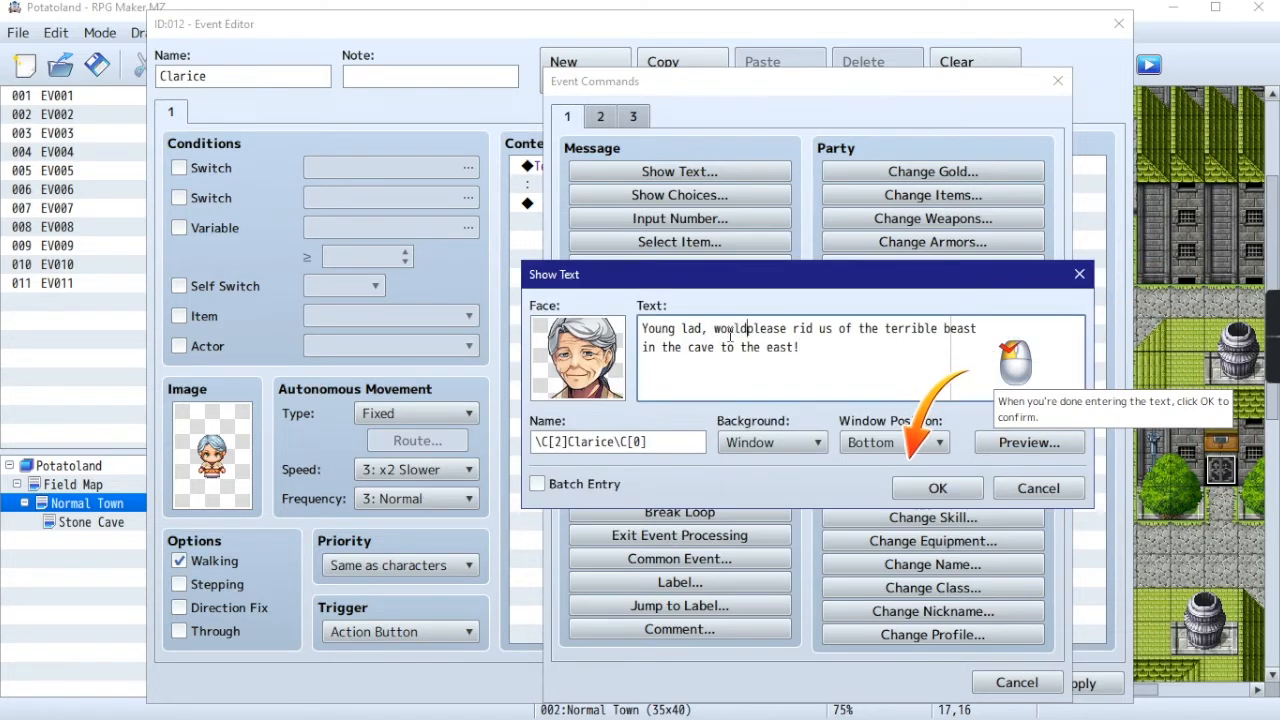
pyautogui.write('ou')
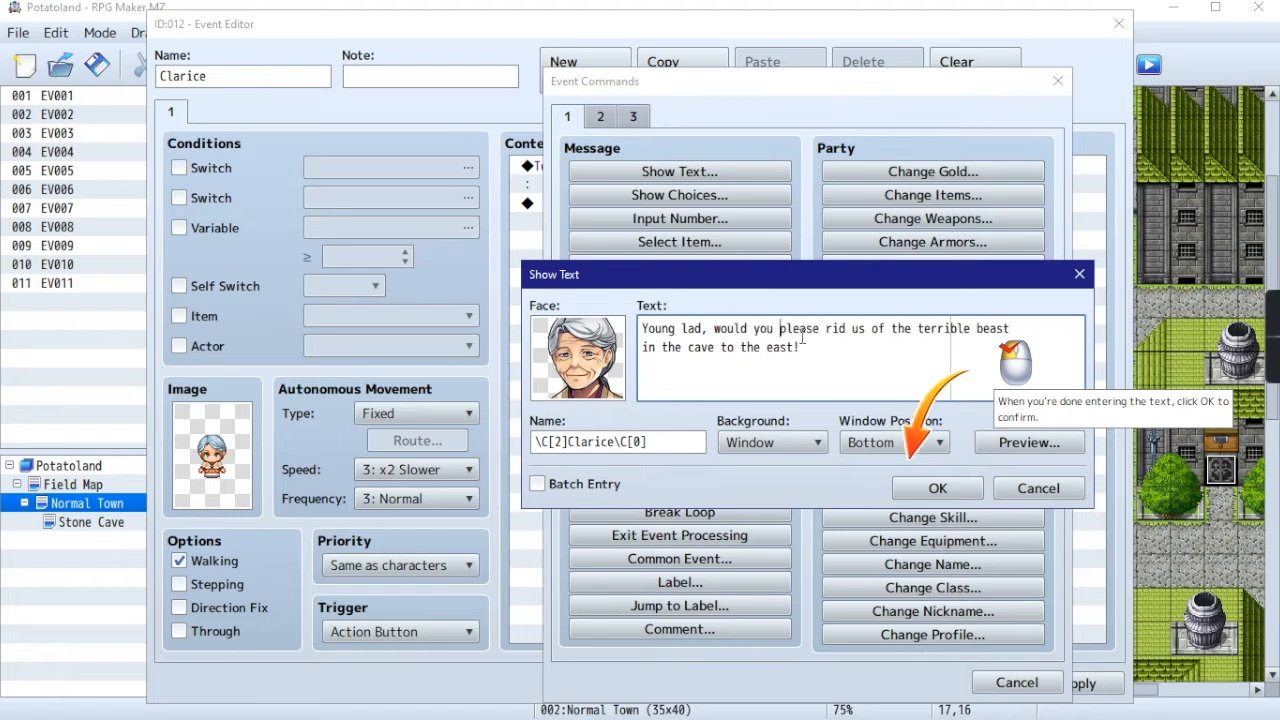
pyautogui.click(824, 347)
pyautogui.write('?!')
pyautogui.click(922, 488)
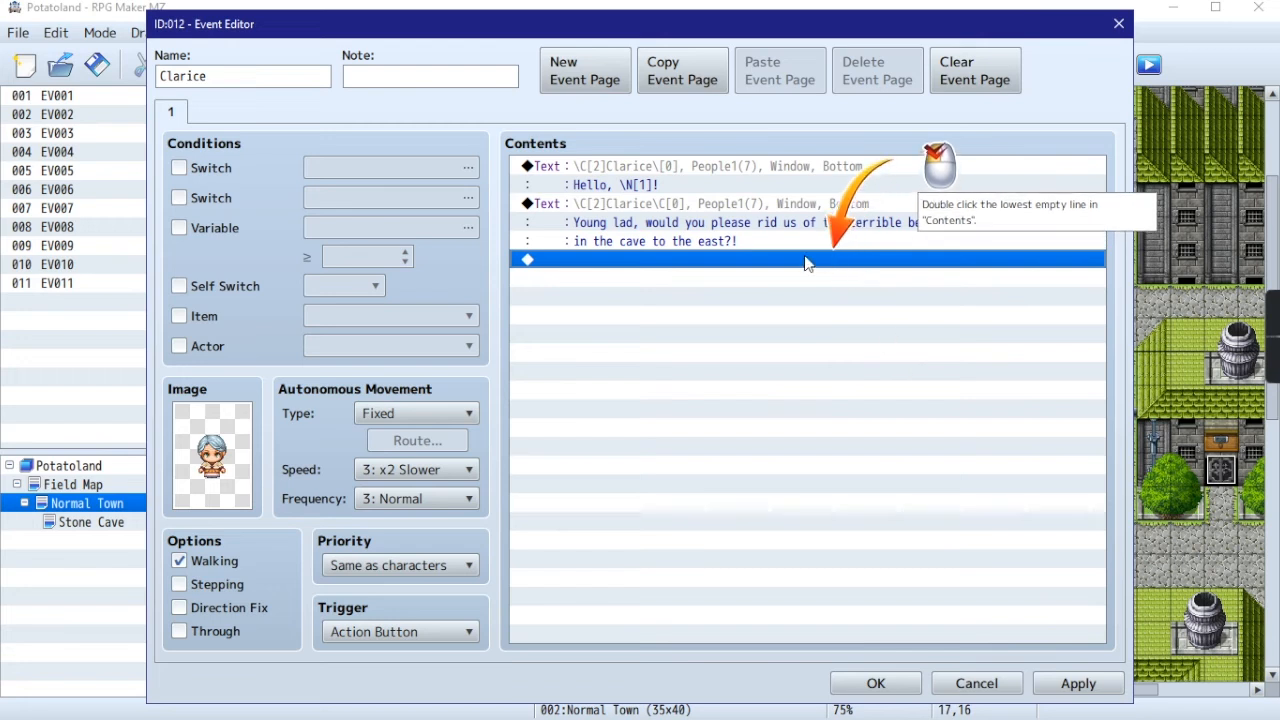
# Step: Add a Show Choices command after the question with the choices "Hell Yeah!" and "Hell No!", and advance the tutorial past the Balloon Icons explanation
pyautogui.doubleClick(765, 262)
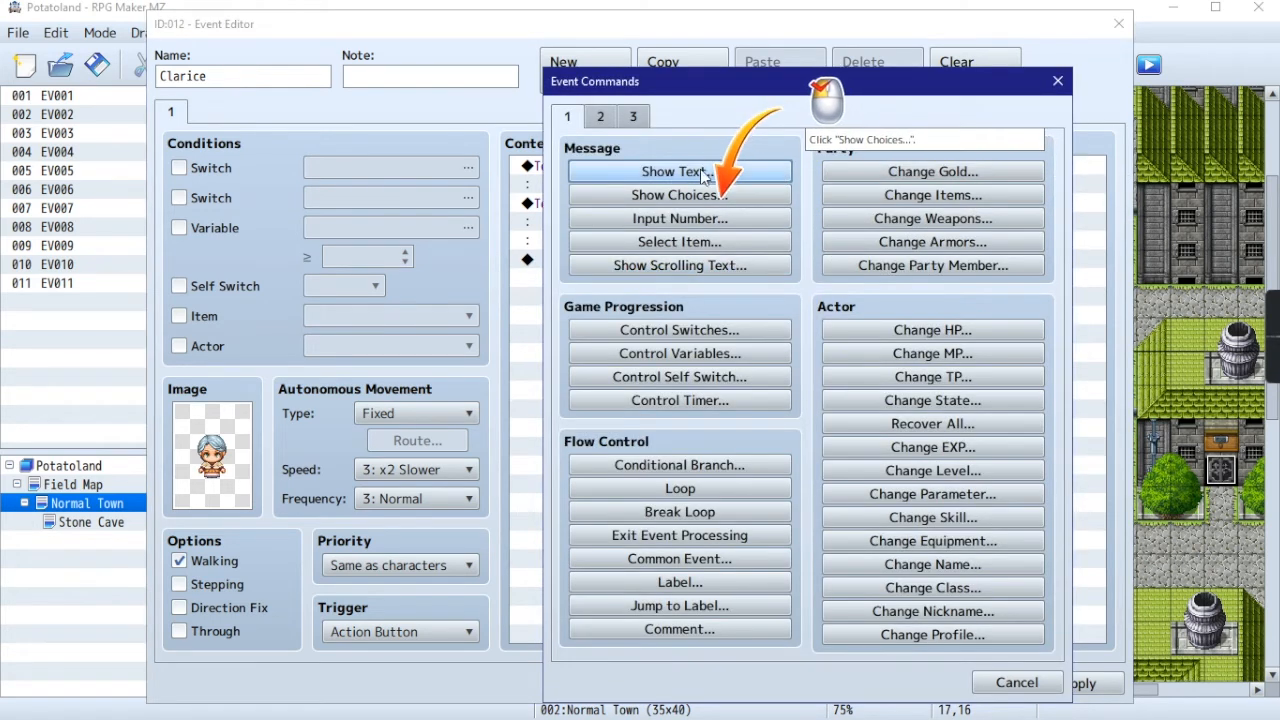
pyautogui.click(638, 203)
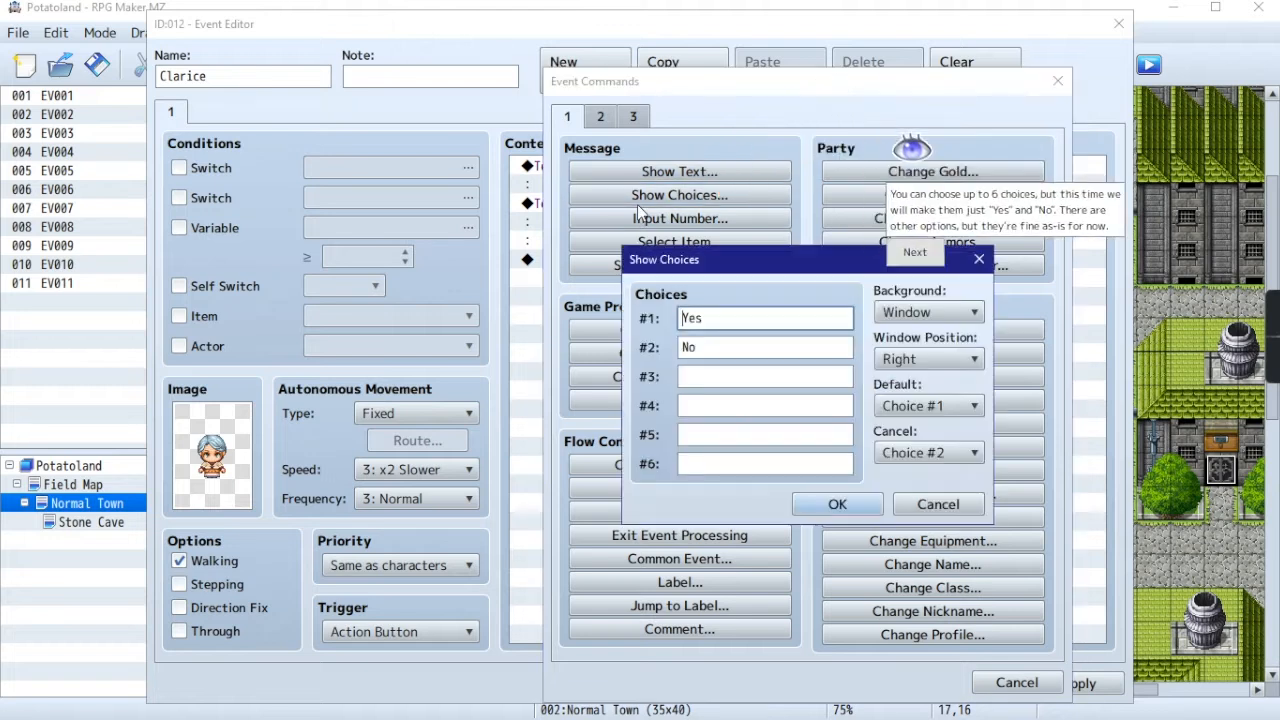
pyautogui.doubleClick(708, 322)
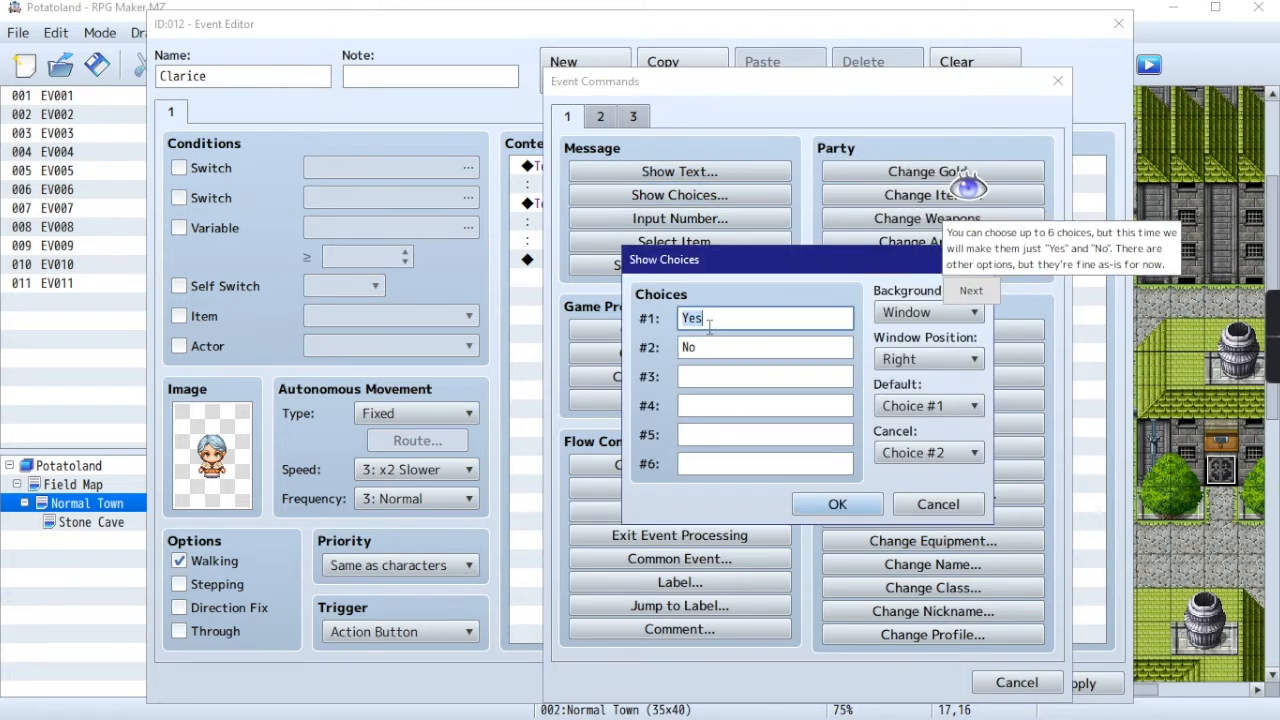
pyautogui.write('Hell Yeah')
pyautogui.press('BackSpace')
pyautogui.write('eah!')
pyautogui.click(738, 346)
pyautogui.write('Hell No!')
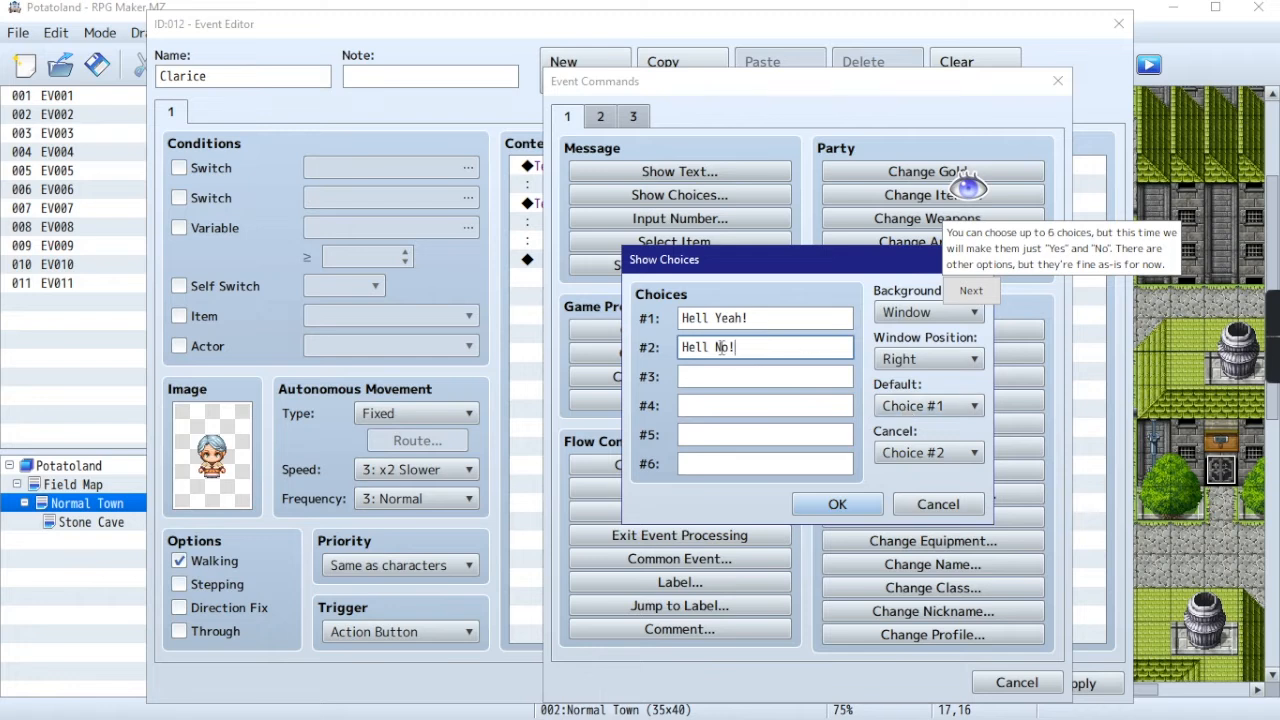
pyautogui.click(985, 290)
pyautogui.click(837, 504)
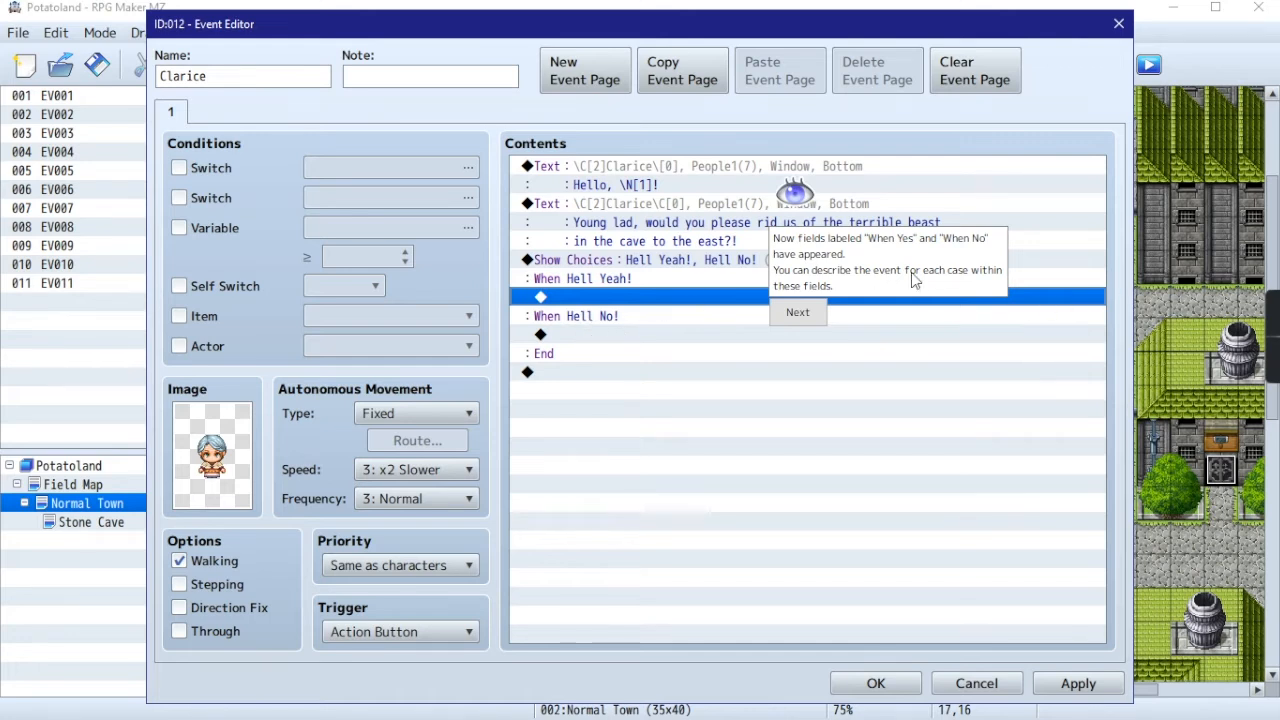
pyautogui.click(796, 313)
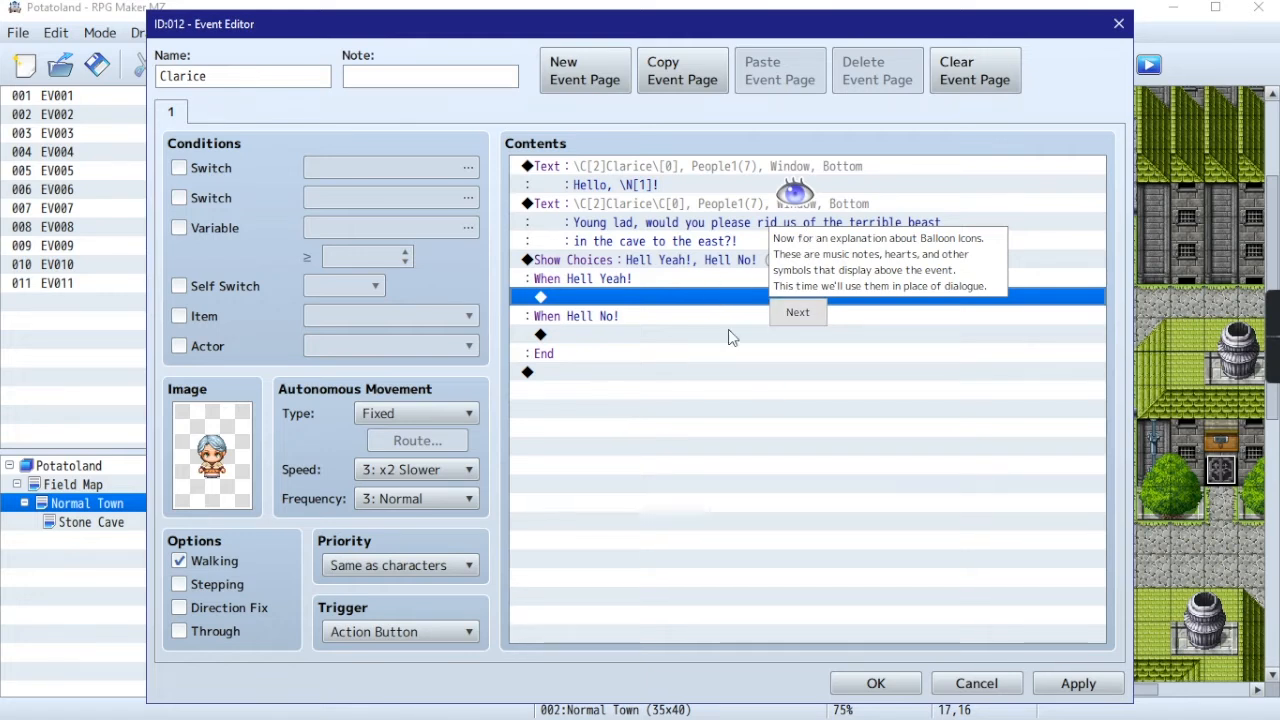
pyautogui.click(808, 316)
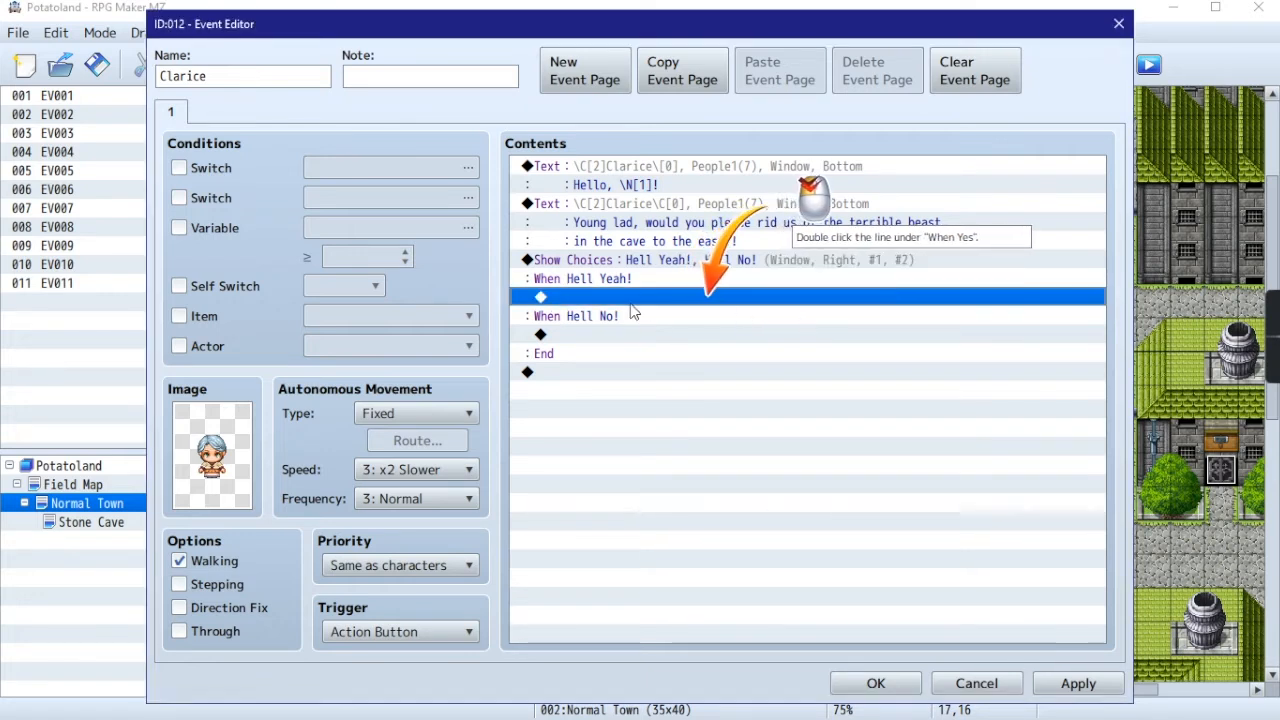
# Step: Under the "Hell Yeah!" branch, add a Show Balloon Icon command for This Event with the Heart balloon
pyautogui.doubleClick(697, 297)
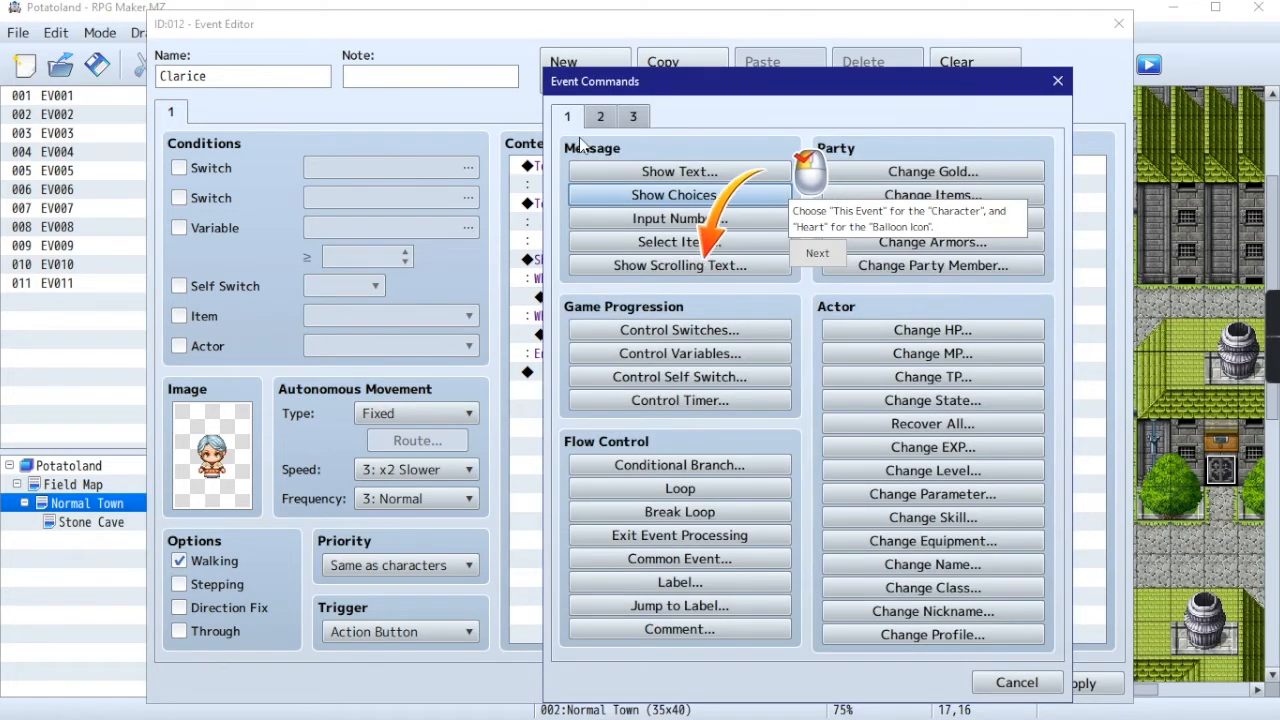
pyautogui.click(601, 117)
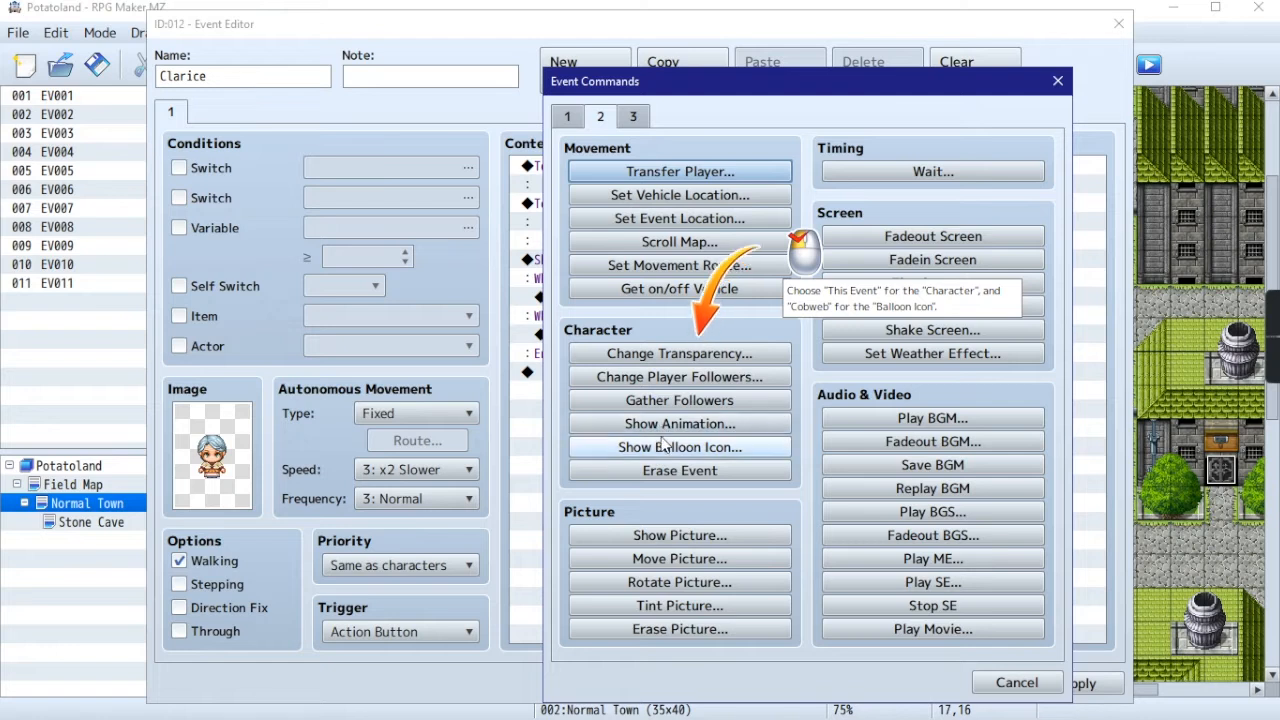
pyautogui.click(658, 457)
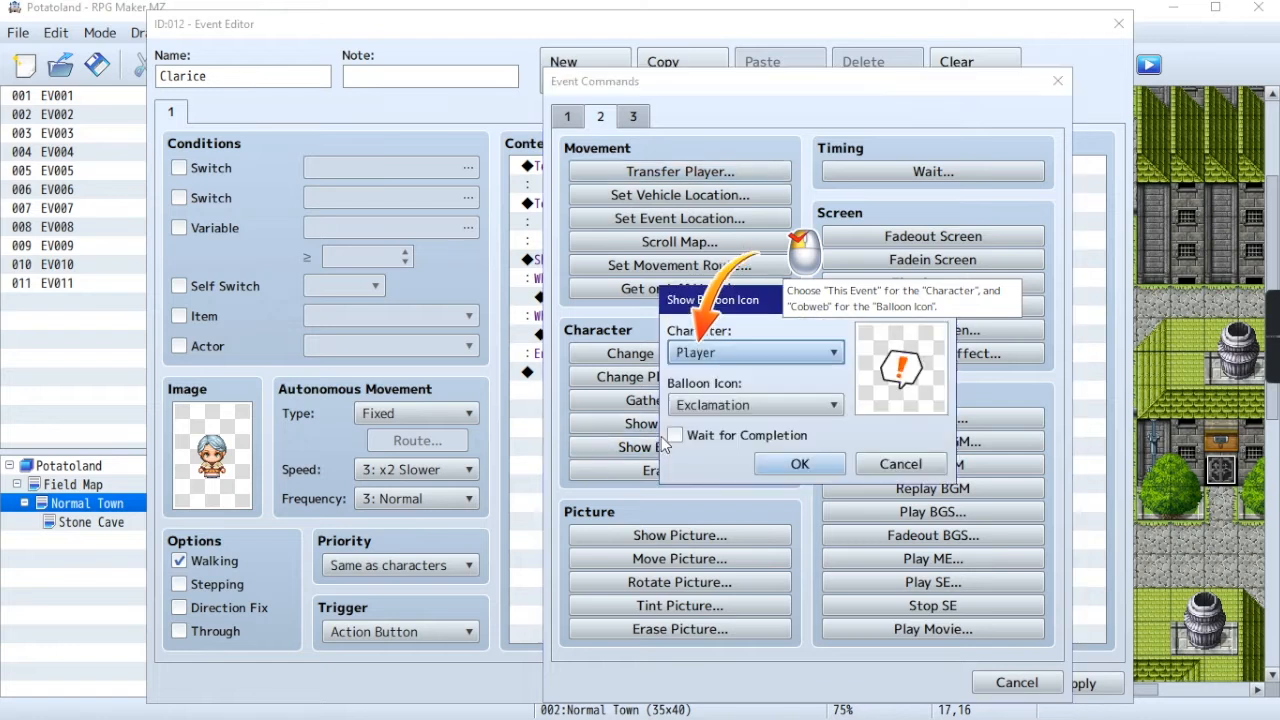
pyautogui.click(717, 355)
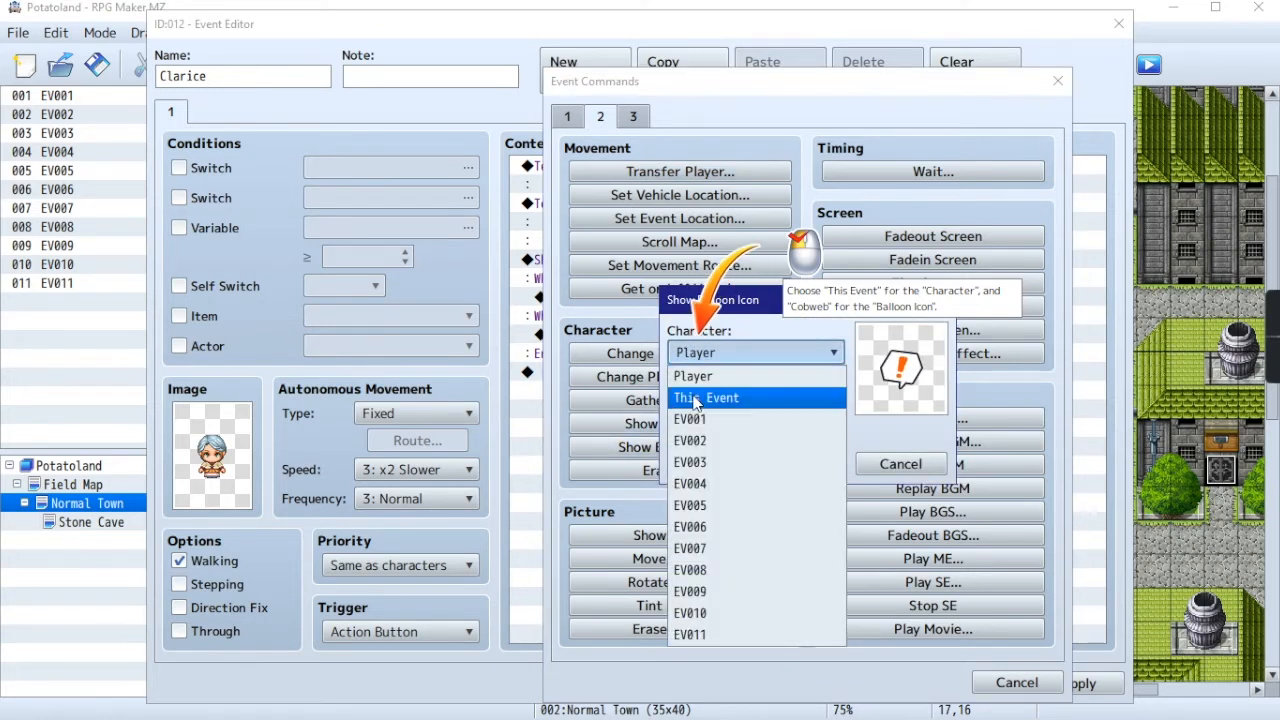
pyautogui.click(698, 398)
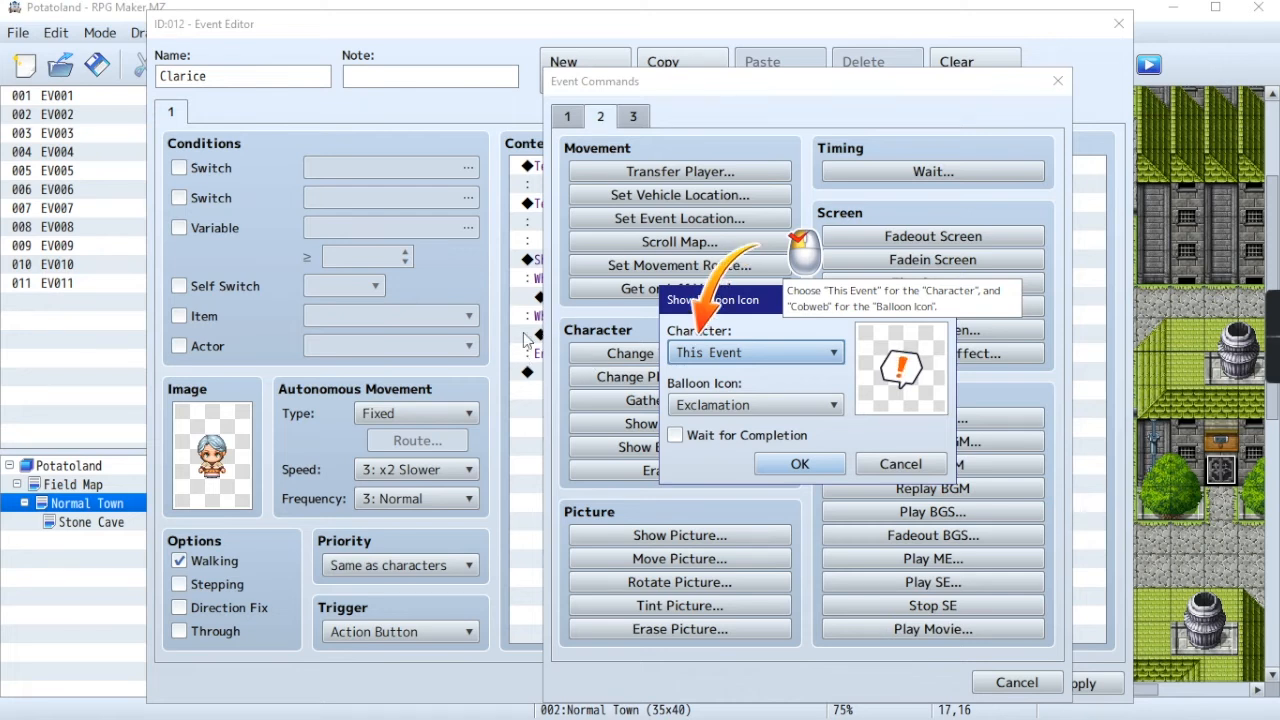
pyautogui.click(731, 405)
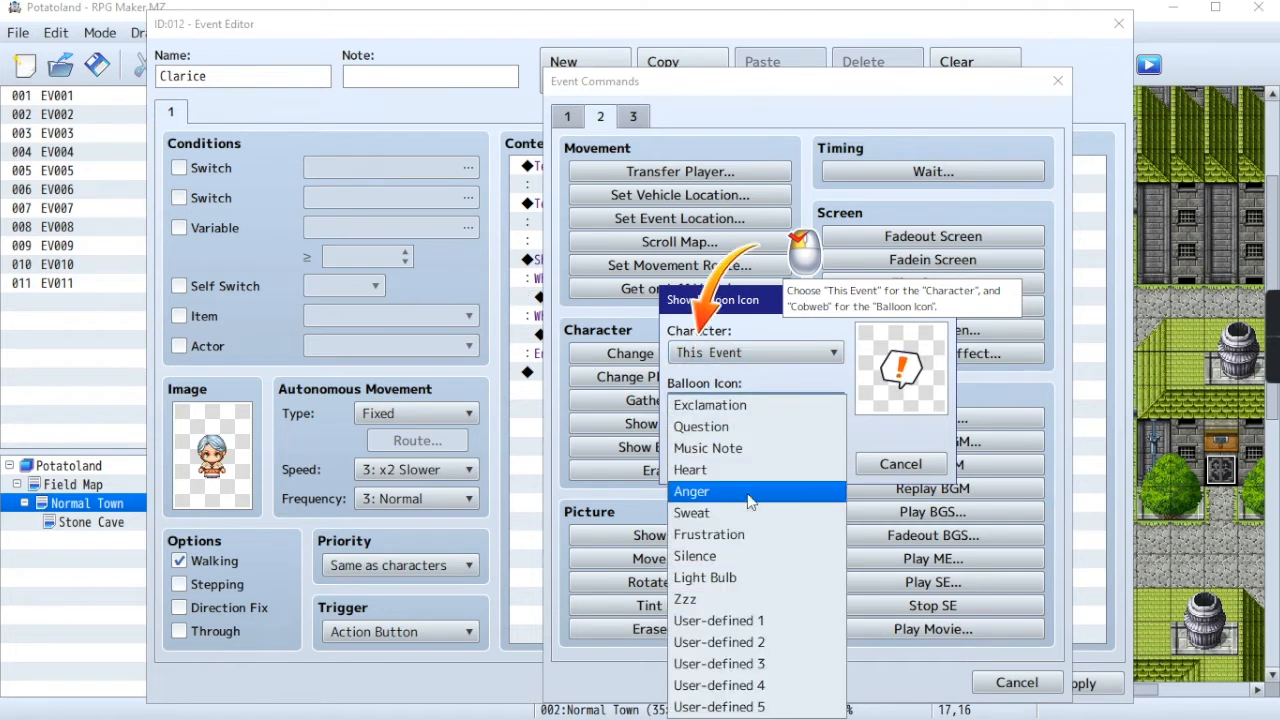
pyautogui.click(757, 467)
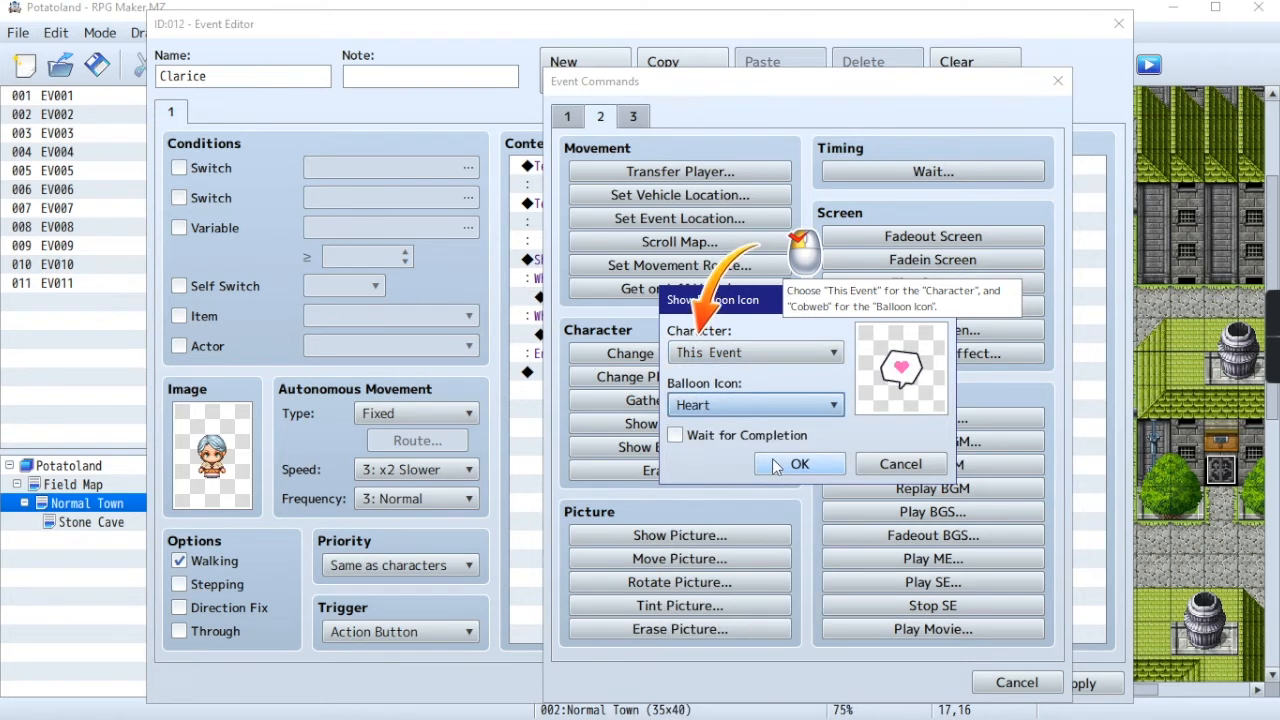
pyautogui.click(776, 464)
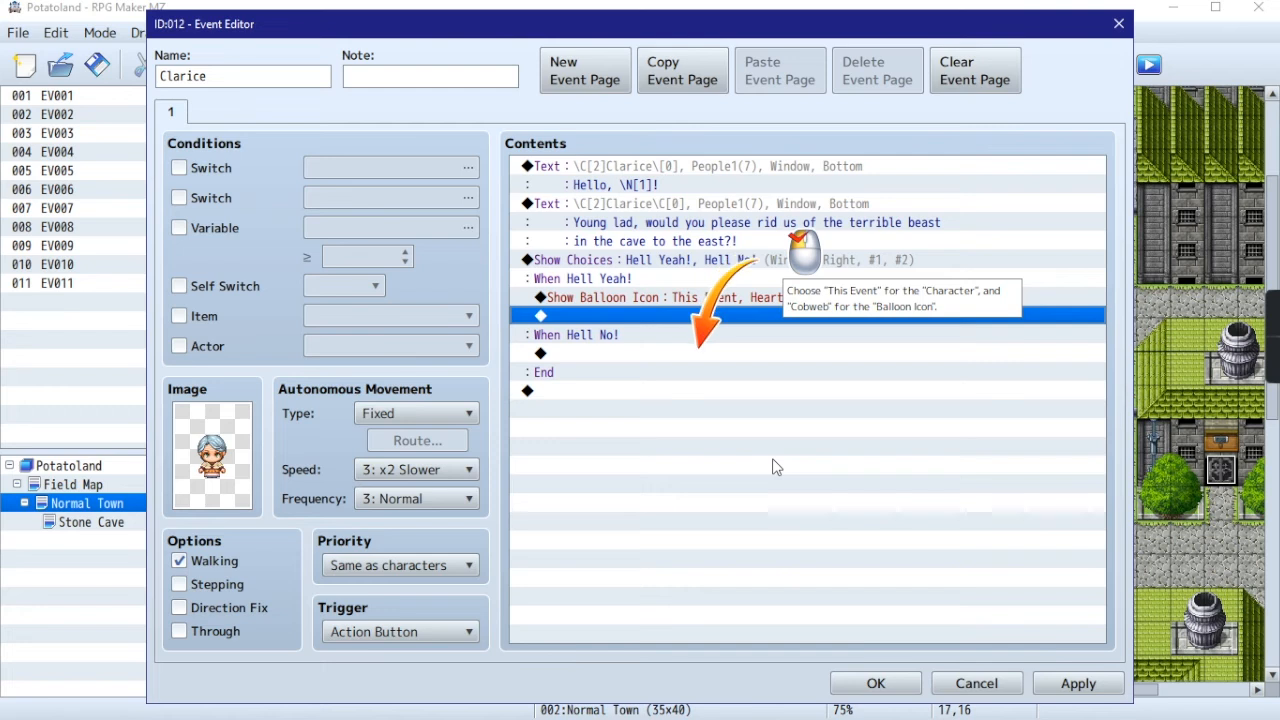
# Step: Under the "Hell No!" branch, add a Show Balloon Icon command for This Event with the Anger balloon
pyautogui.click(626, 340)
pyautogui.click(614, 355)
pyautogui.doubleClick(610, 356)
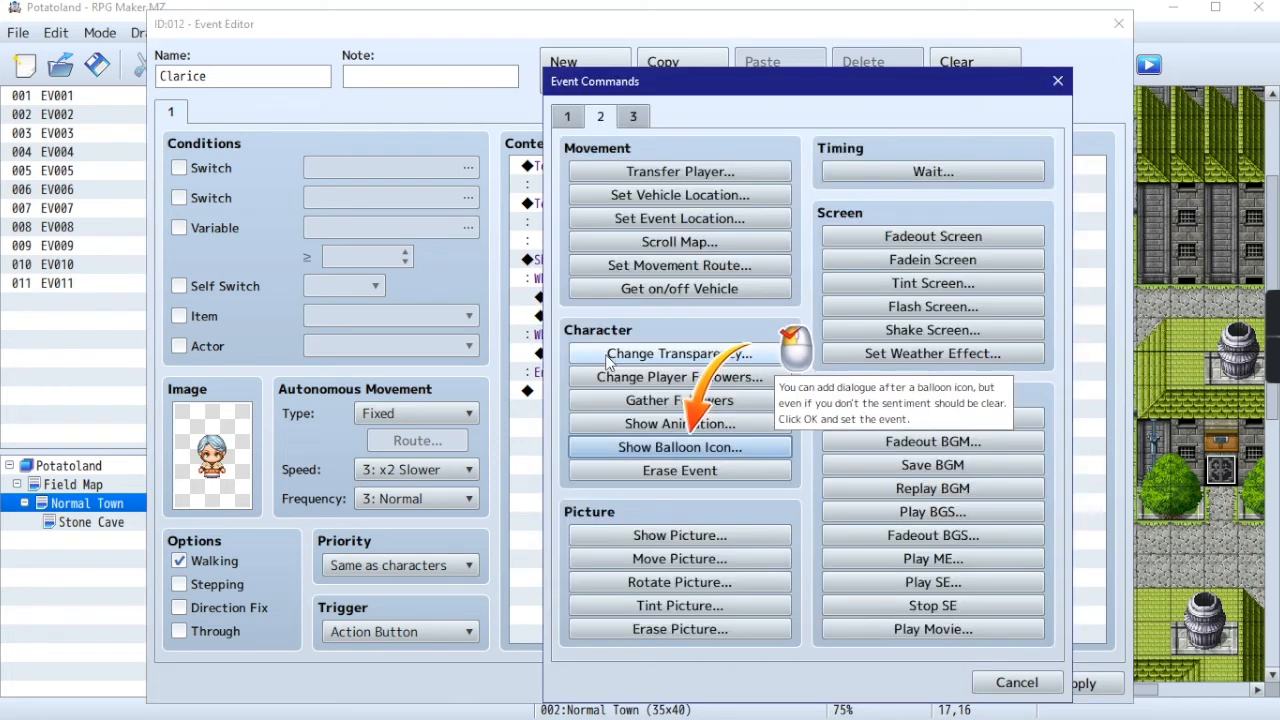
pyautogui.click(668, 447)
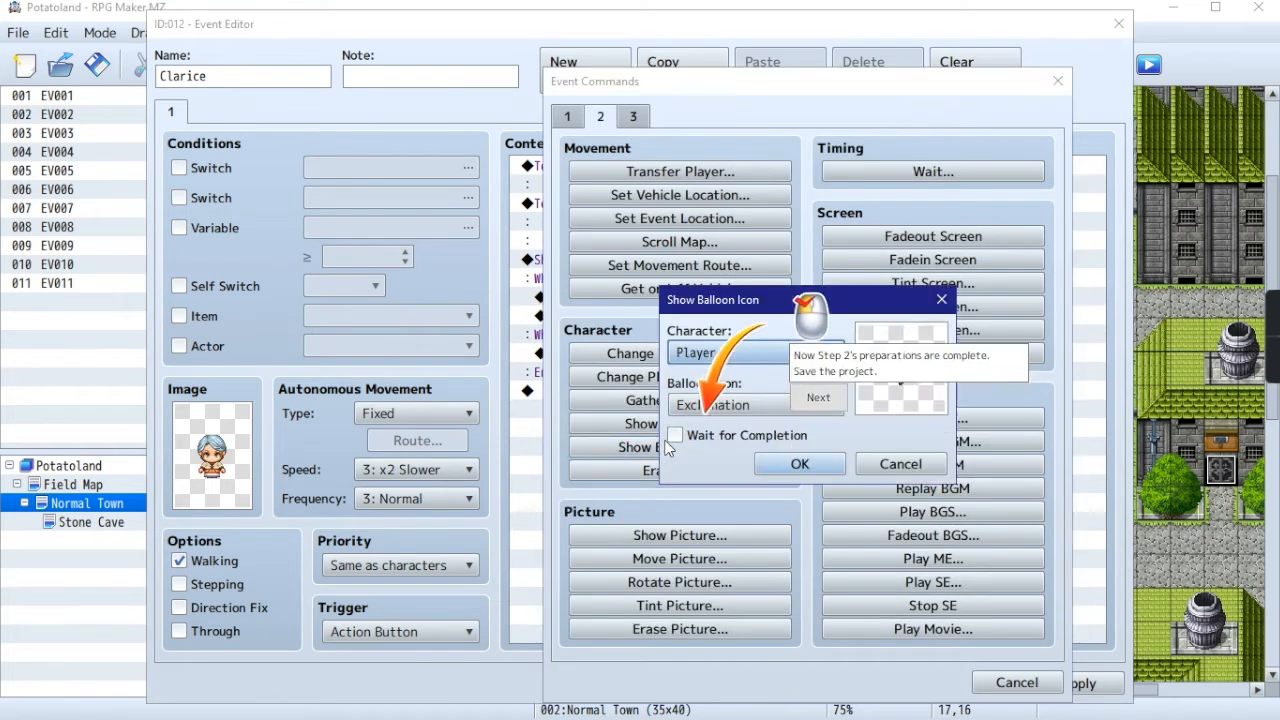
pyautogui.click(706, 351)
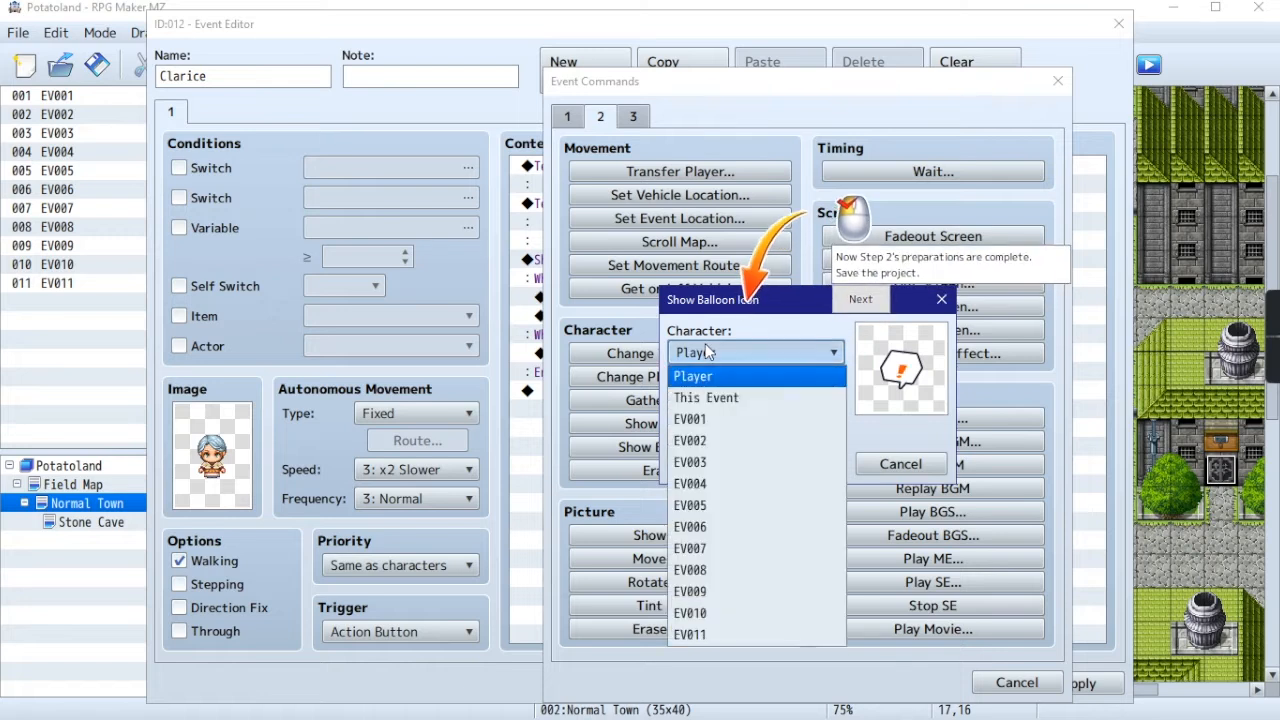
pyautogui.click(708, 399)
pyautogui.click(714, 408)
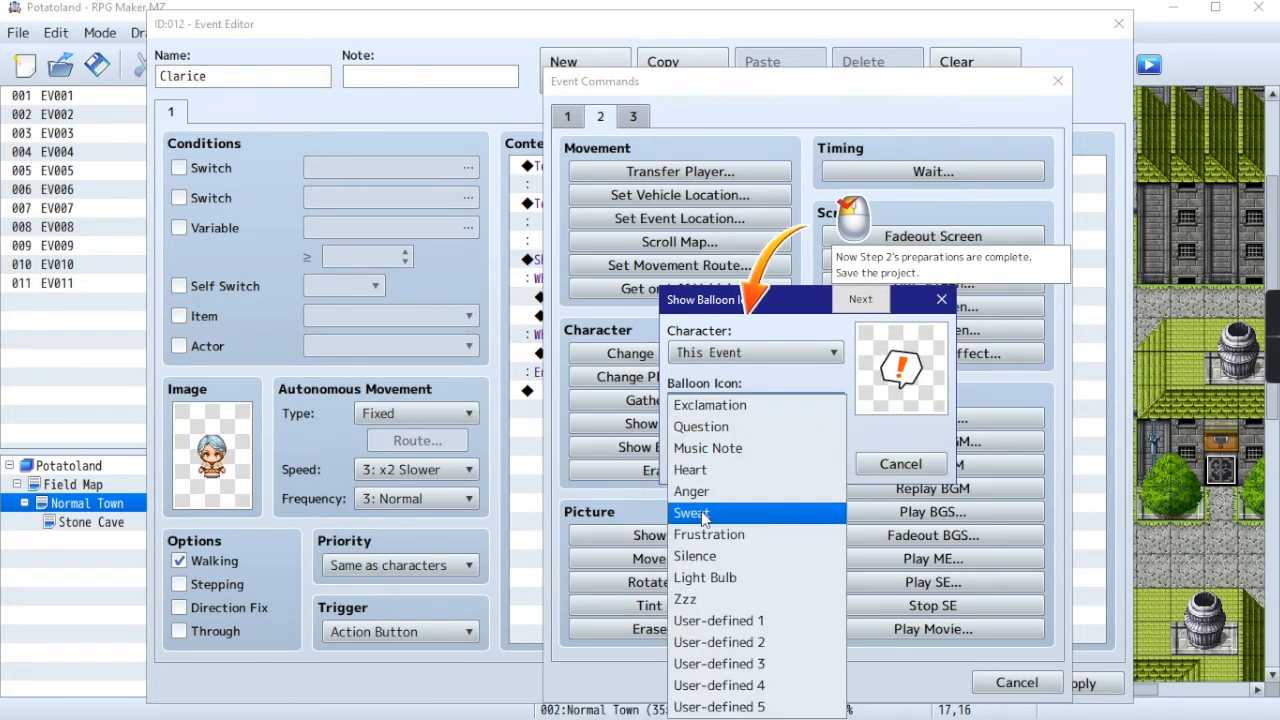
pyautogui.click(718, 489)
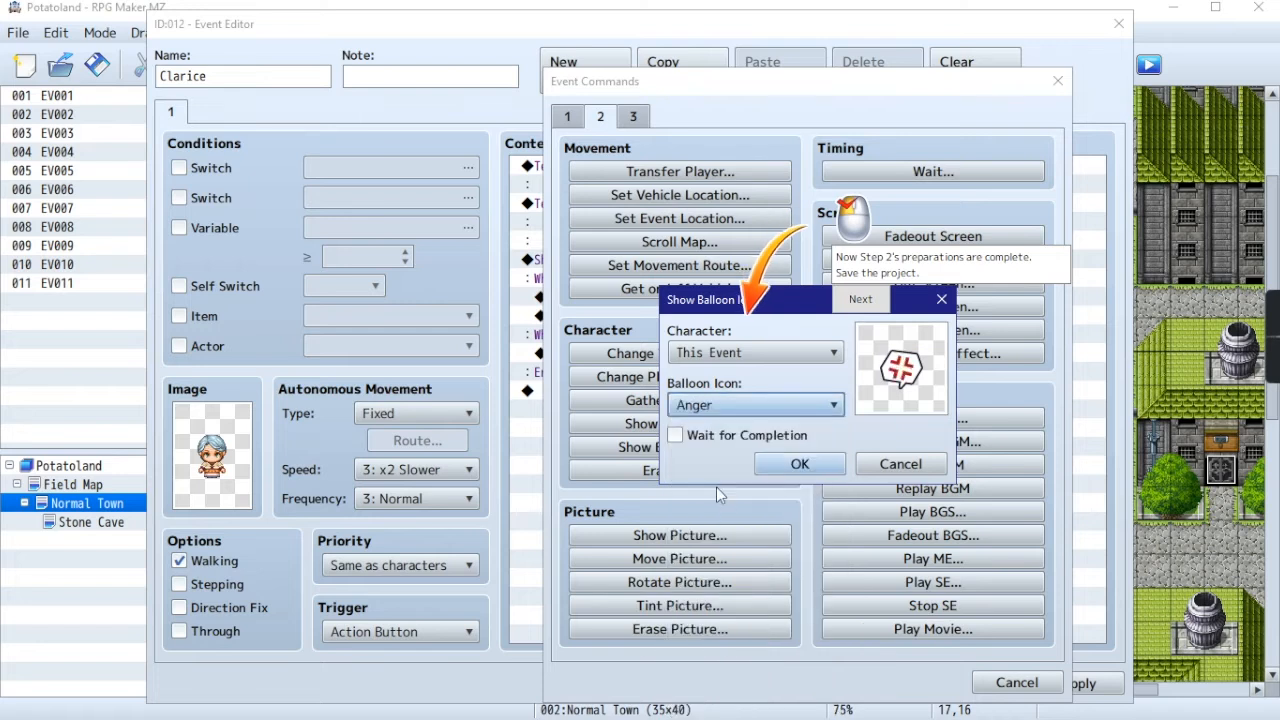
pyautogui.click(790, 465)
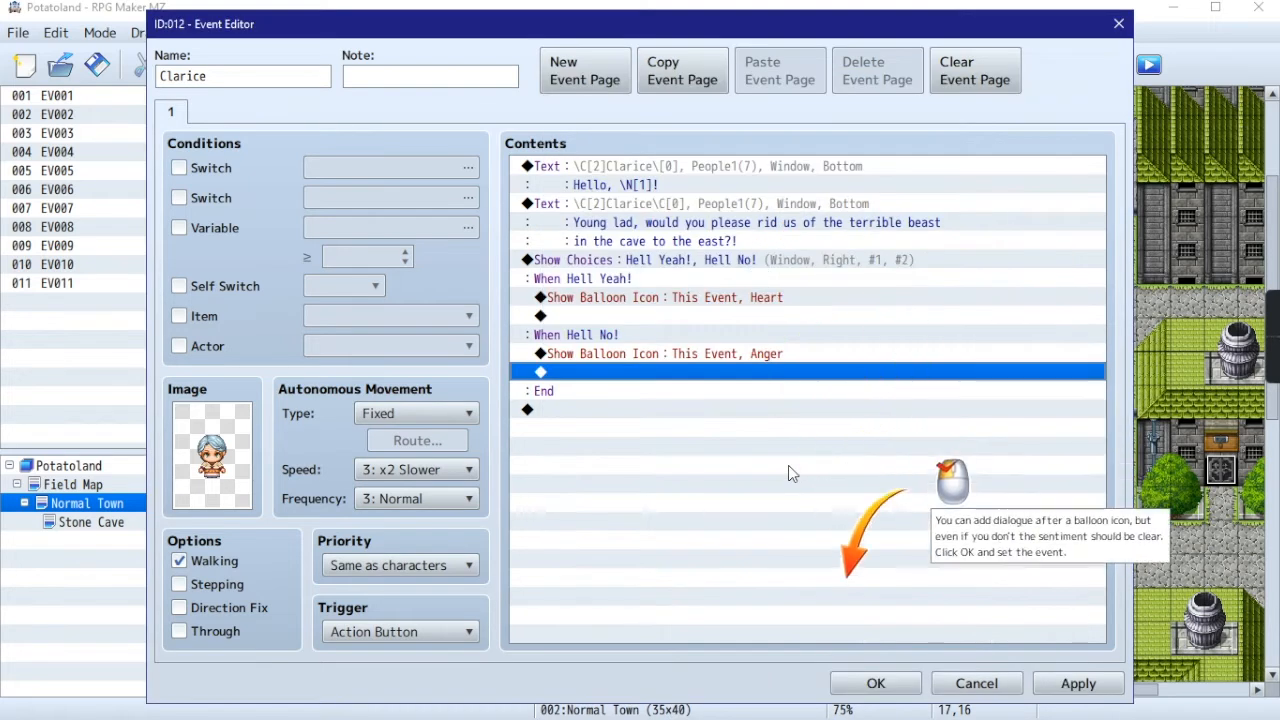
# Step: Apply and confirm the Clarice event, and save the project
pyautogui.click(1080, 684)
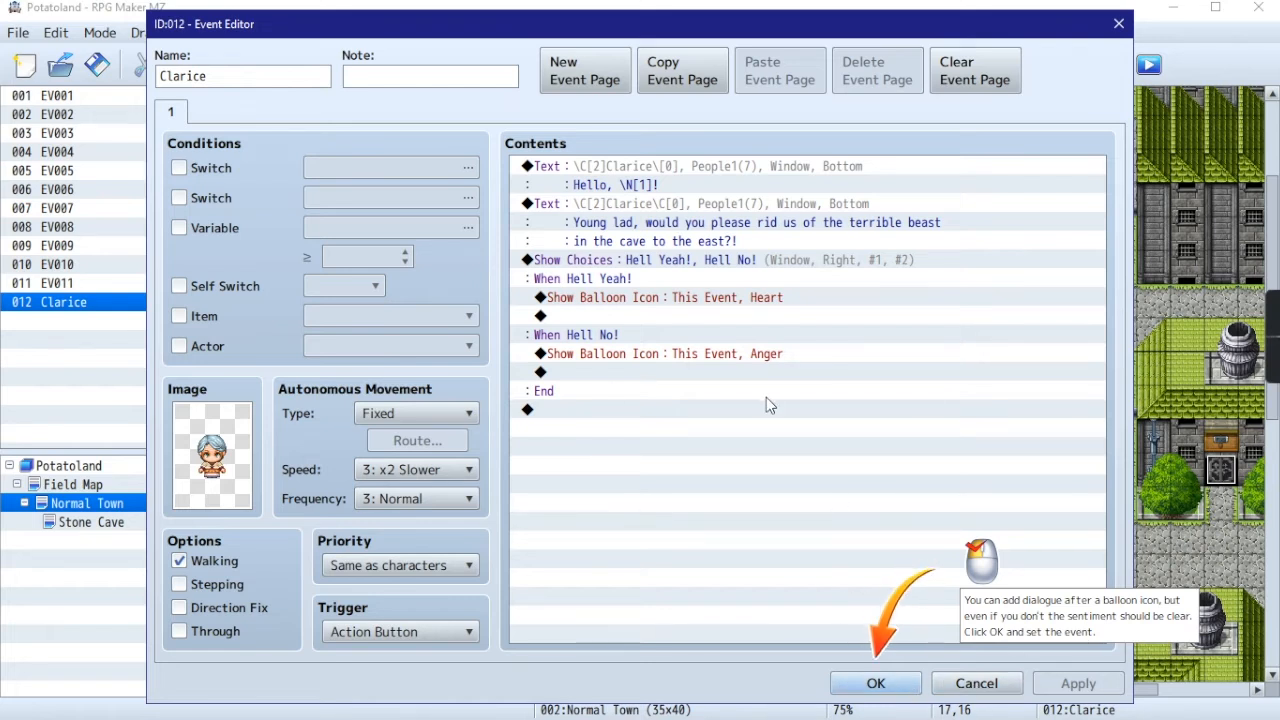
pyautogui.click(624, 373)
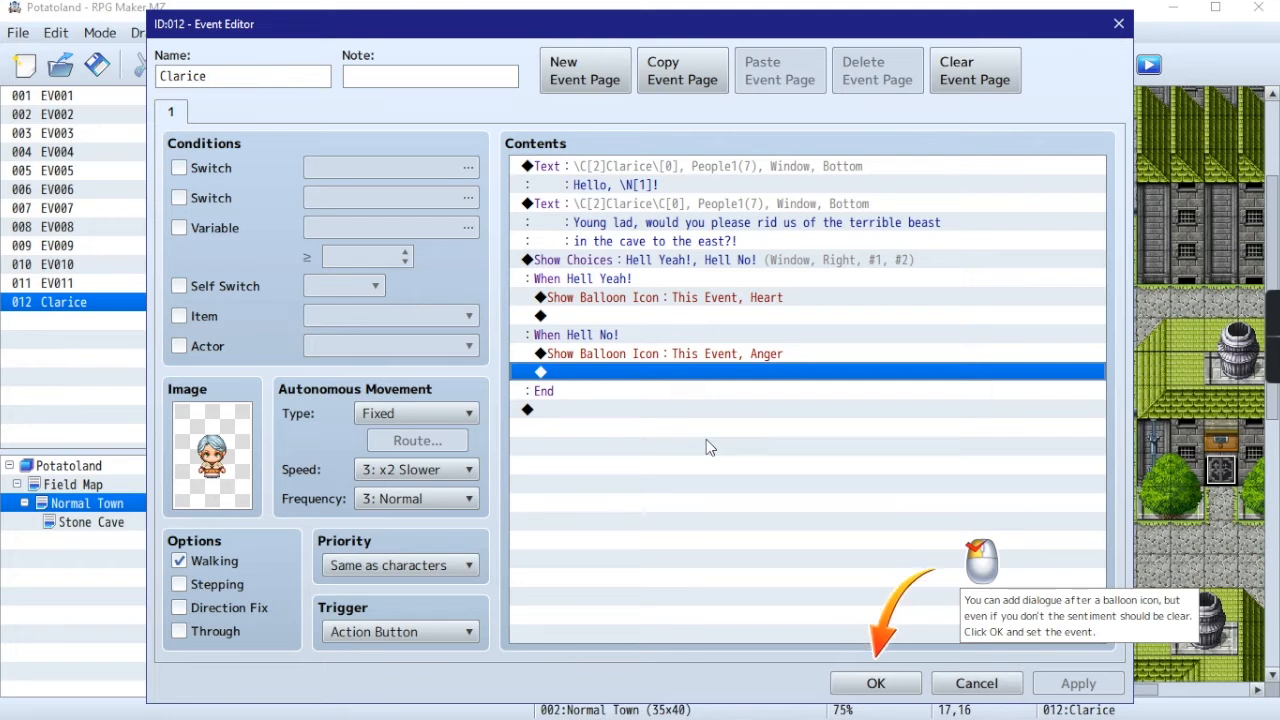
pyautogui.click(906, 683)
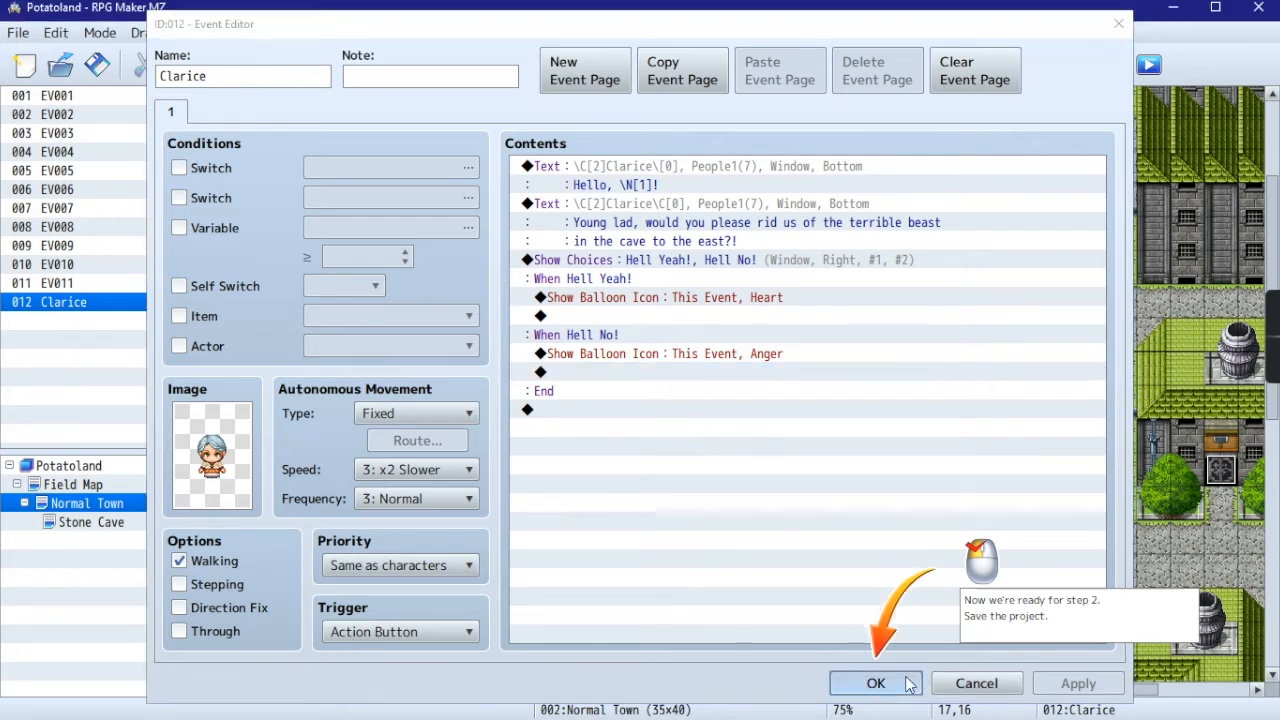
pyautogui.click(96, 65)
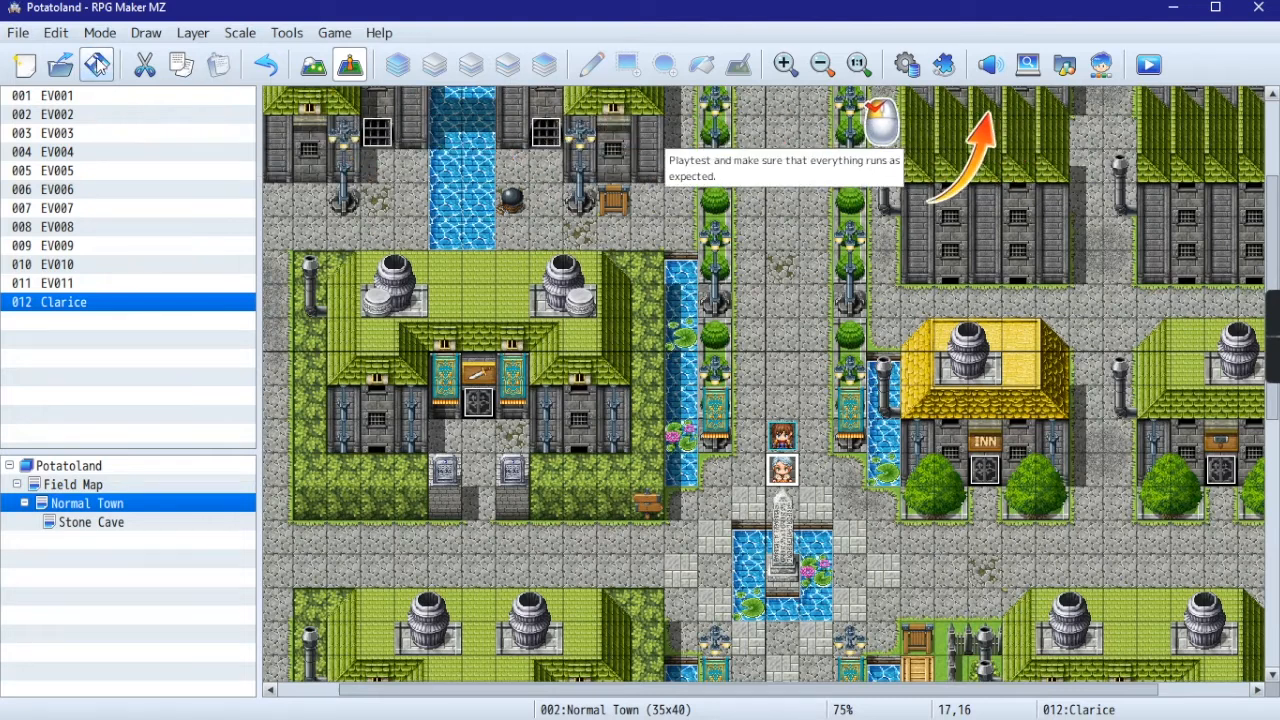
# Step: Complete the tutorial, dismiss its completion message, and playtest Potatoland with a new game
pyautogui.click(1150, 84)
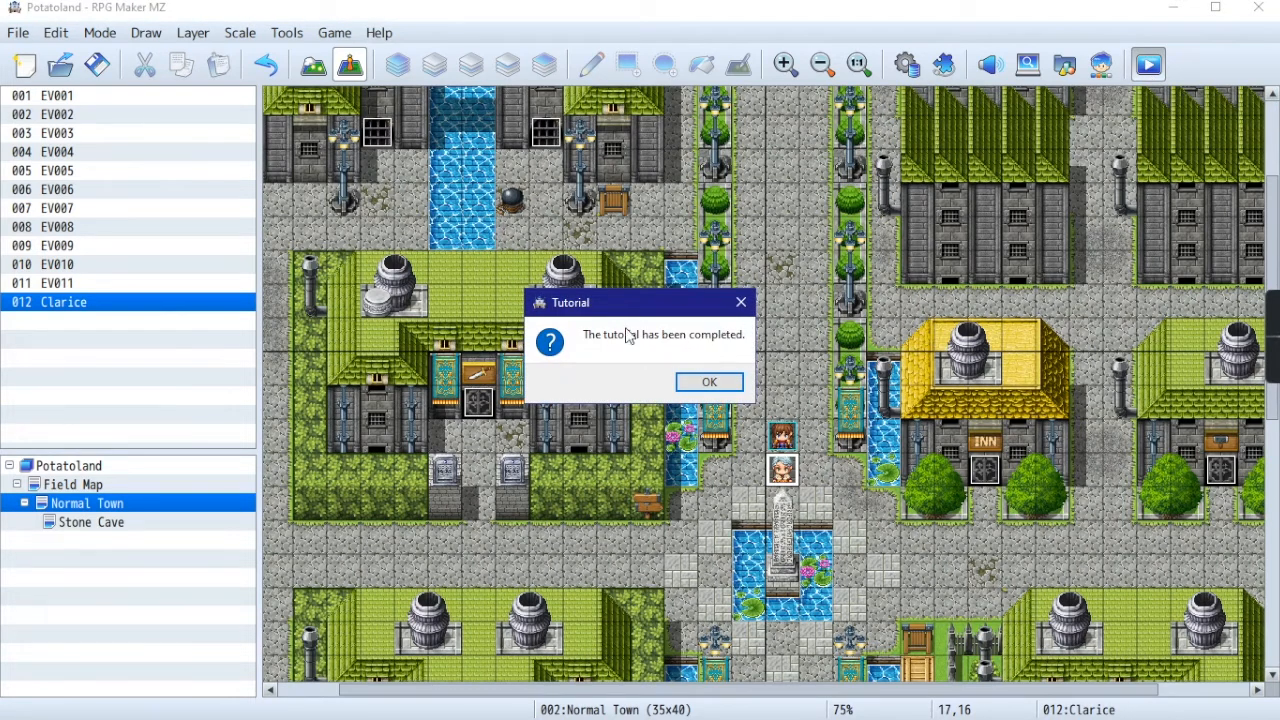
pyautogui.click(740, 391)
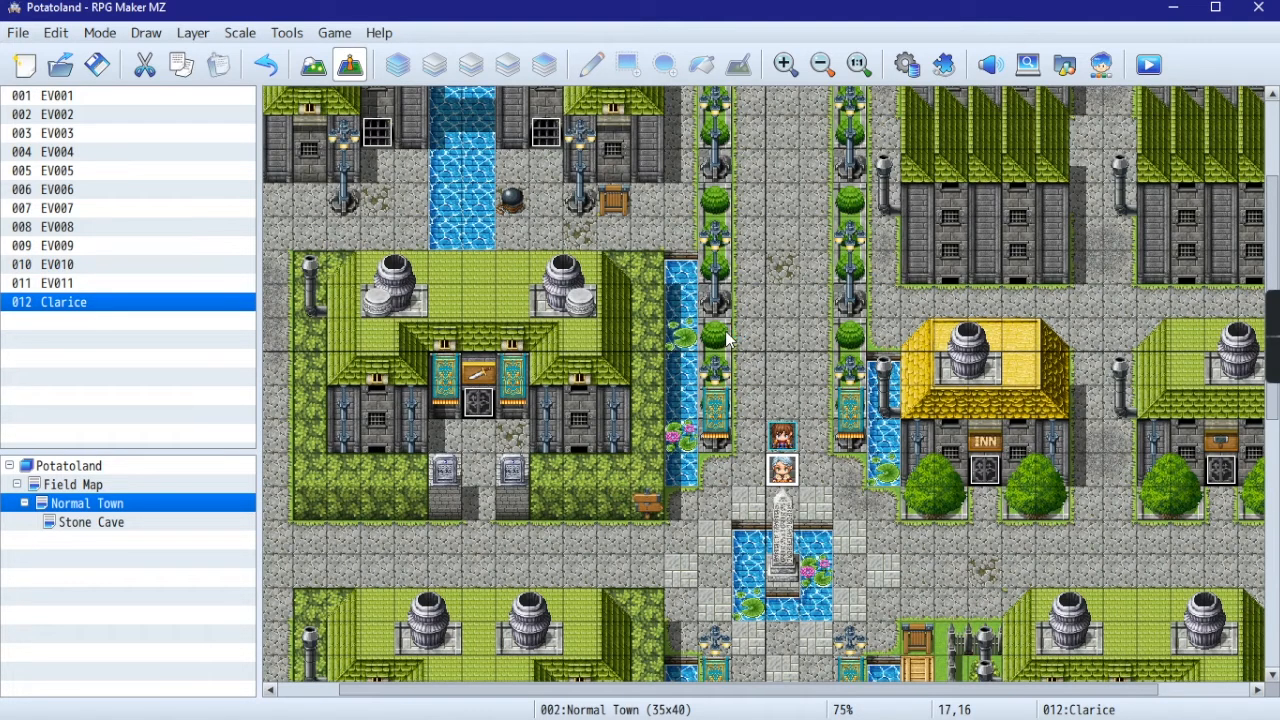
pyautogui.hotkey('ctrl', 'r')
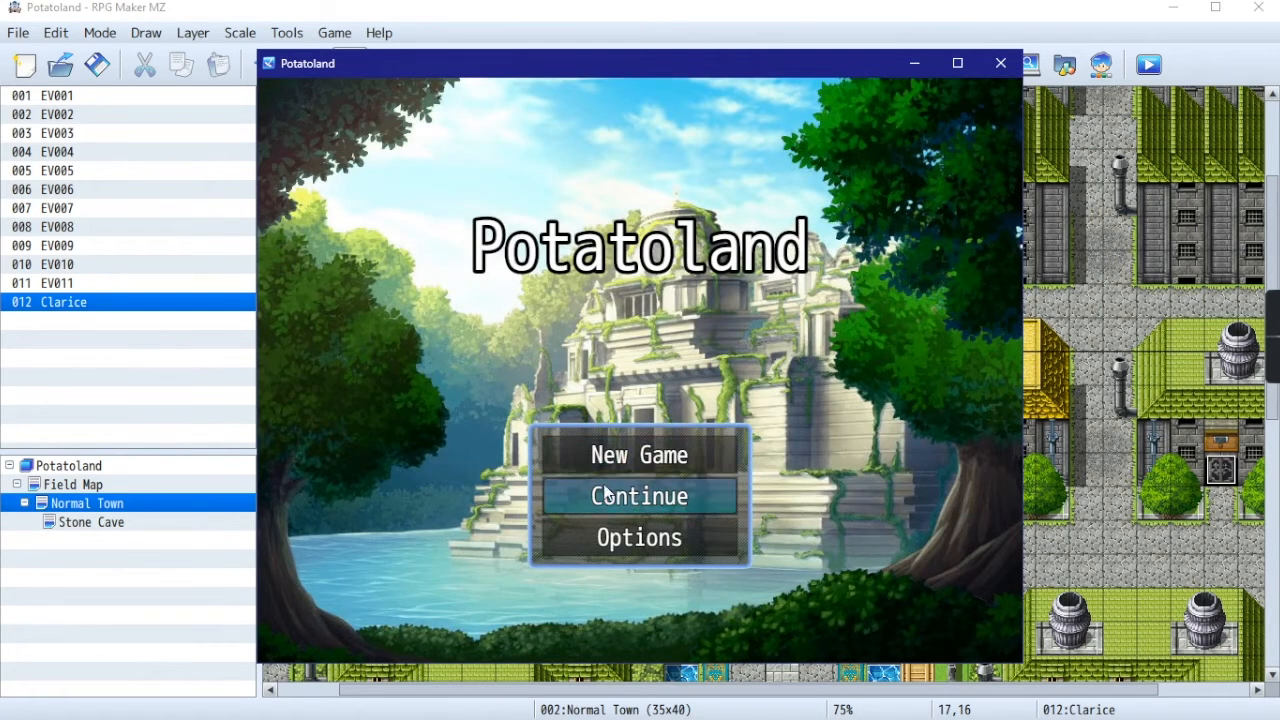
pyautogui.click(664, 496)
pyautogui.scroll(-3, 600, 477)
pyautogui.scroll(3, 611, 606)
pyautogui.click(975, 107)
pyautogui.click(627, 462)
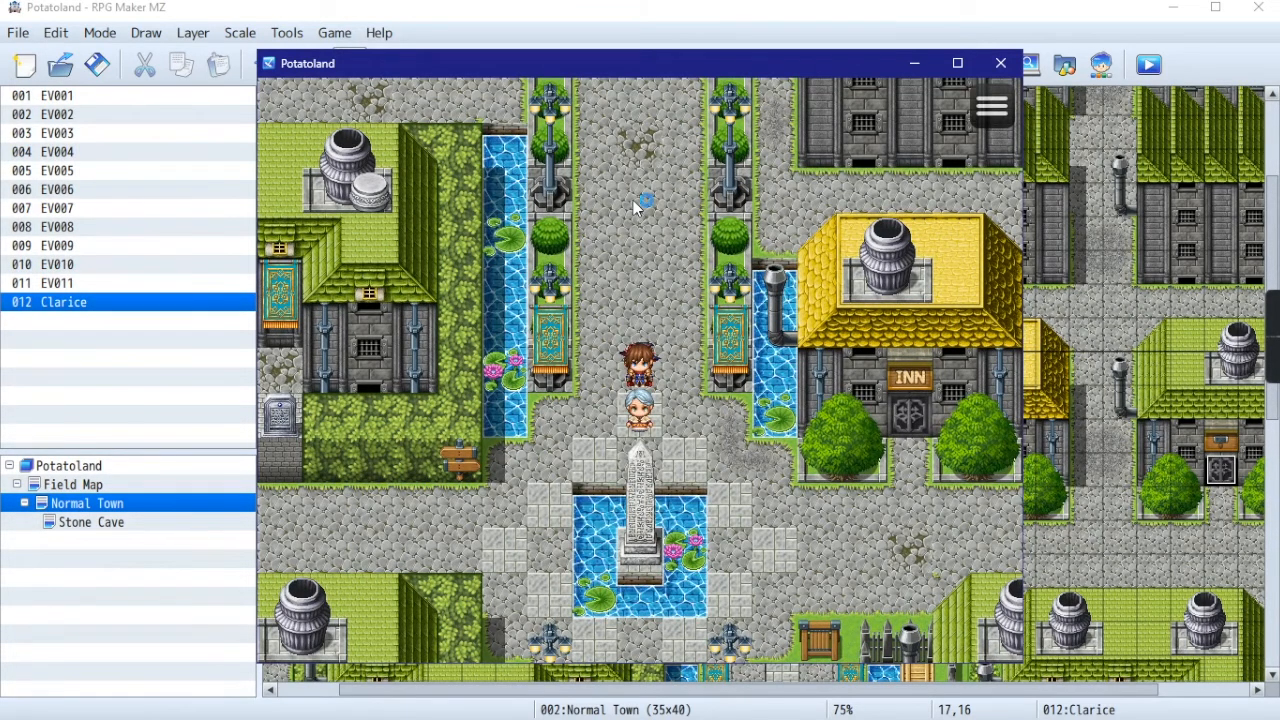
# Step: In the playtest, walk the party from Clarice around the fountain and east along the street past the inn
pyautogui.click(657, 294)
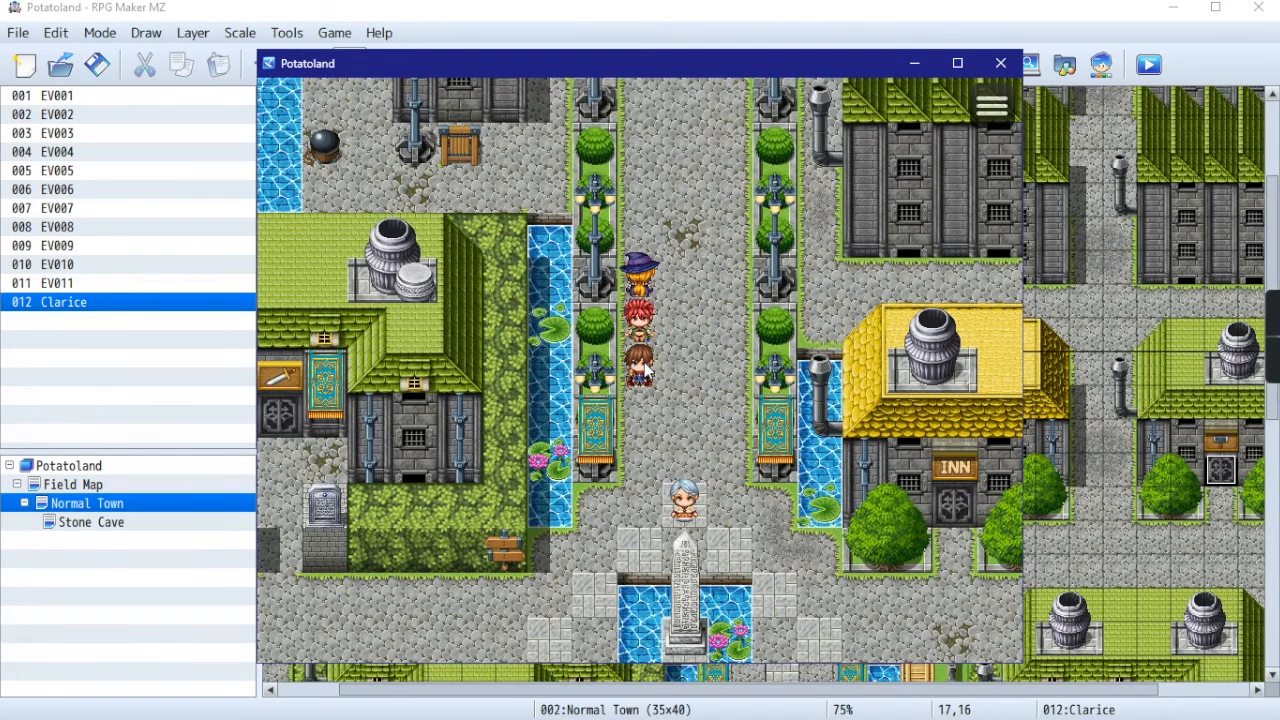
pyautogui.press('Right')
pyautogui.press('Up')
pyautogui.press('Up')
pyautogui.press('Left')
pyautogui.press('Down')
pyautogui.press('Down')
pyautogui.press('Right')
pyautogui.press('Left')
pyautogui.press('Left')
pyautogui.press('Down')
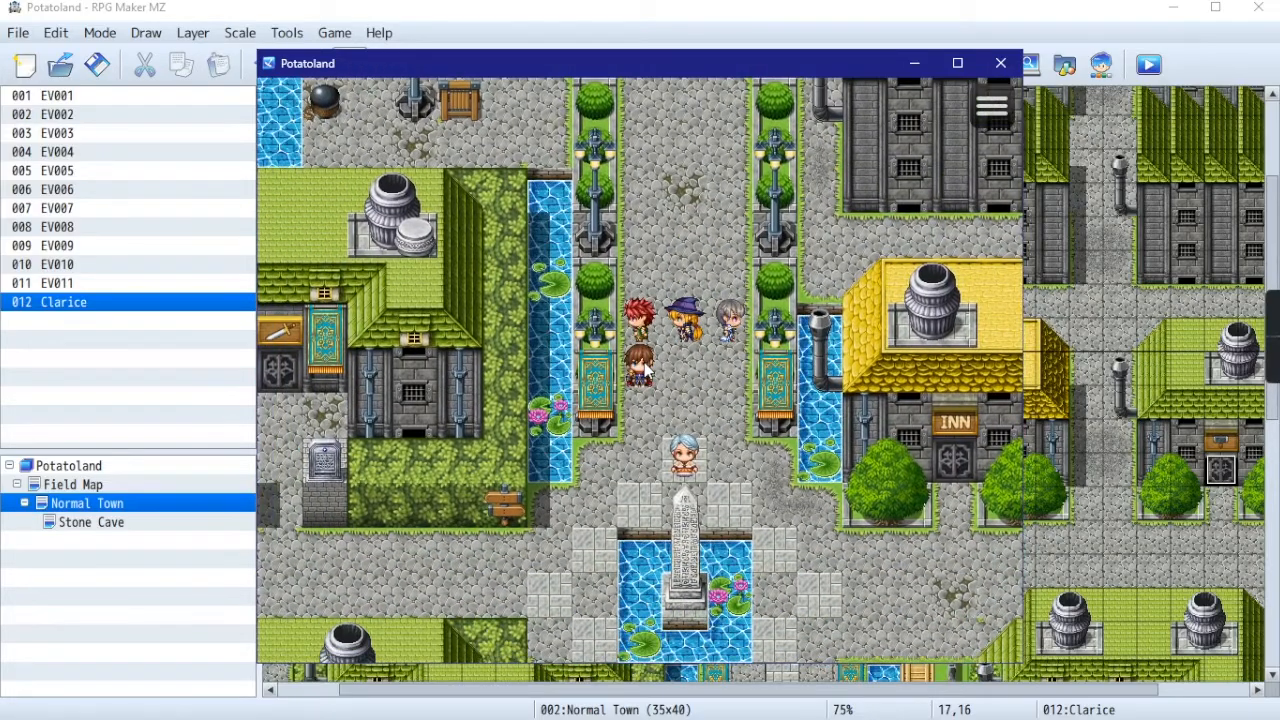
pyautogui.press('Down')
pyautogui.press('Down')
pyautogui.press('Down')
pyautogui.press('Left')
pyautogui.press('Left')
pyautogui.press('Down')
pyautogui.press('Down')
pyautogui.press('Right')
pyautogui.press('Down')
pyautogui.press('Down')
pyautogui.press('Right')
pyautogui.press('Right')
pyautogui.press('Right')
pyautogui.press('Right')
pyautogui.press('Up')
pyautogui.press('Up')
pyautogui.press('Right')
pyautogui.press('Right')
pyautogui.press('Right')
pyautogui.press('Right')
pyautogui.press('Right')
pyautogui.press('Right')
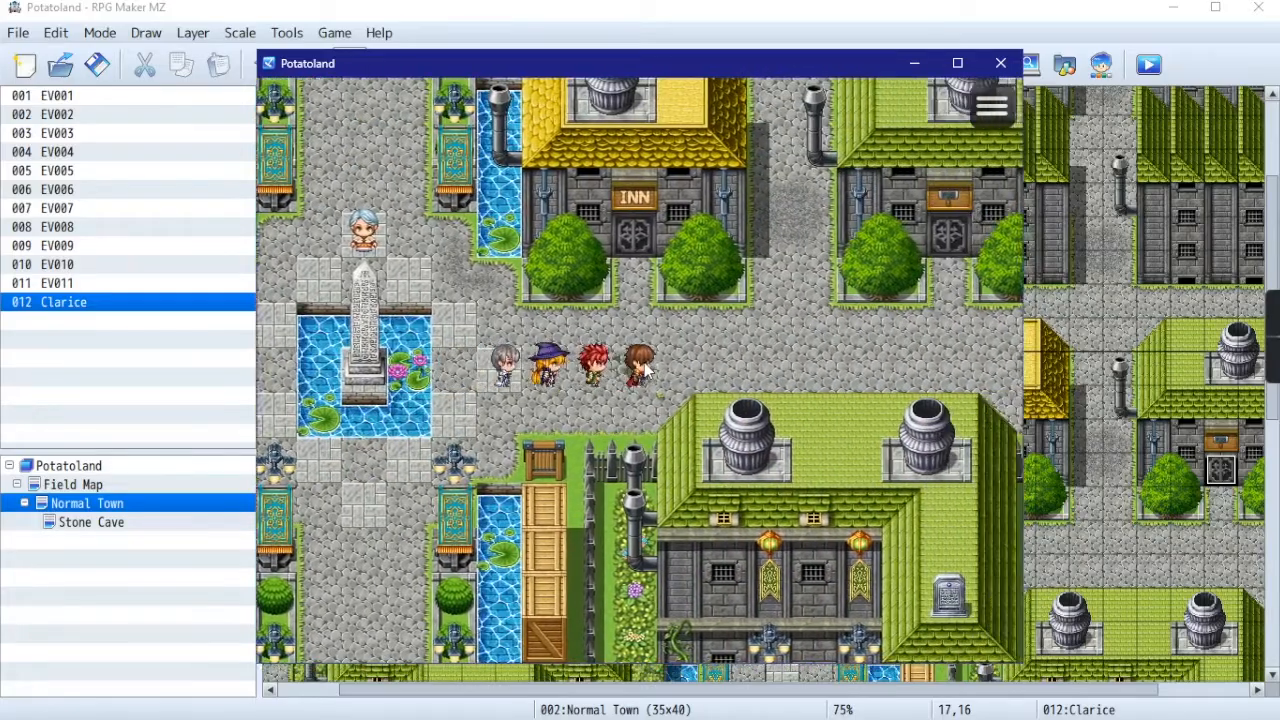
# Step: Walk the party back west past the inn and stop directly north of Clarice, facing her
pyautogui.press('Right')
pyautogui.press('Up')
pyautogui.press('Left')
pyautogui.press('Left')
pyautogui.press('Down')
pyautogui.press('Left')
pyautogui.press('Left')
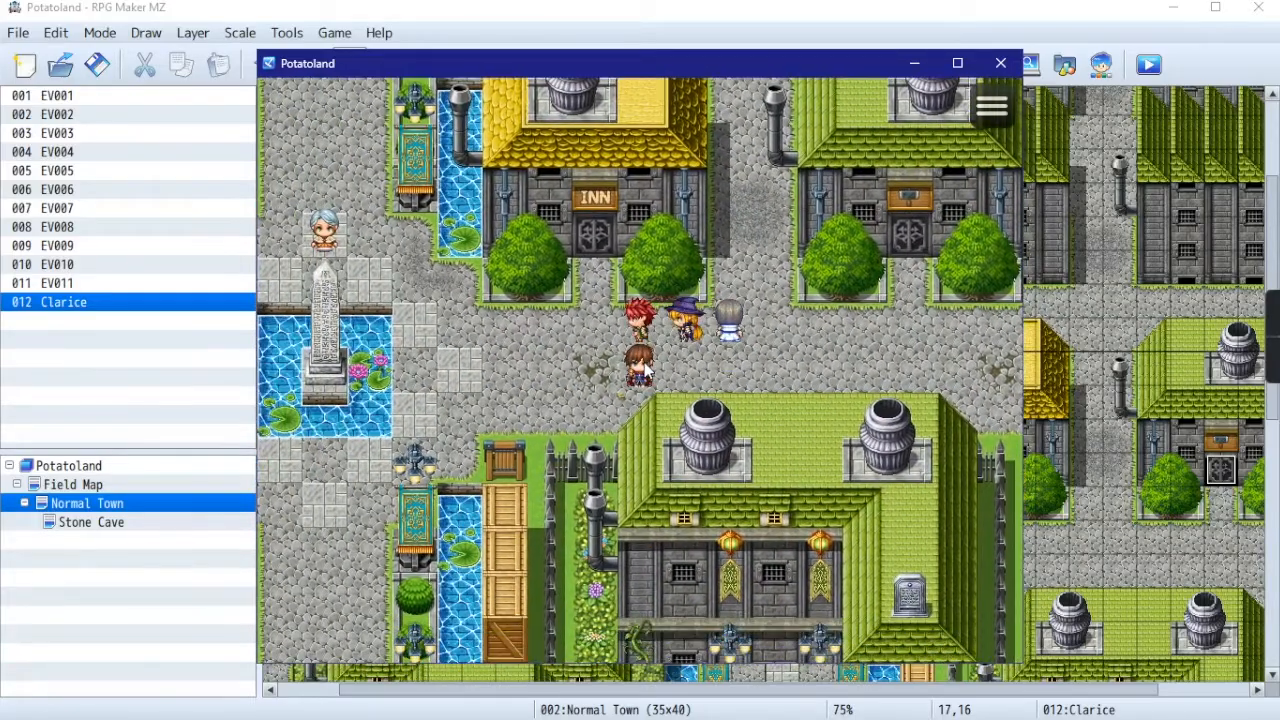
pyautogui.press('Left')
pyautogui.press('Left')
pyautogui.press('Up')
pyautogui.press('Up')
pyautogui.press('Left')
pyautogui.press('Up')
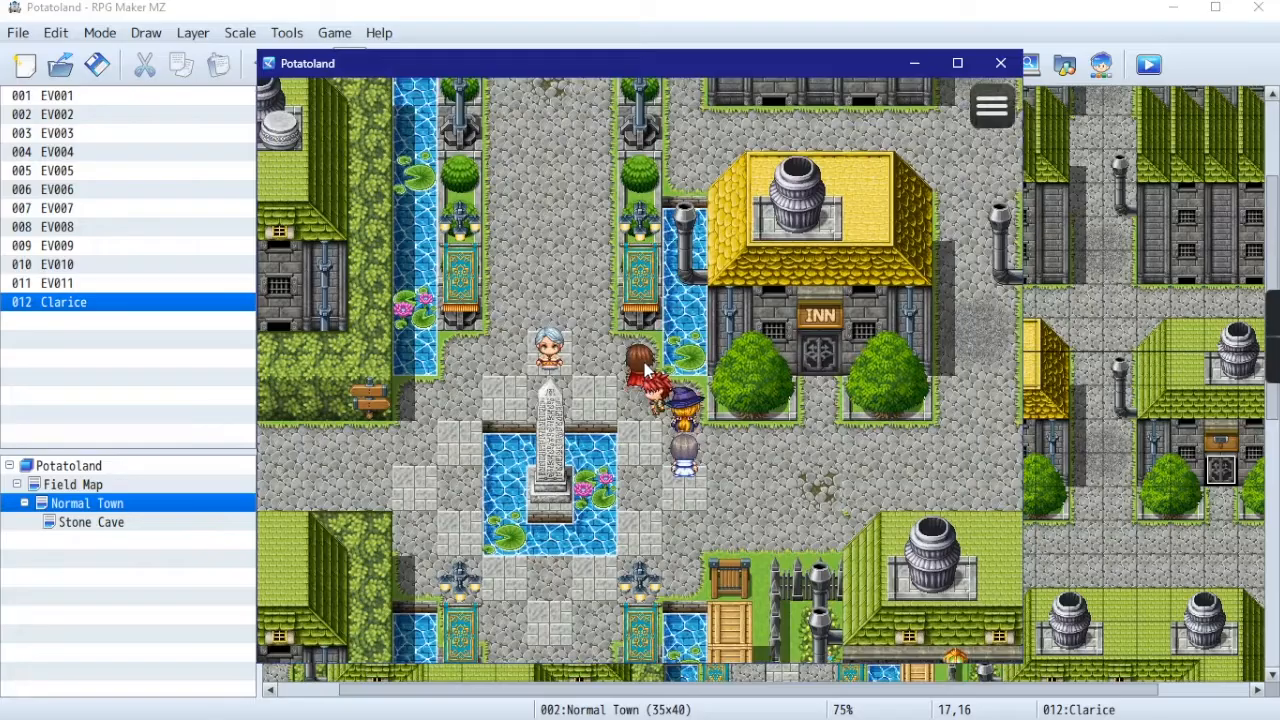
pyautogui.press('Left')
pyautogui.press('Up')
pyautogui.press('Up')
pyautogui.press('Left')
pyautogui.press('Left')
pyautogui.press('Up')
pyautogui.press('Up')
pyautogui.press('Right')
pyautogui.press('Right')
pyautogui.press('Down')
pyautogui.press('Left')
pyautogui.press('Left')
pyautogui.press('Down')
pyautogui.press('Right')
pyautogui.press('Up')
pyautogui.press('Up')
pyautogui.press('Up')
pyautogui.press('Up')
pyautogui.press('Down')
pyautogui.press('Down')
pyautogui.press('Down')
pyautogui.press('Up')
pyautogui.press('Down')
pyautogui.press('Down')
pyautogui.press('Down')
# Step: Test Clarice's dialogue twice, answering "Hell No!" the first time and "Hell Yeah!" the second, and close the playtest
pyautogui.press('Return')
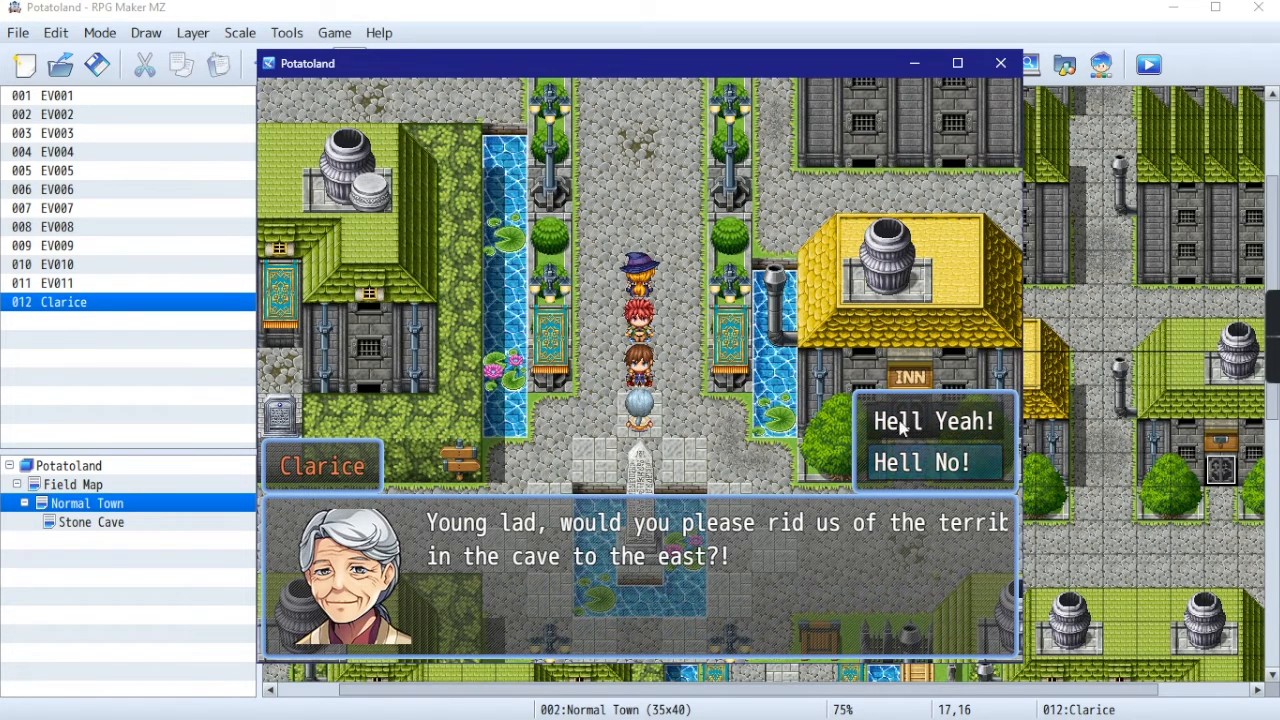
pyautogui.click(914, 465)
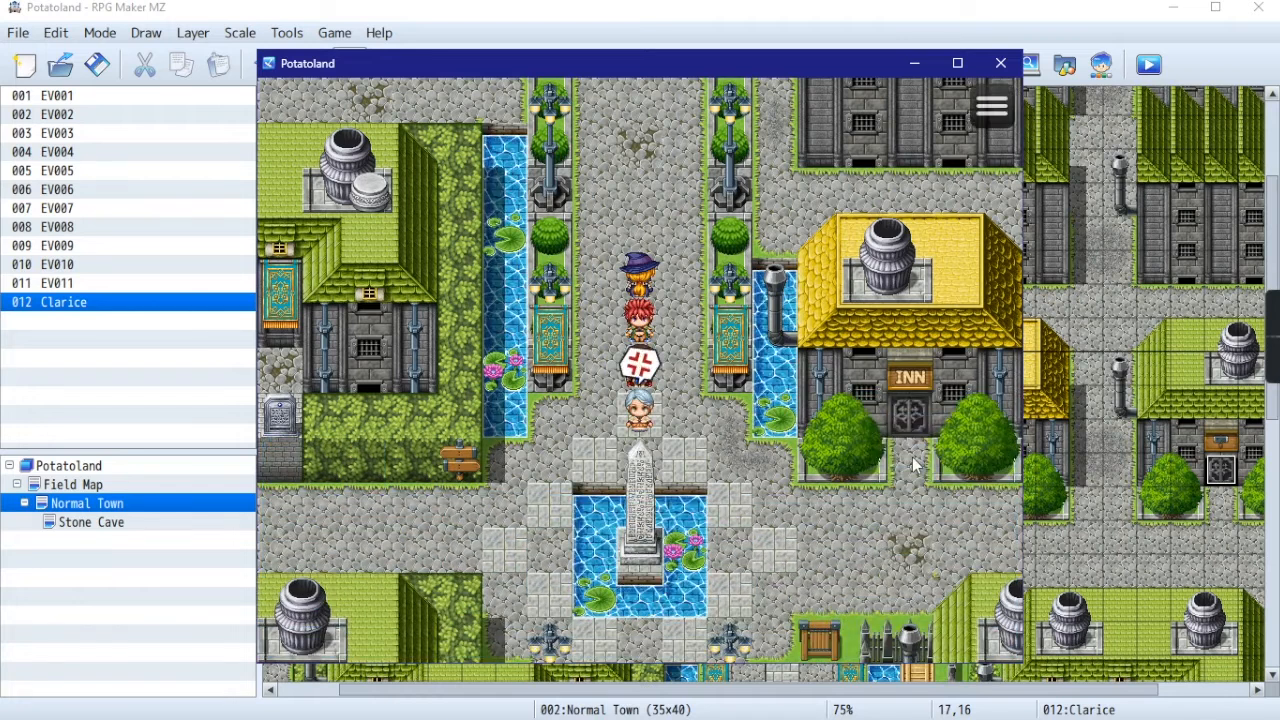
pyautogui.click(624, 427)
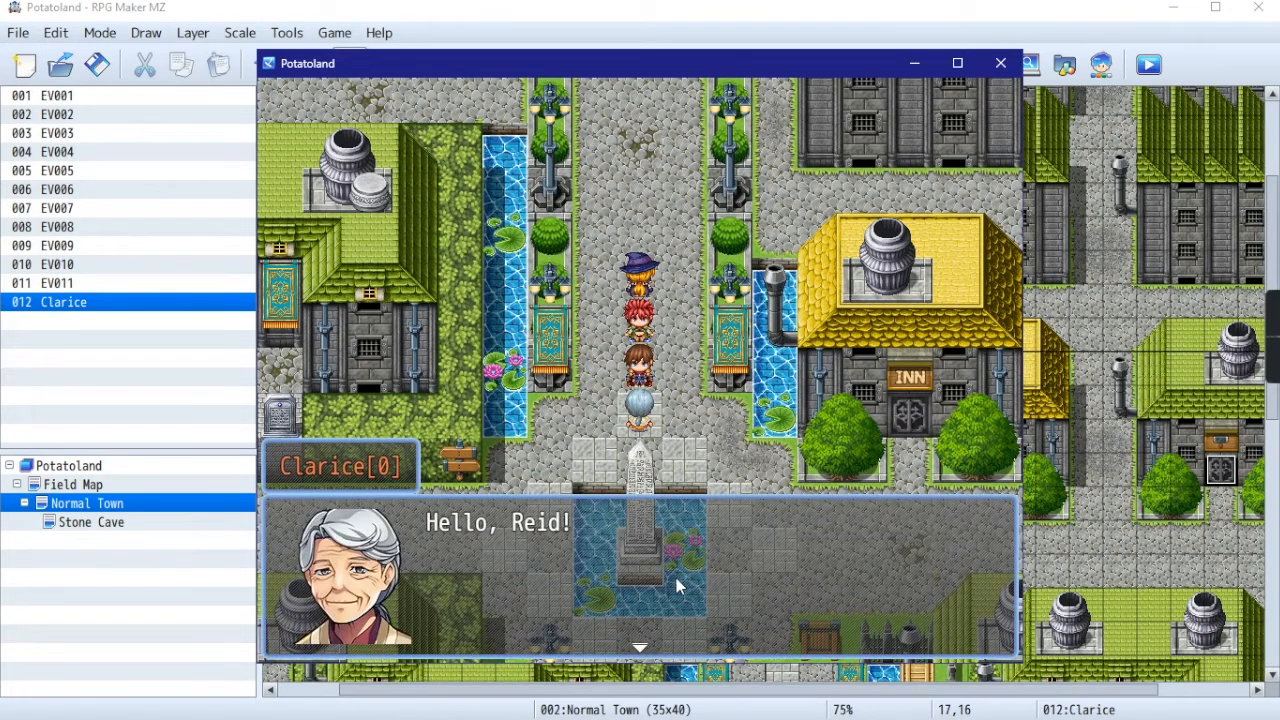
pyautogui.click(676, 578)
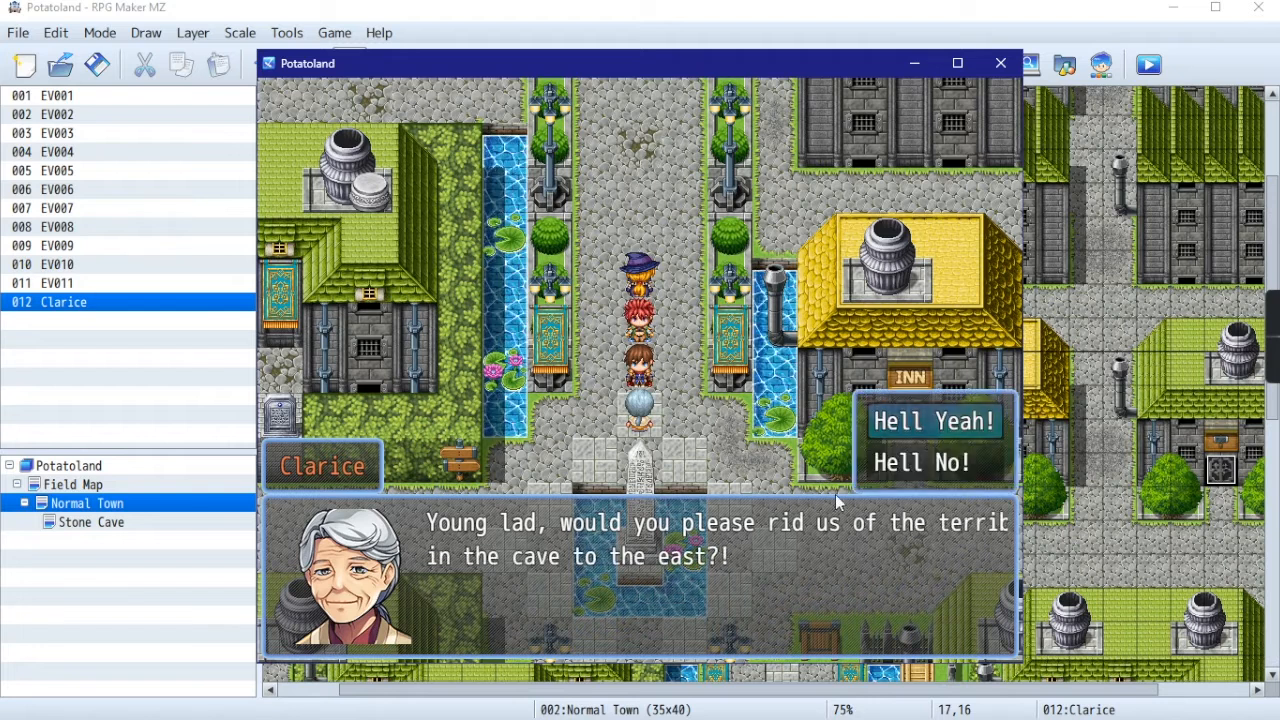
pyautogui.click(908, 422)
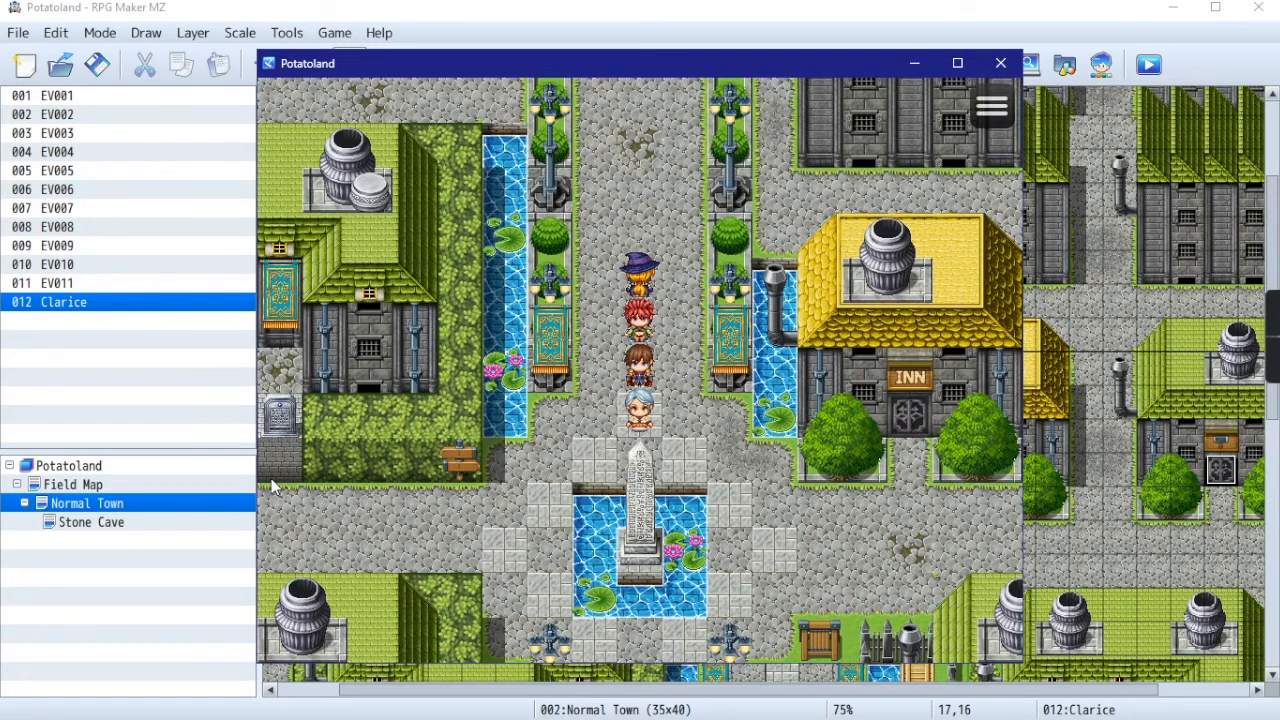
pyautogui.click(1003, 65)
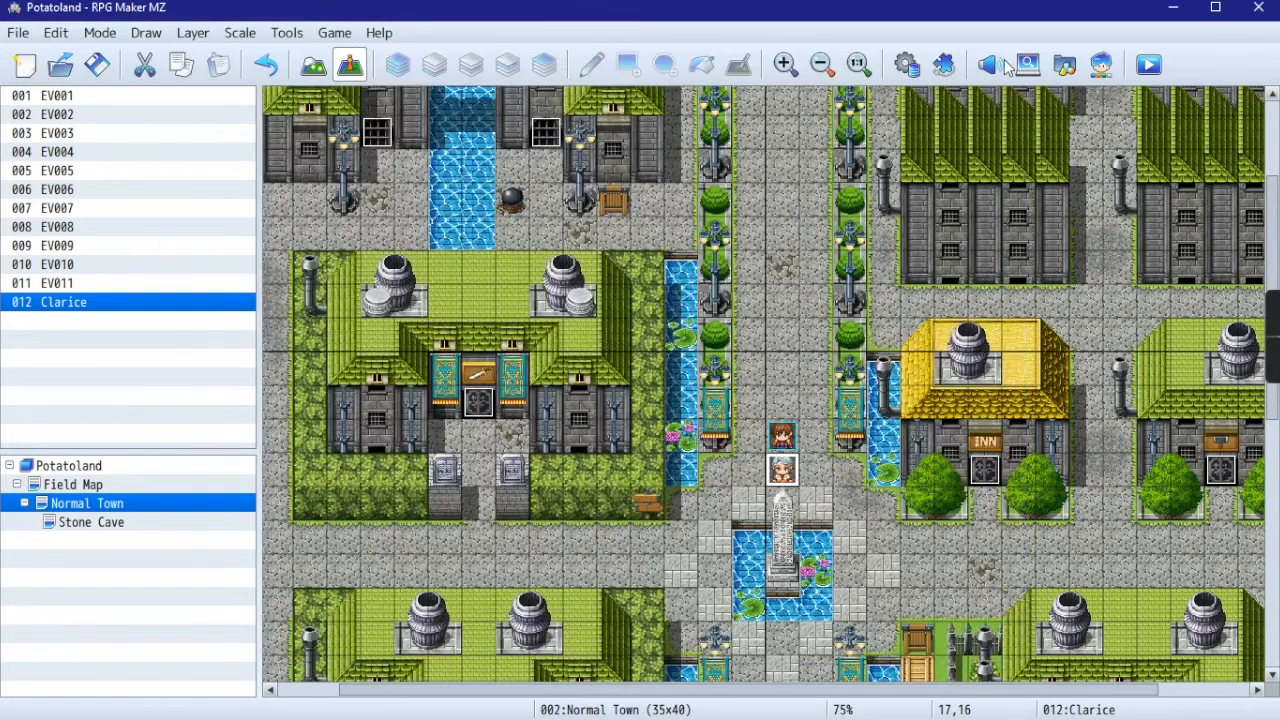
# Step: In the Clarice event's first message, correct the speaker name to \C[2]Clarice\C[0] and apply the change
pyautogui.rightClick(780, 478)
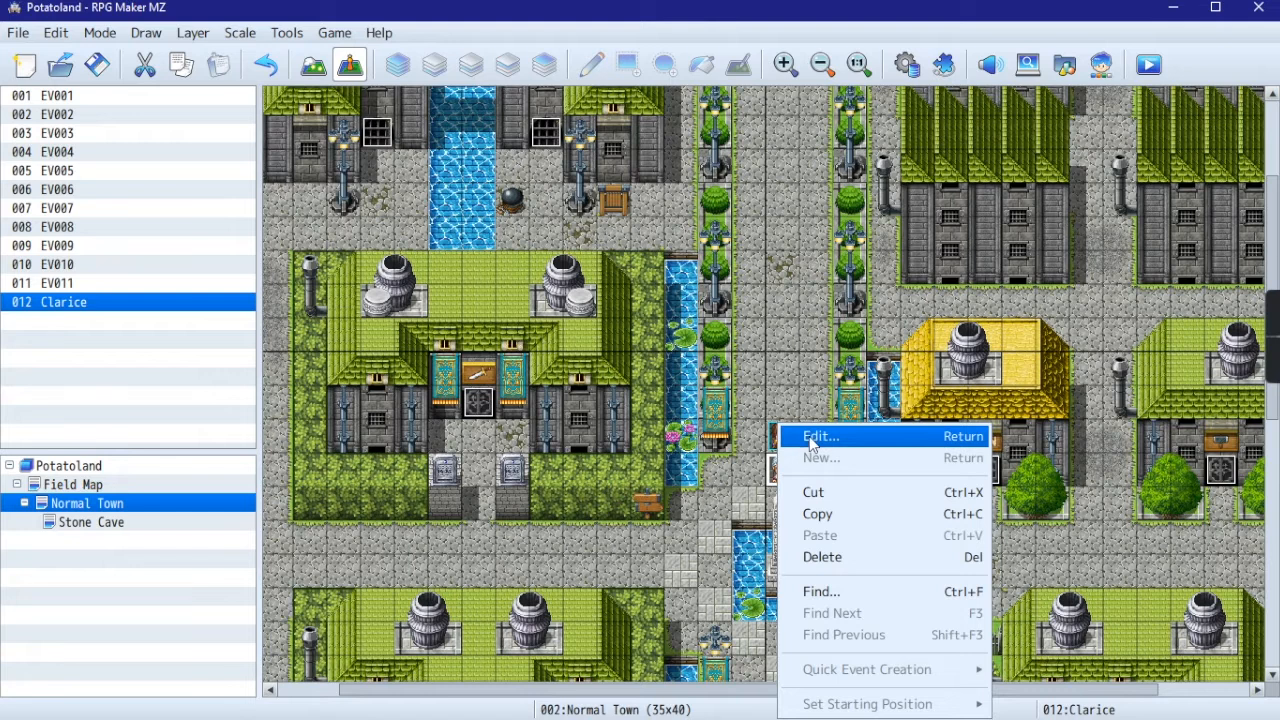
pyautogui.click(811, 438)
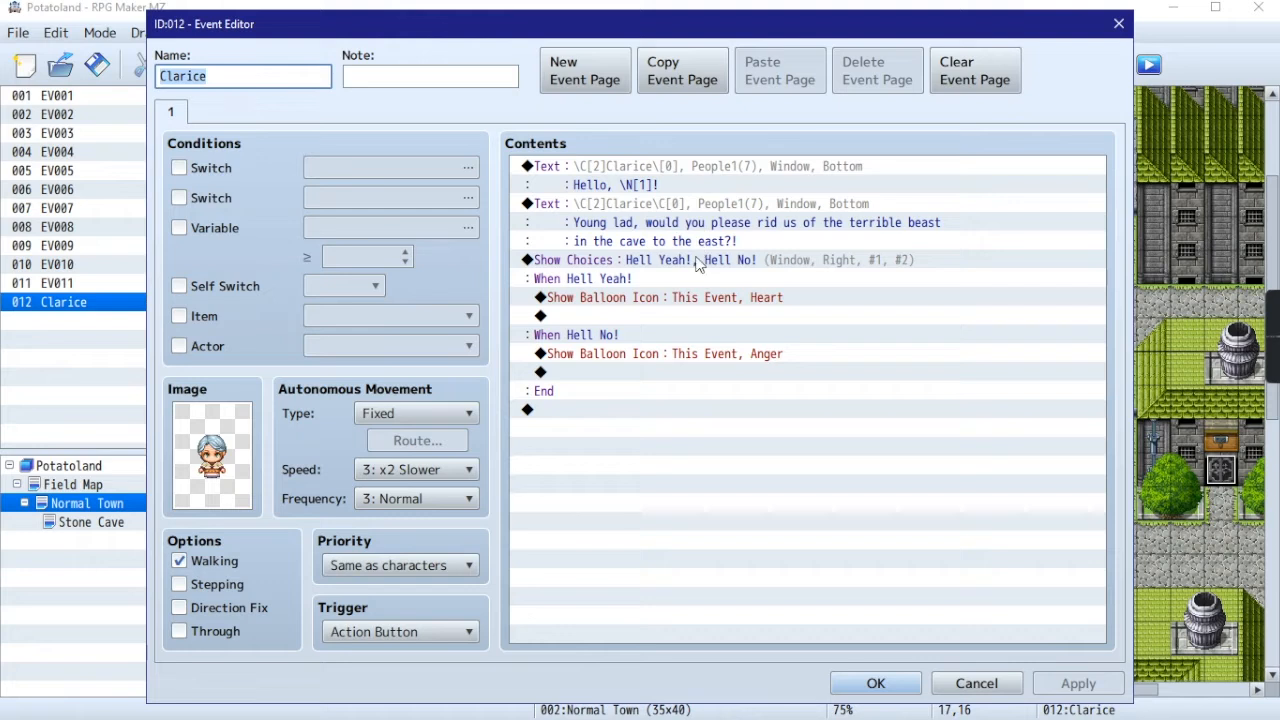
pyautogui.click(682, 177)
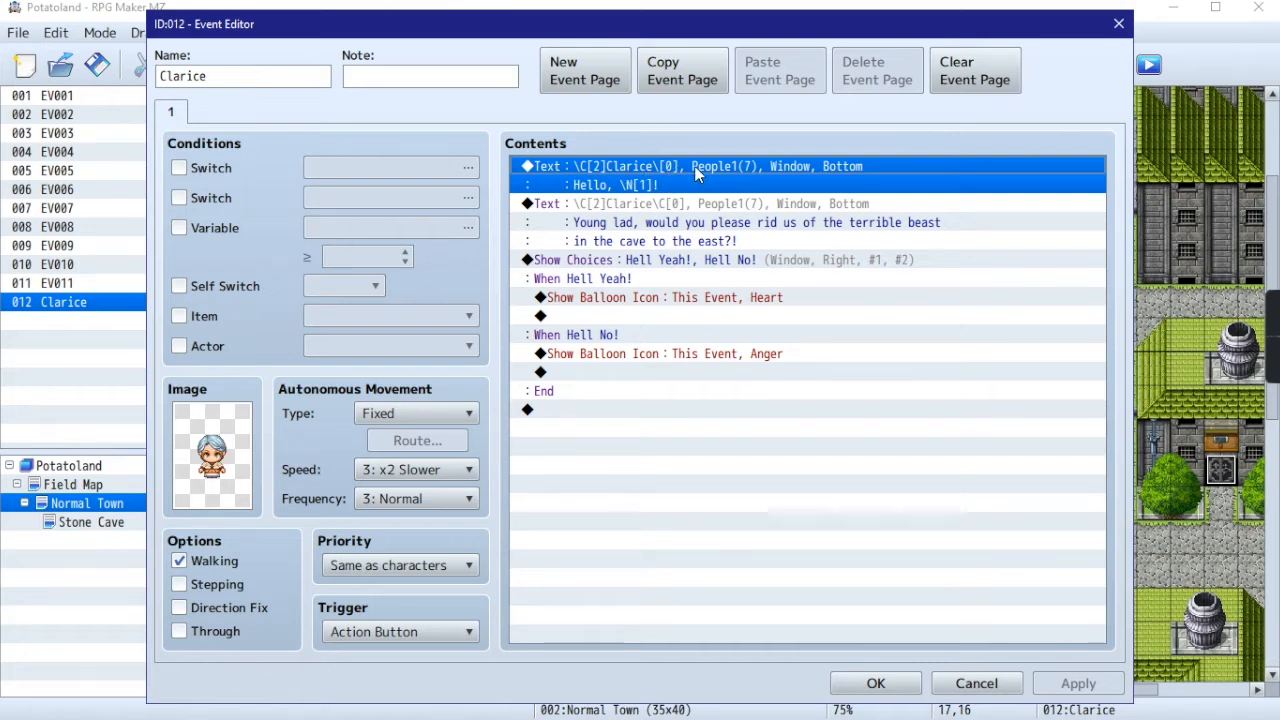
pyautogui.rightClick(696, 168)
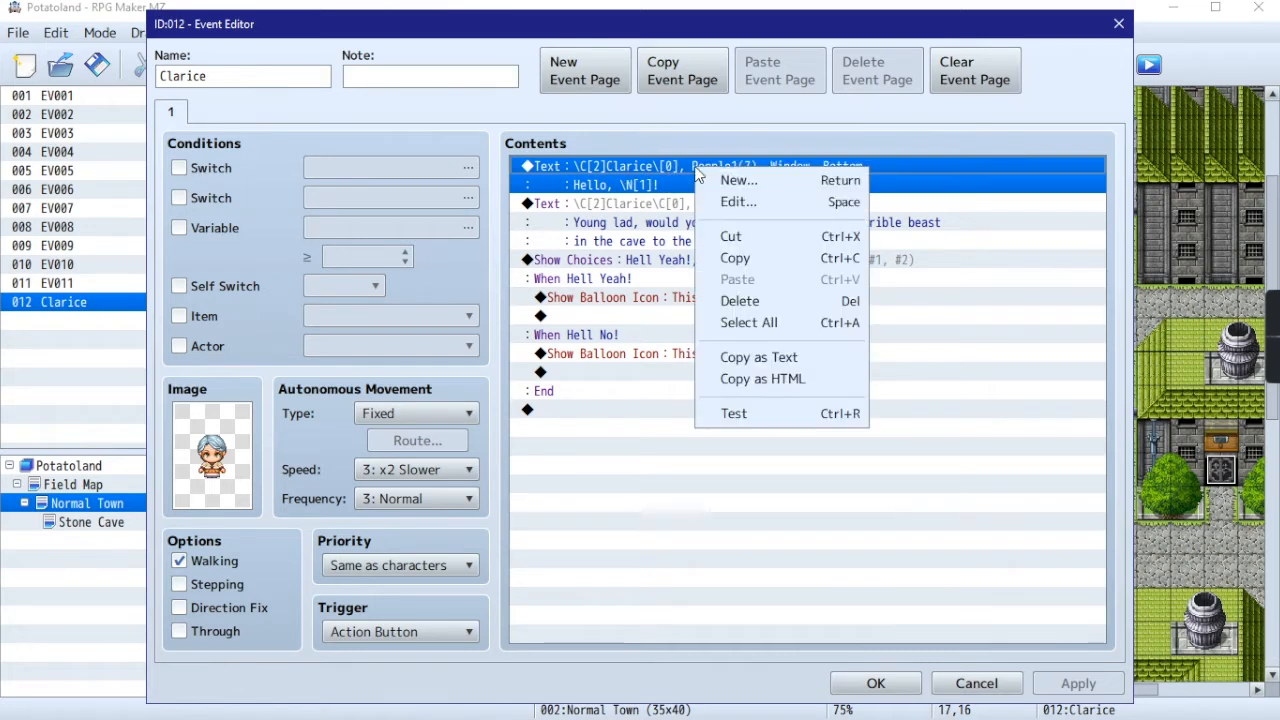
pyautogui.click(735, 204)
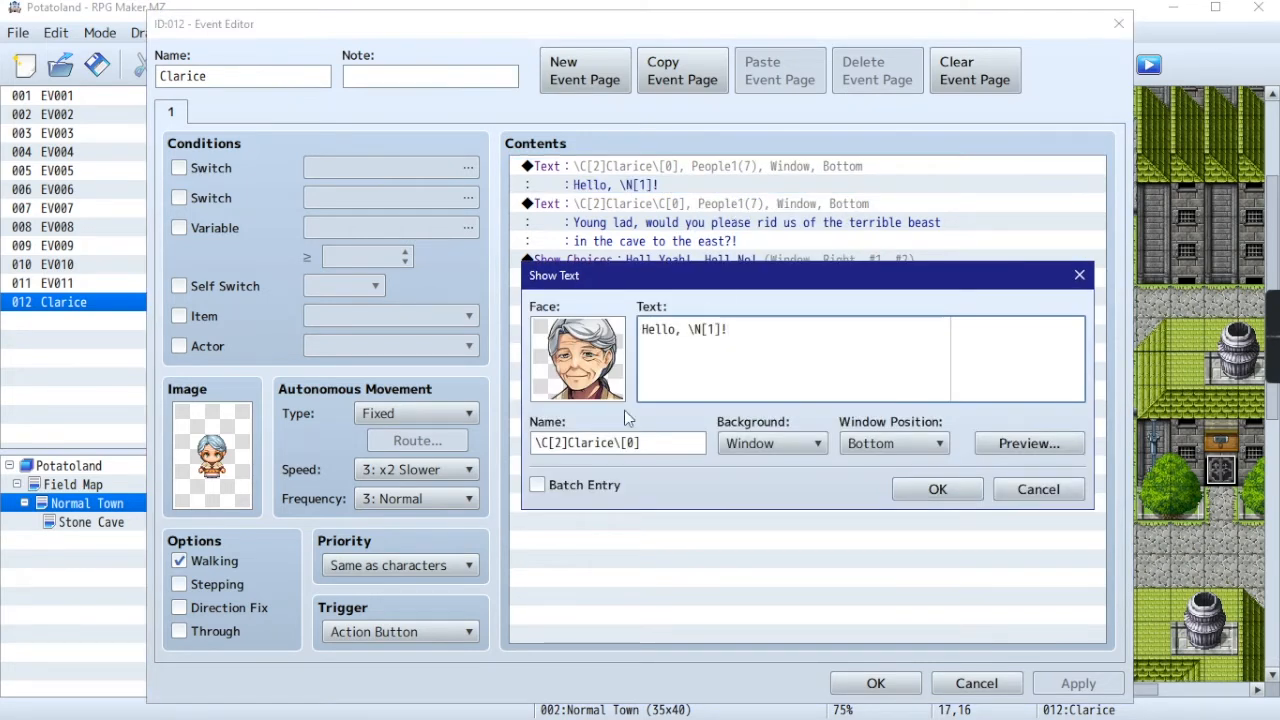
pyautogui.click(623, 443)
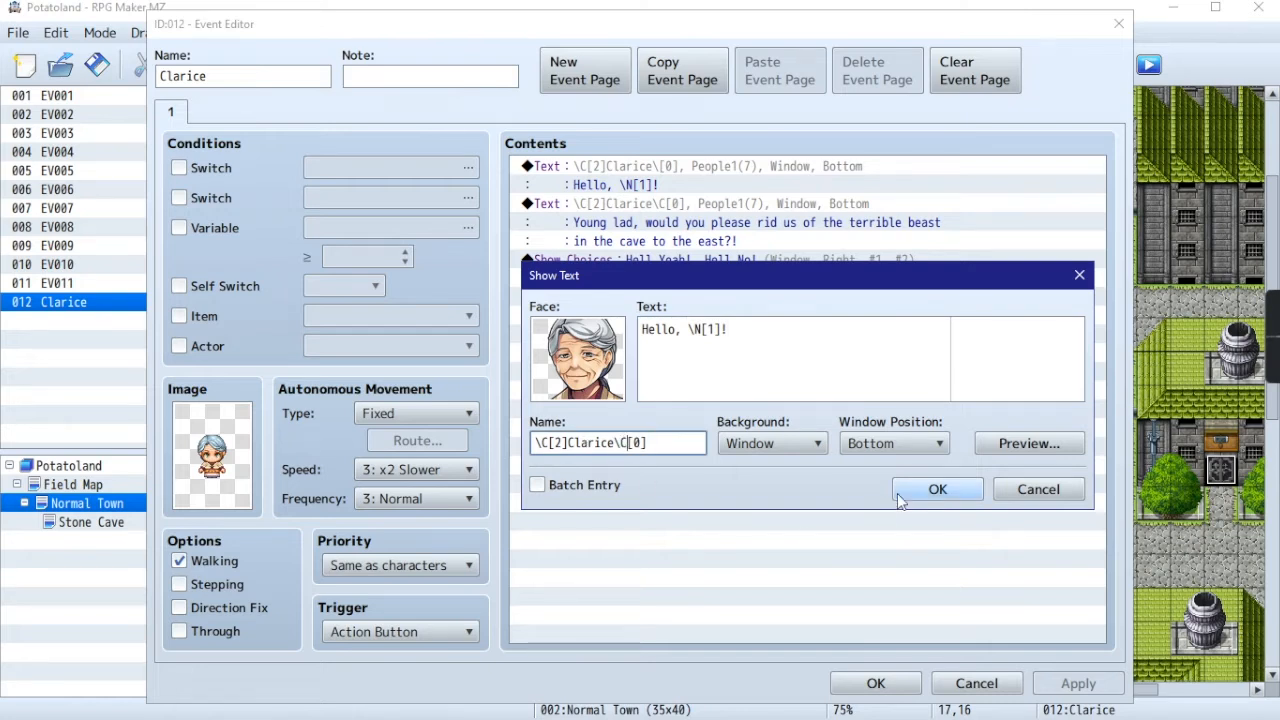
pyautogui.click(937, 490)
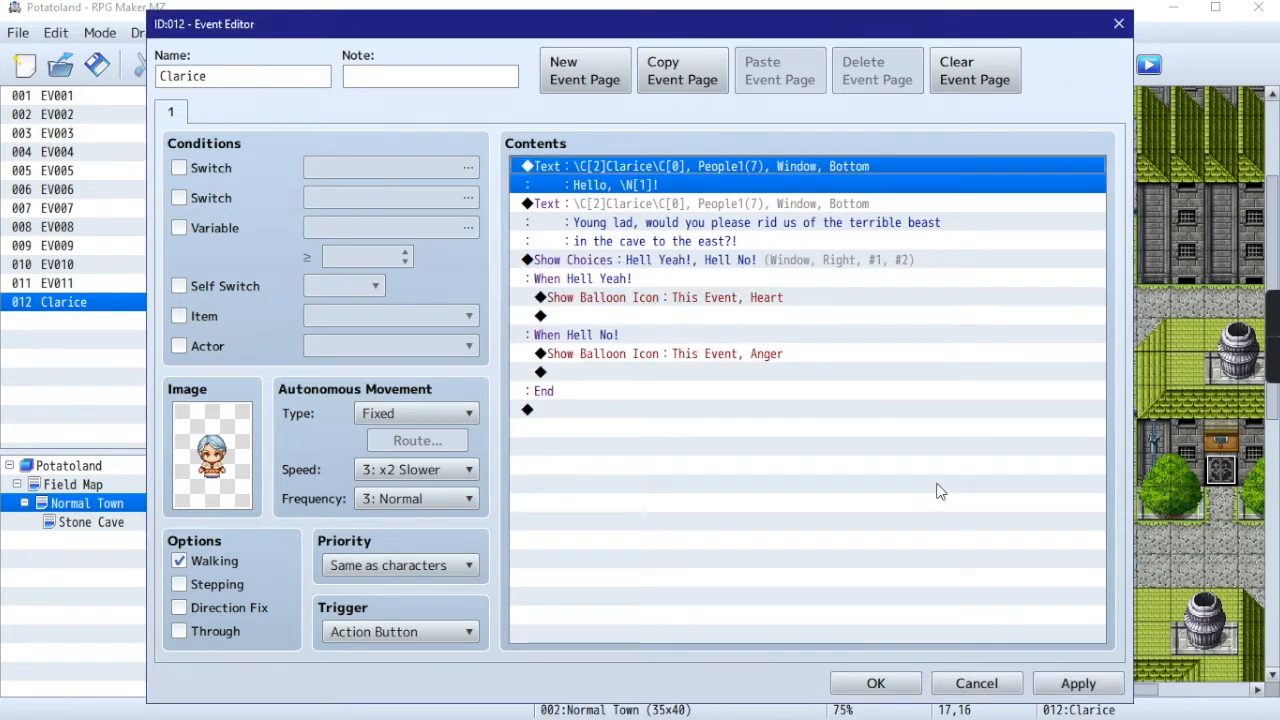
pyautogui.click(1072, 686)
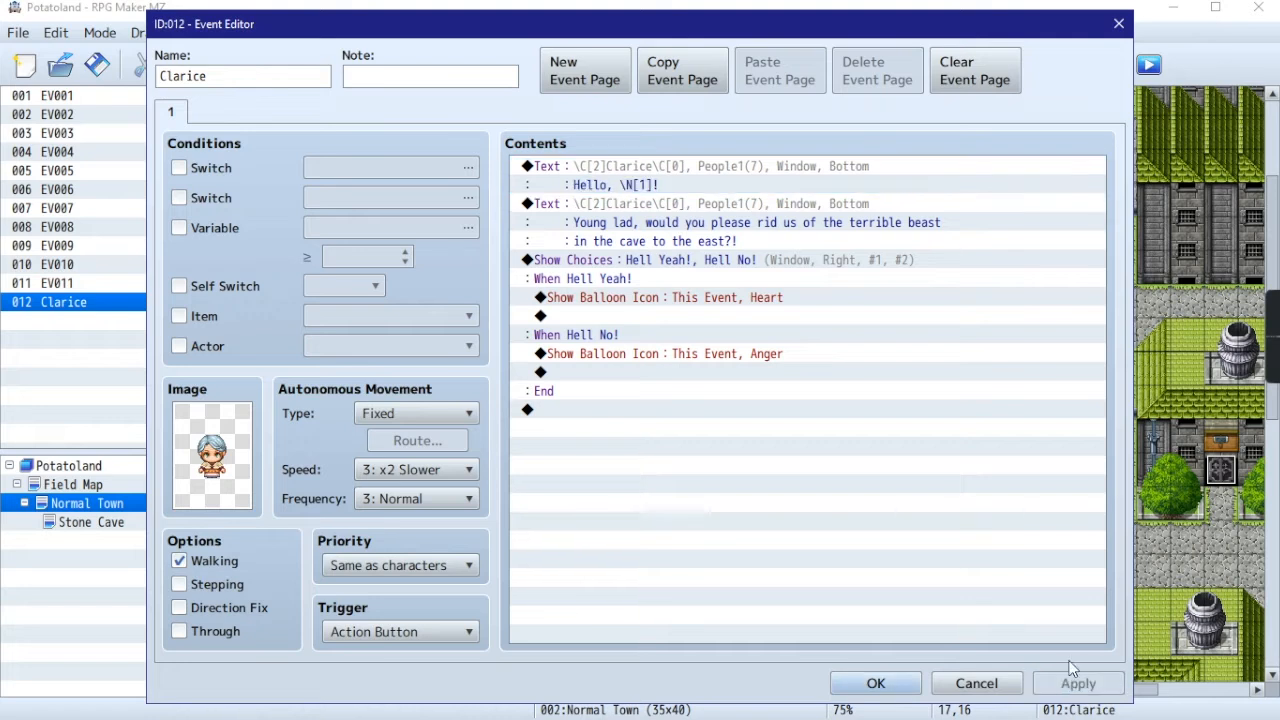
# Step: In Clarice's second message, break the first line after "rid us of the" so the second line reads "terrible beast in the cave to the east?!"
pyautogui.click(729, 260)
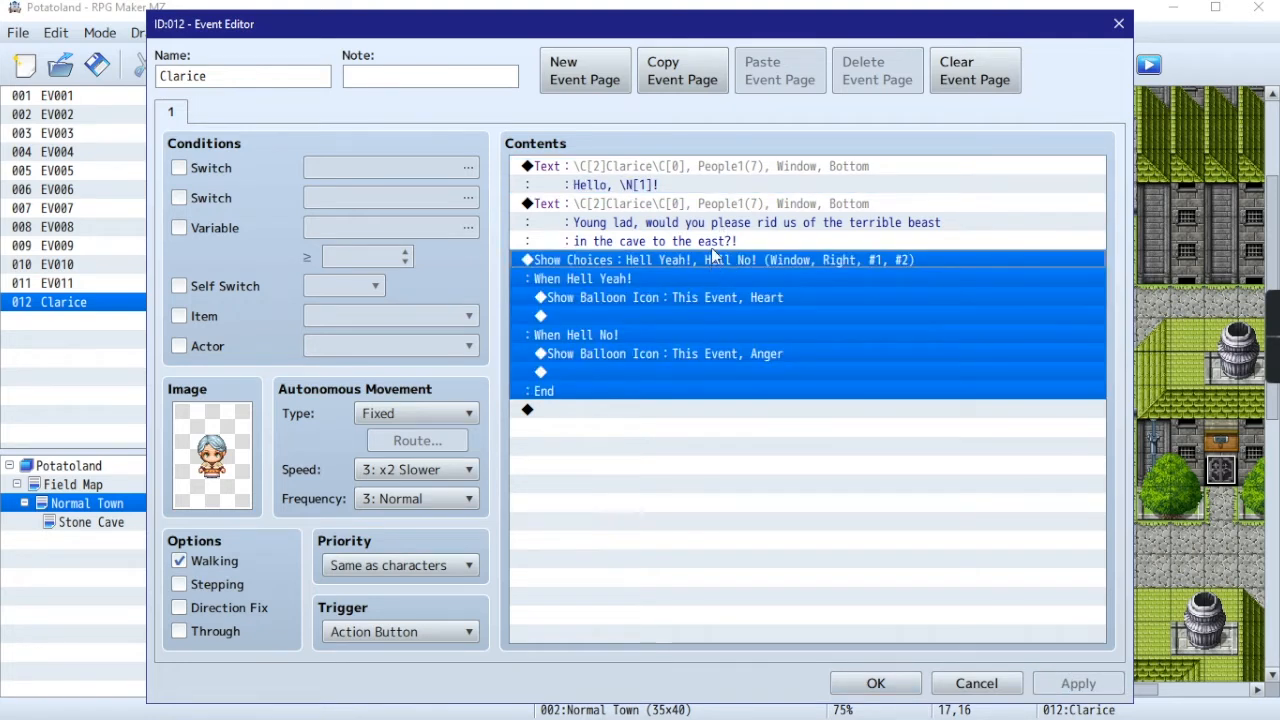
pyautogui.click(713, 226)
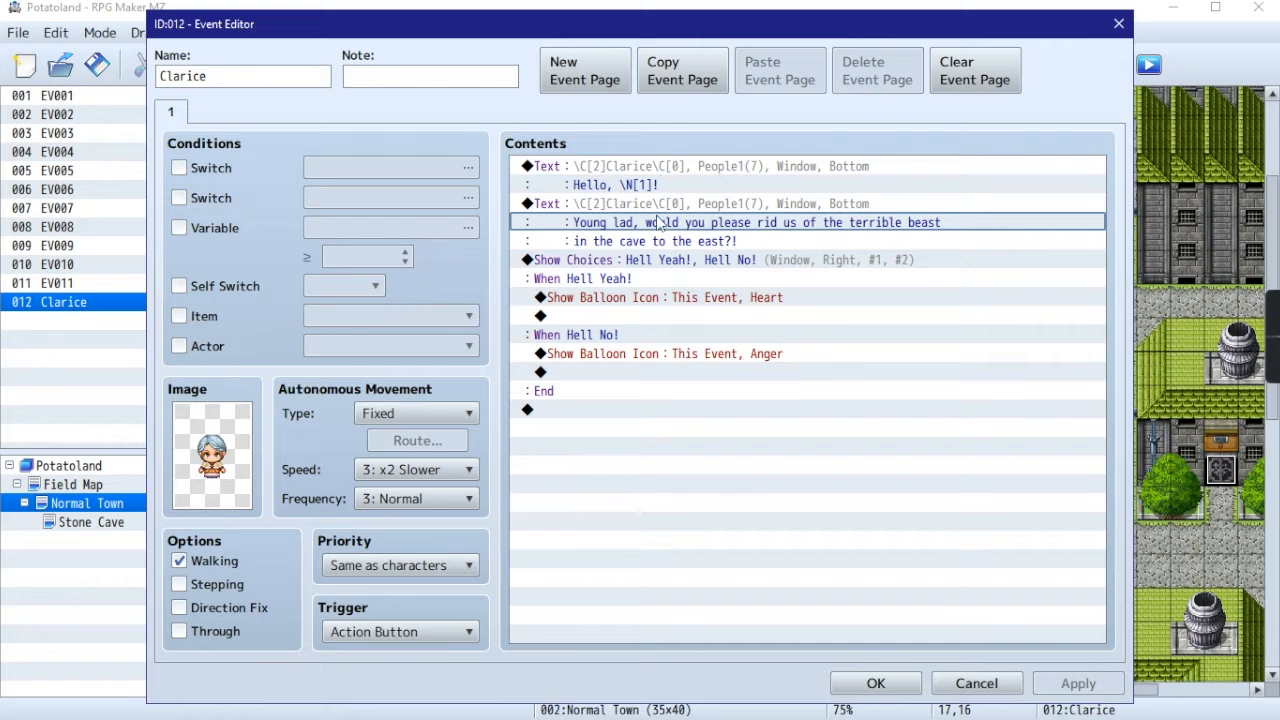
pyautogui.click(677, 204)
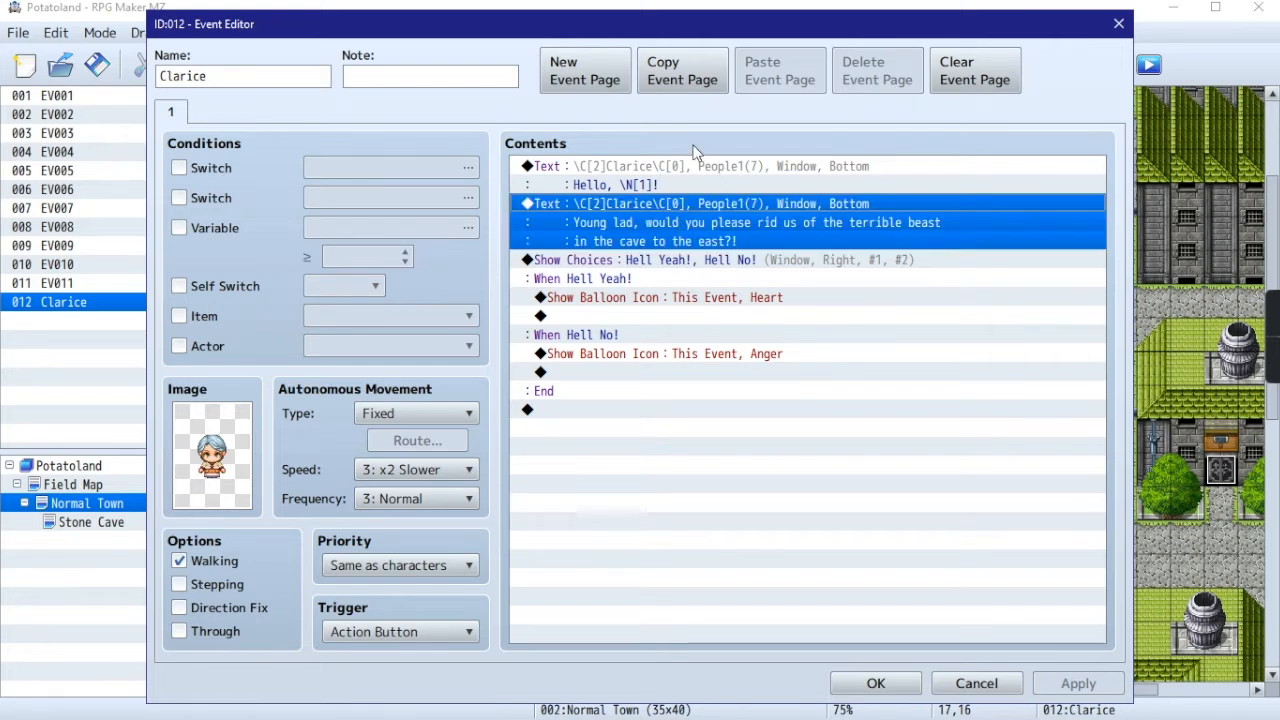
pyautogui.rightClick(628, 207)
pyautogui.click(582, 227)
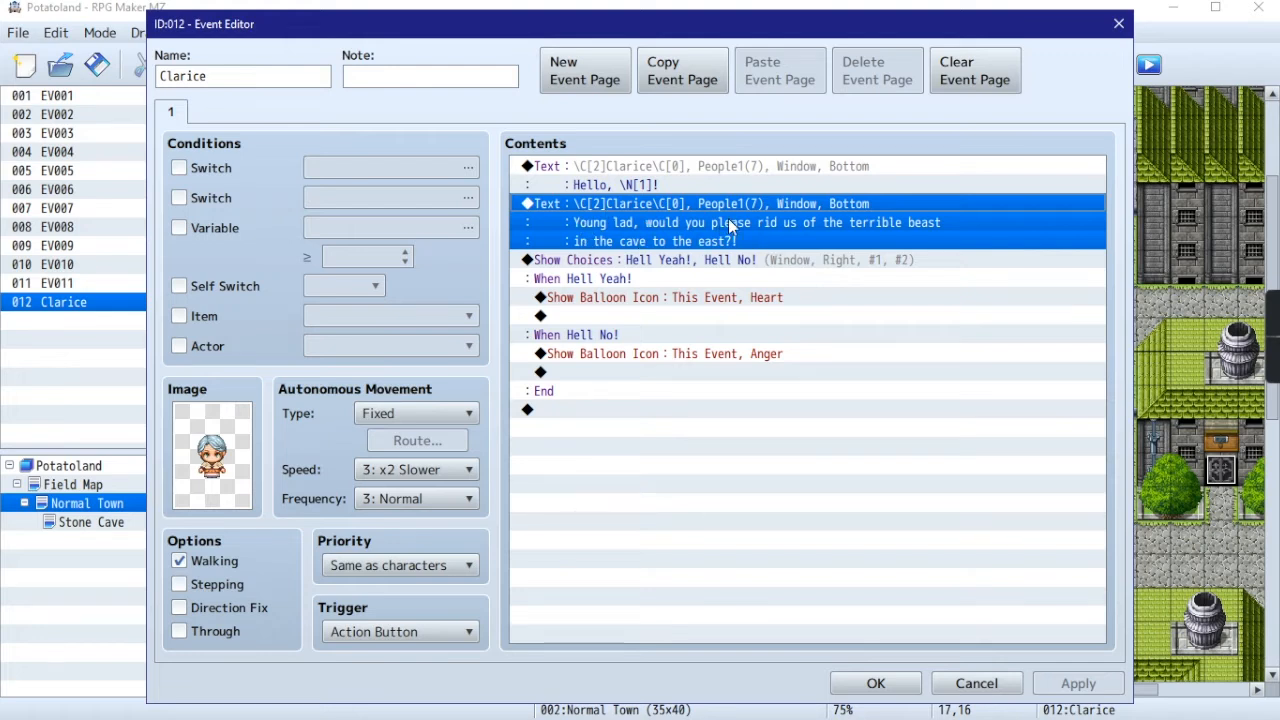
pyautogui.rightClick(762, 207)
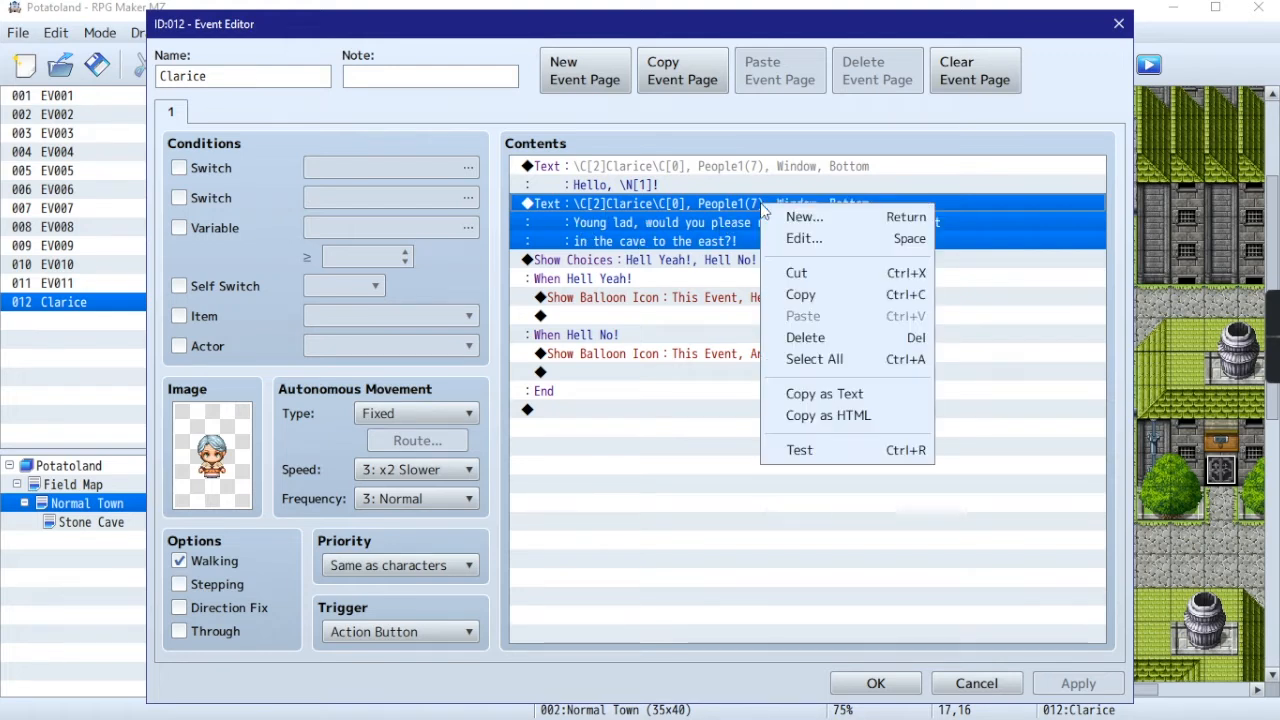
pyautogui.click(790, 240)
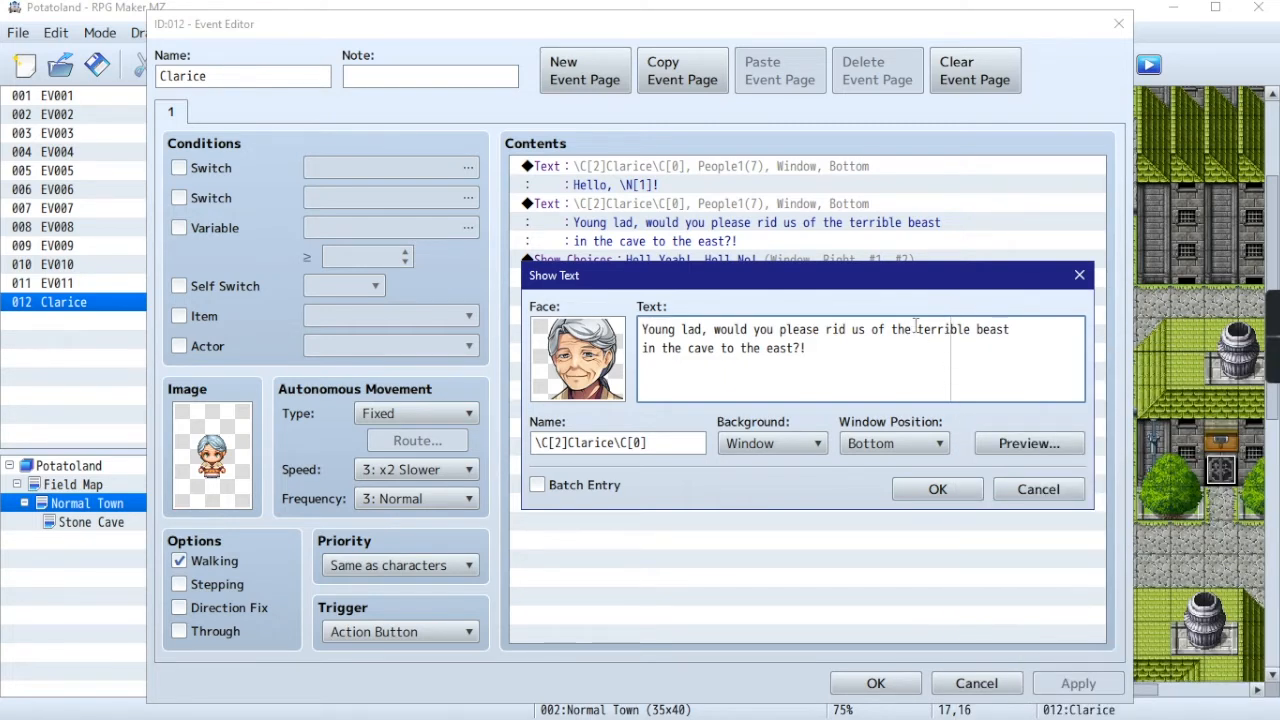
pyautogui.press('BackSpace')
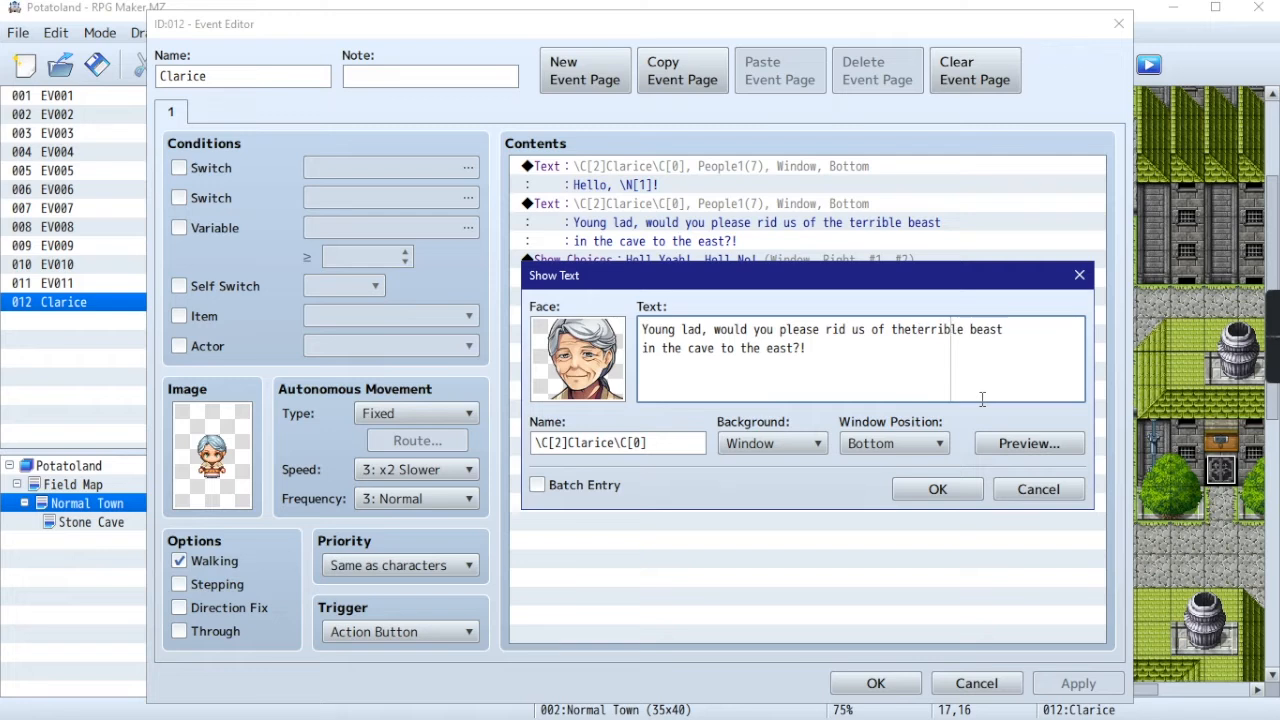
pyautogui.press('Return')
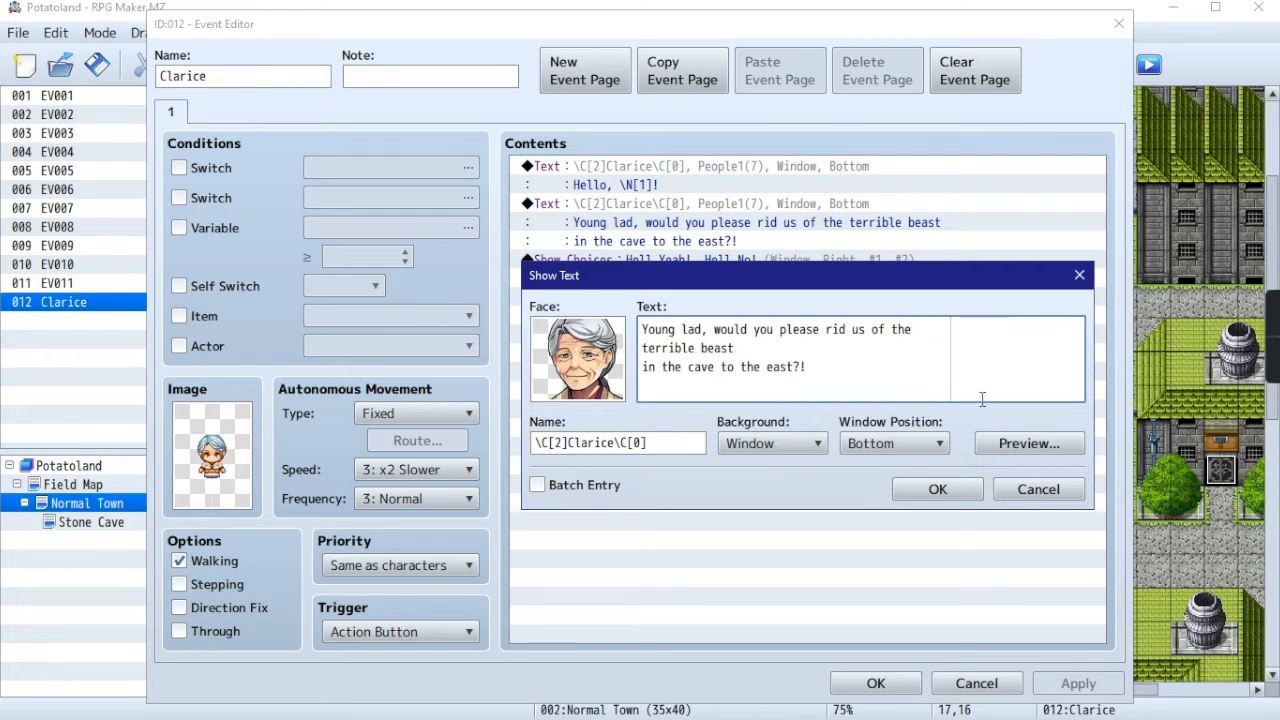
pyautogui.click(771, 356)
pyautogui.press('Delete')
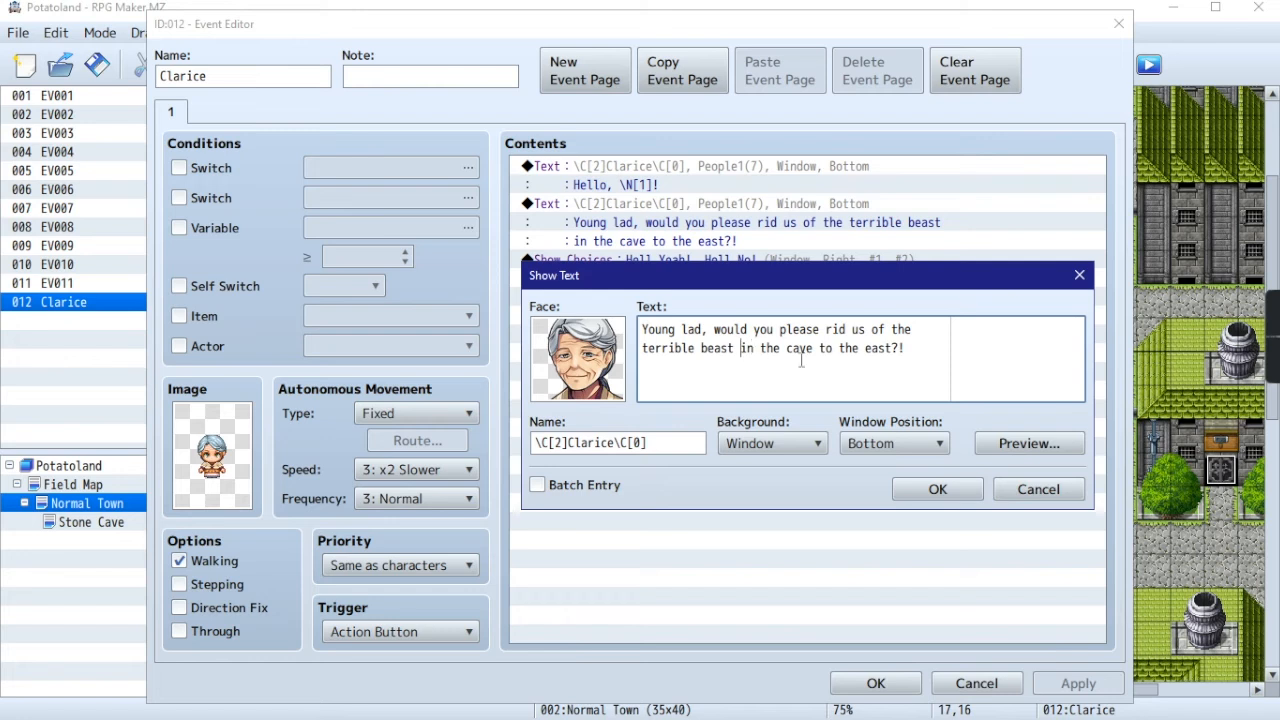
# Step: Capitalize "East" in Clarice's second message, then apply the changes and close the event
pyautogui.doubleClick(880, 348)
pyautogui.click(964, 358)
pyautogui.click(938, 488)
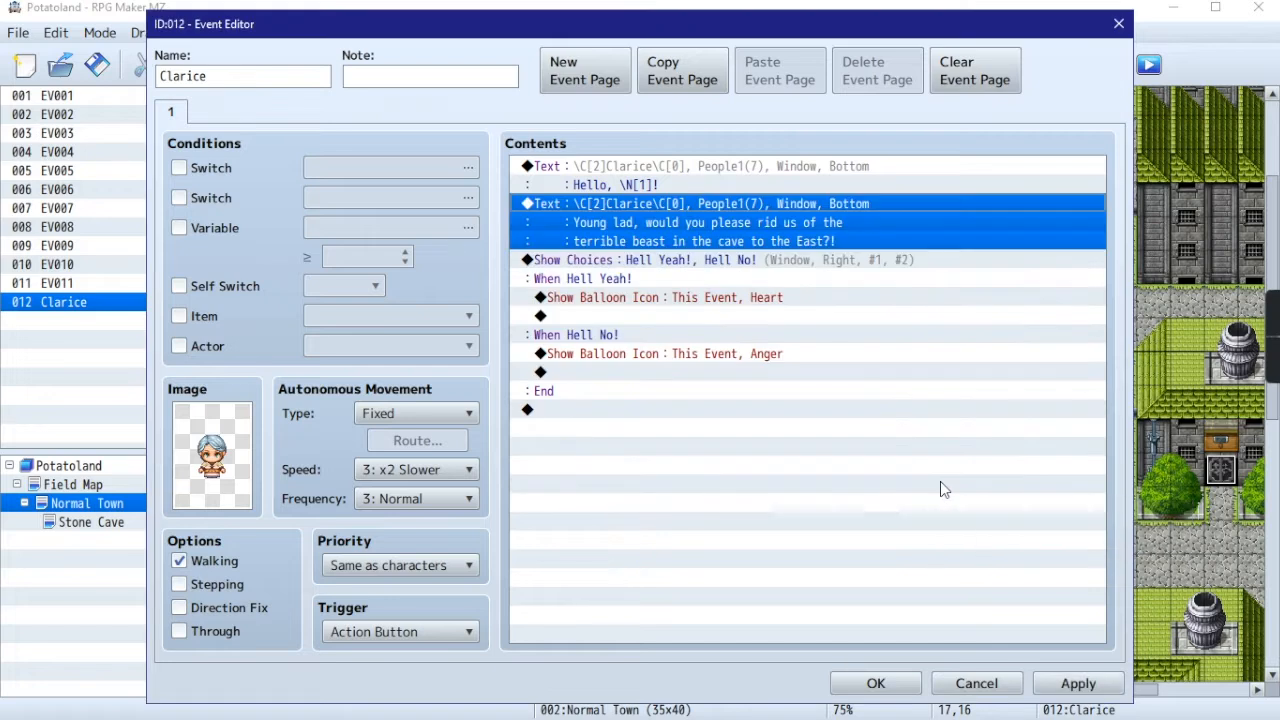
pyautogui.click(1070, 685)
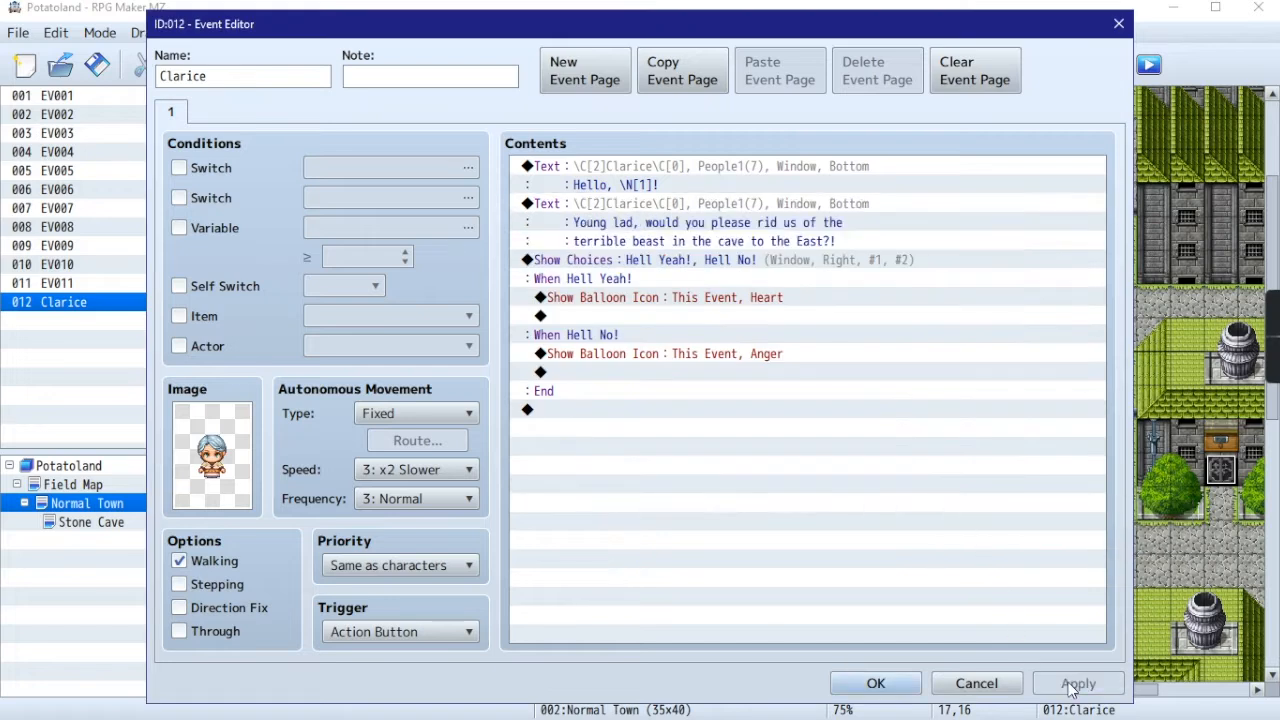
pyautogui.click(878, 680)
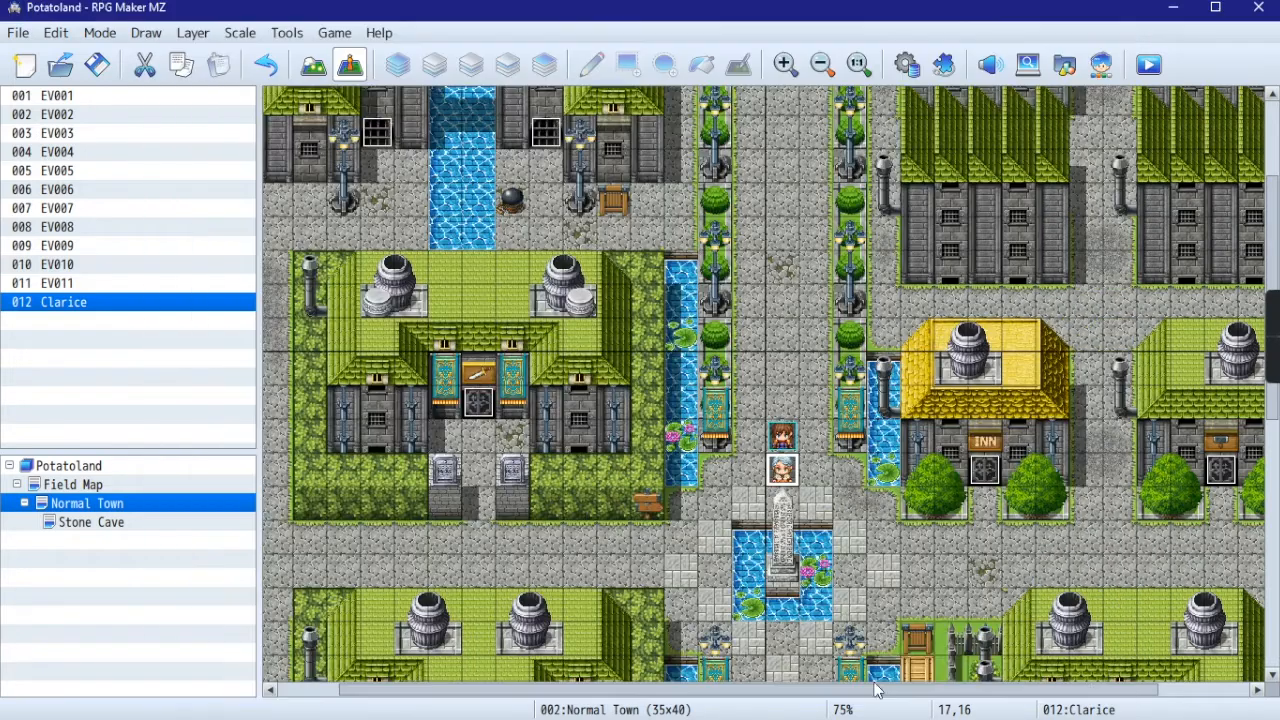
# Step: Start a playtest, saving the game changes, and continue from the saved game
pyautogui.click(1148, 65)
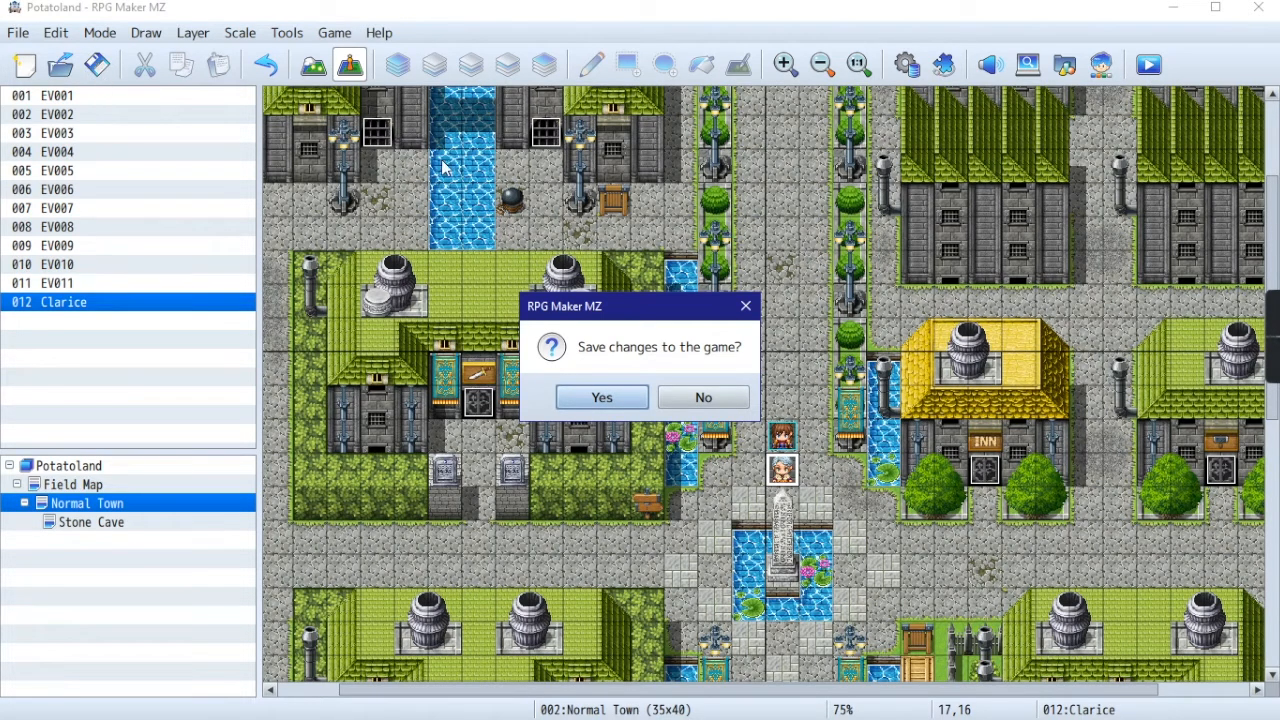
pyautogui.click(606, 396)
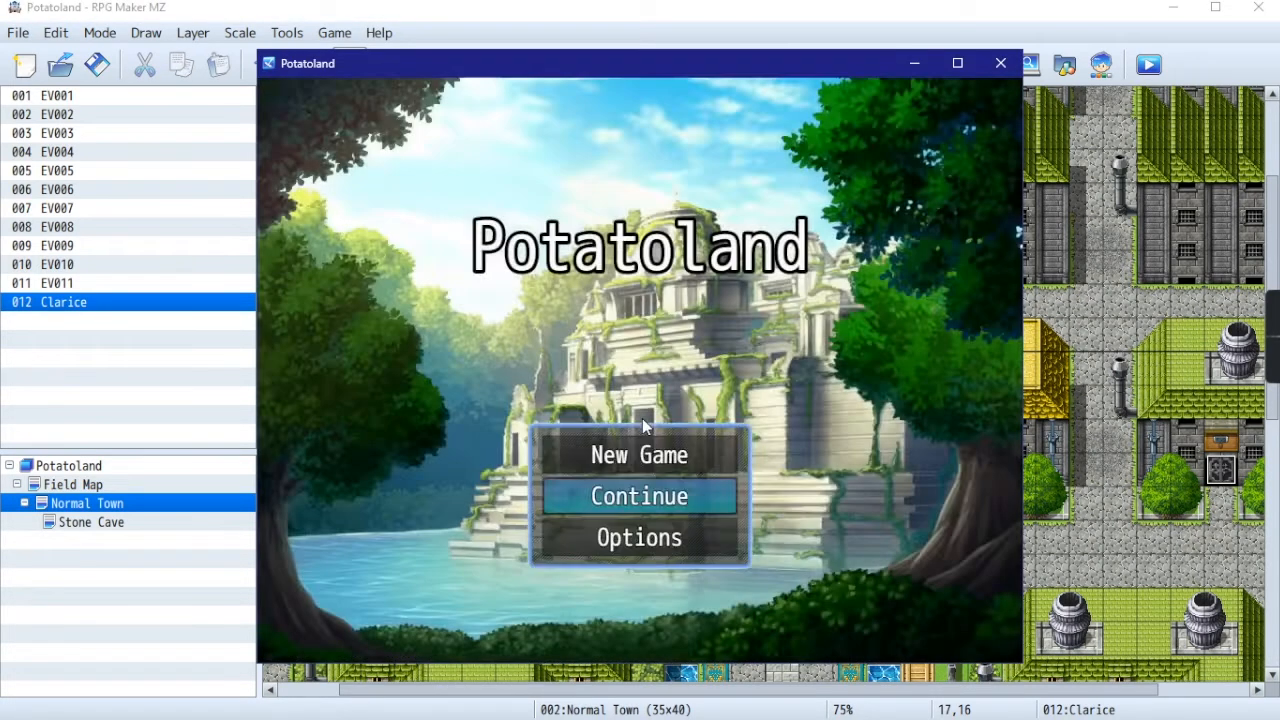
pyautogui.click(617, 494)
pyautogui.click(731, 252)
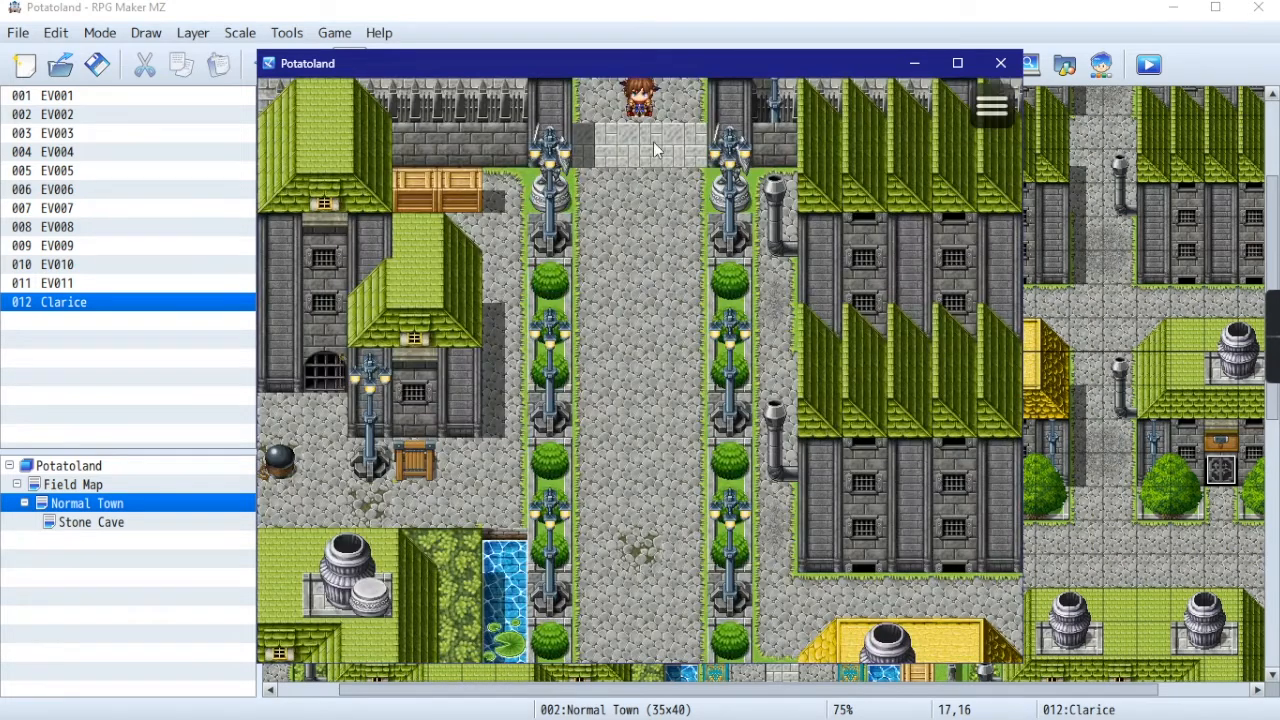
# Step: In the playtest, walk the party out through the town's north gate and re-enter the town from the field map
pyautogui.click(635, 221)
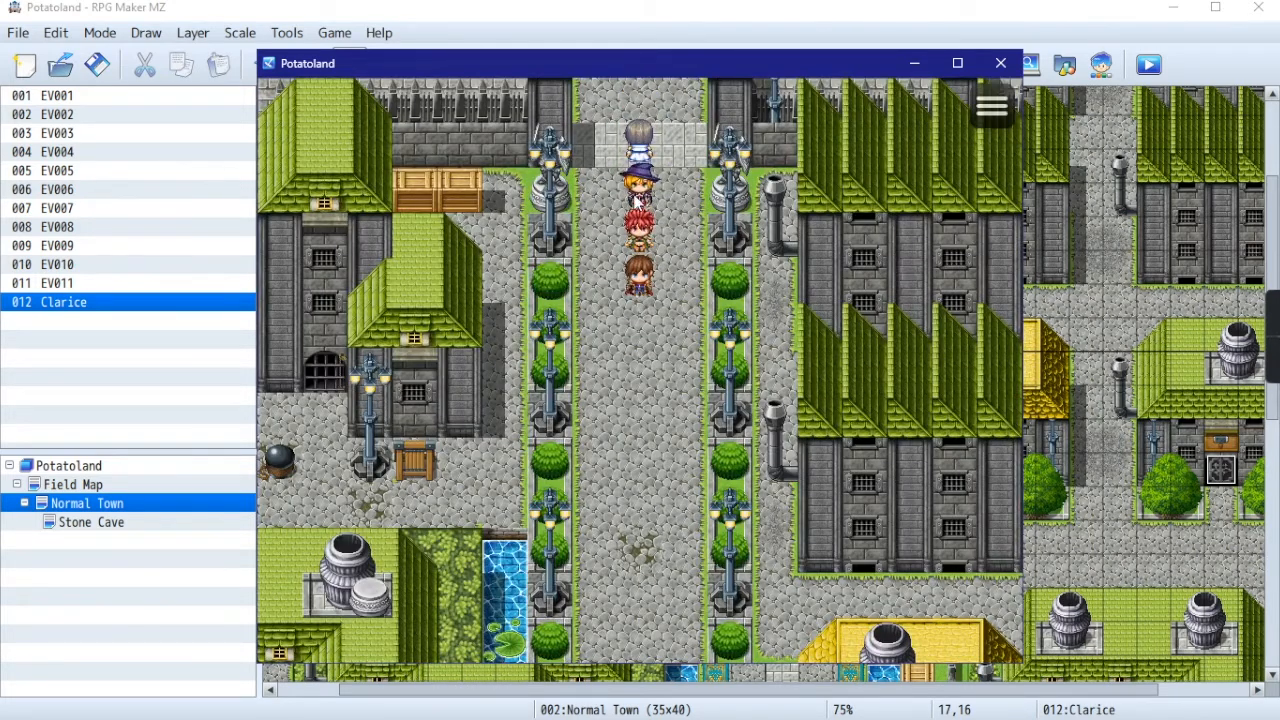
pyautogui.click(640, 100)
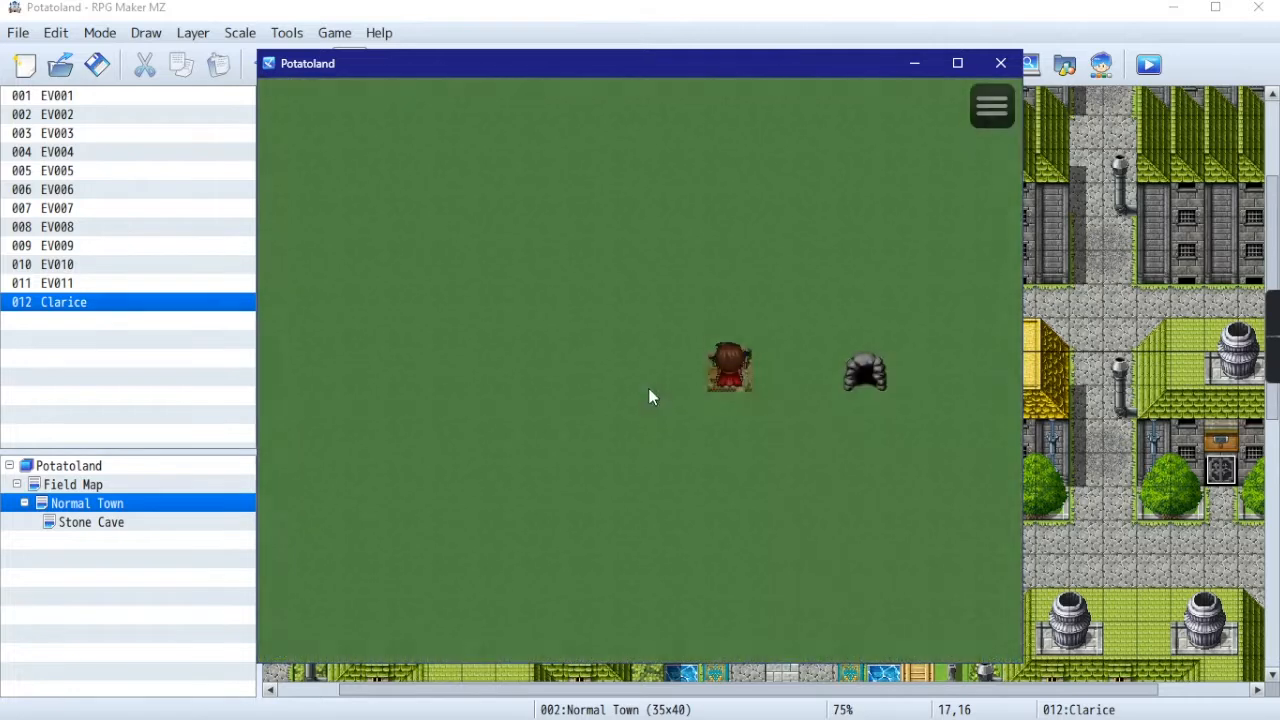
pyautogui.click(718, 325)
pyautogui.click(732, 379)
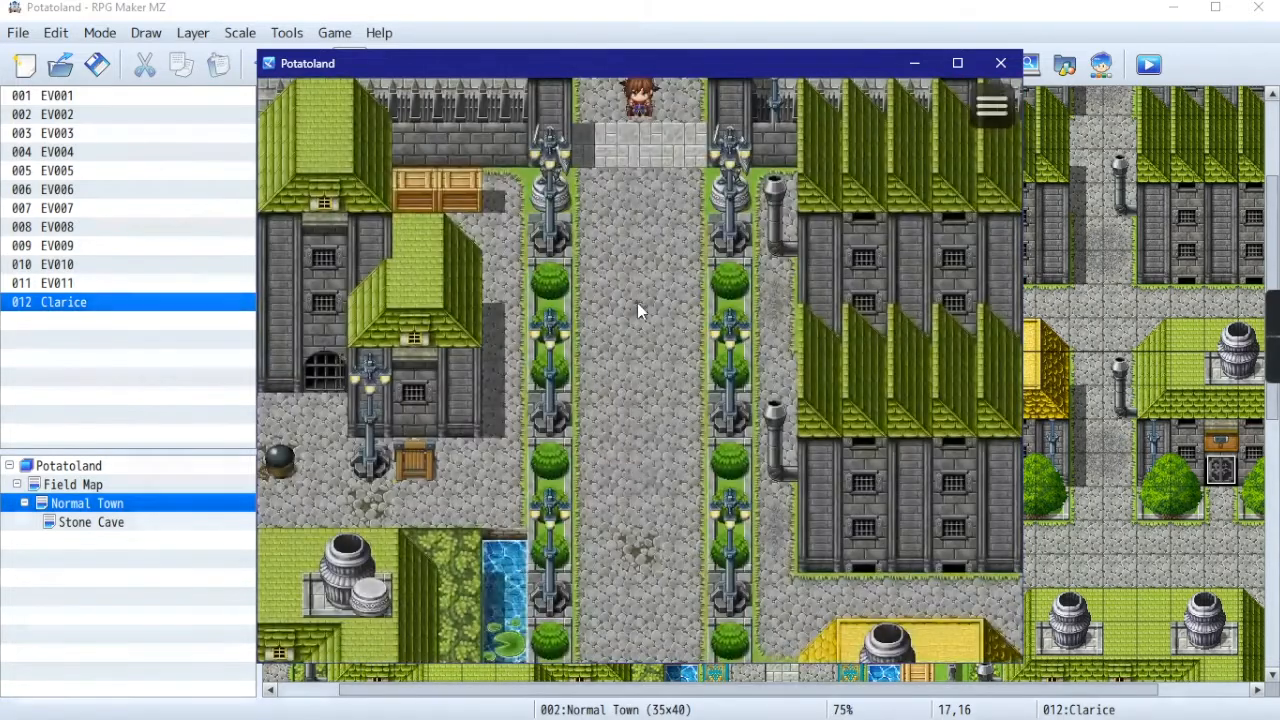
# Step: Walk down to Clarice and test her dialogue from her north and south sides, answering "Hell Yeah!"
pyautogui.moveTo(637, 460); pyautogui.dragTo(669, 453)
pyautogui.click(645, 442)
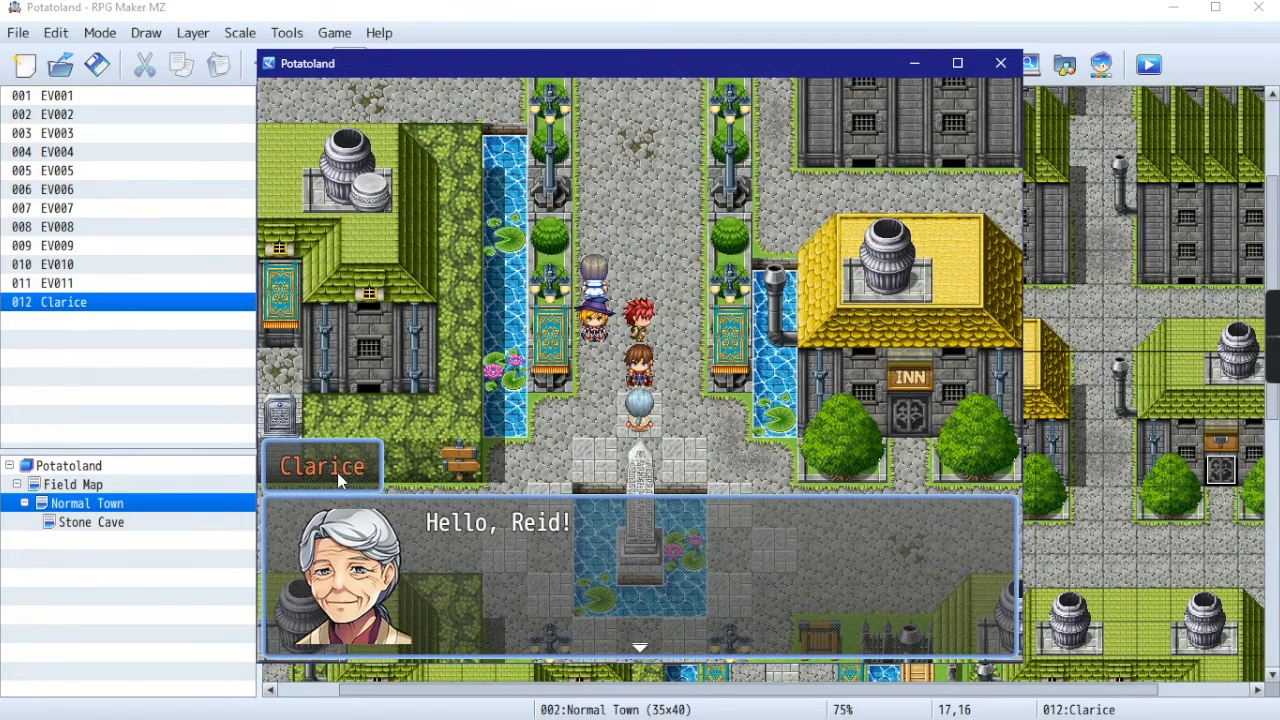
pyautogui.click(600, 556)
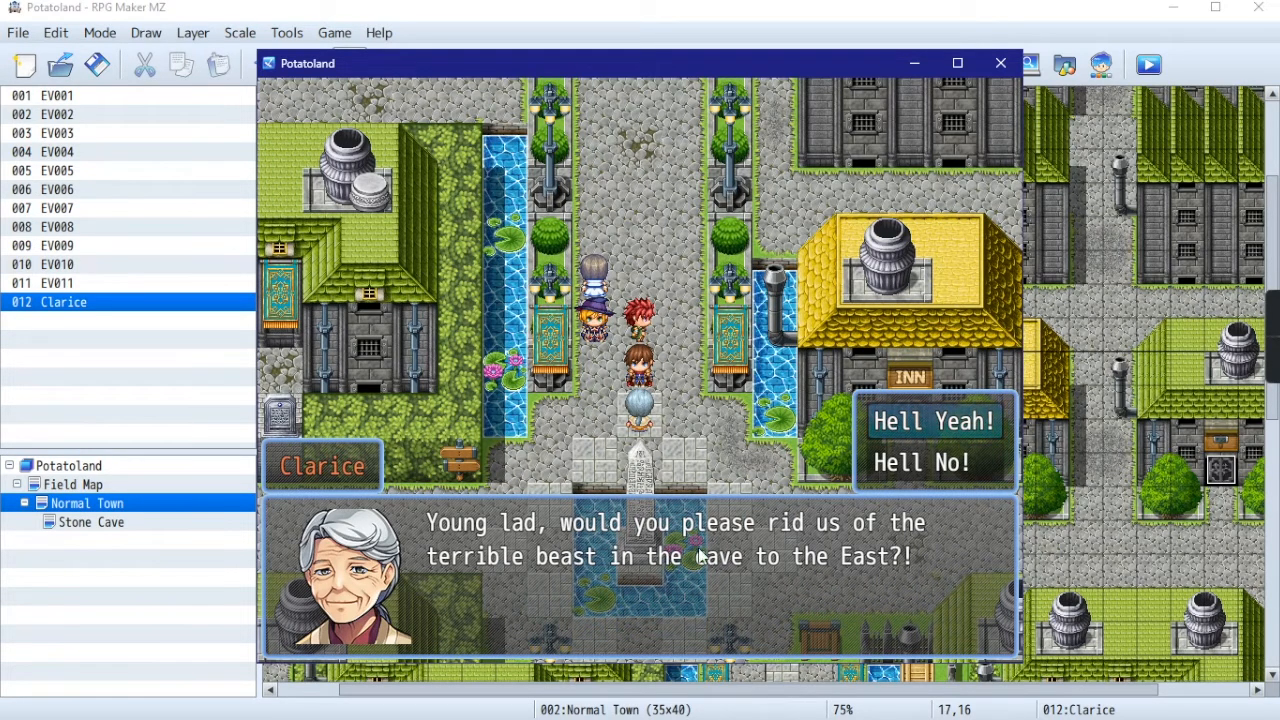
pyautogui.click(920, 437)
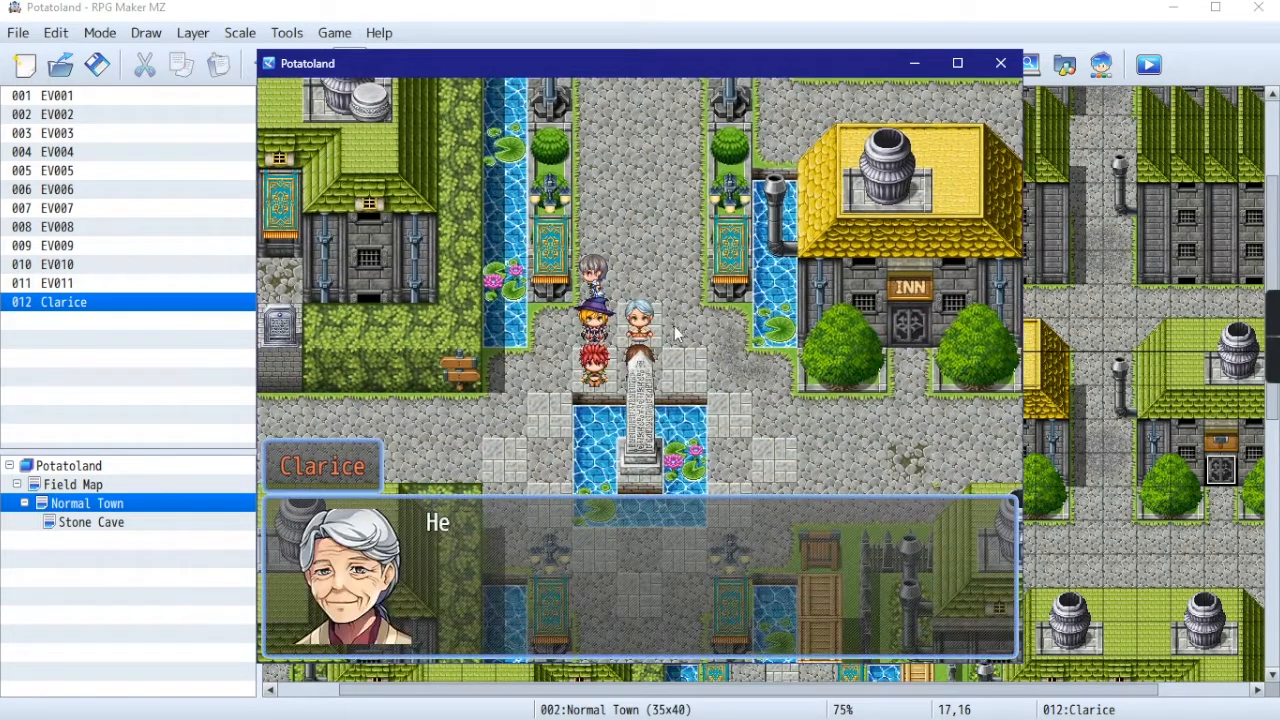
pyautogui.click(708, 614)
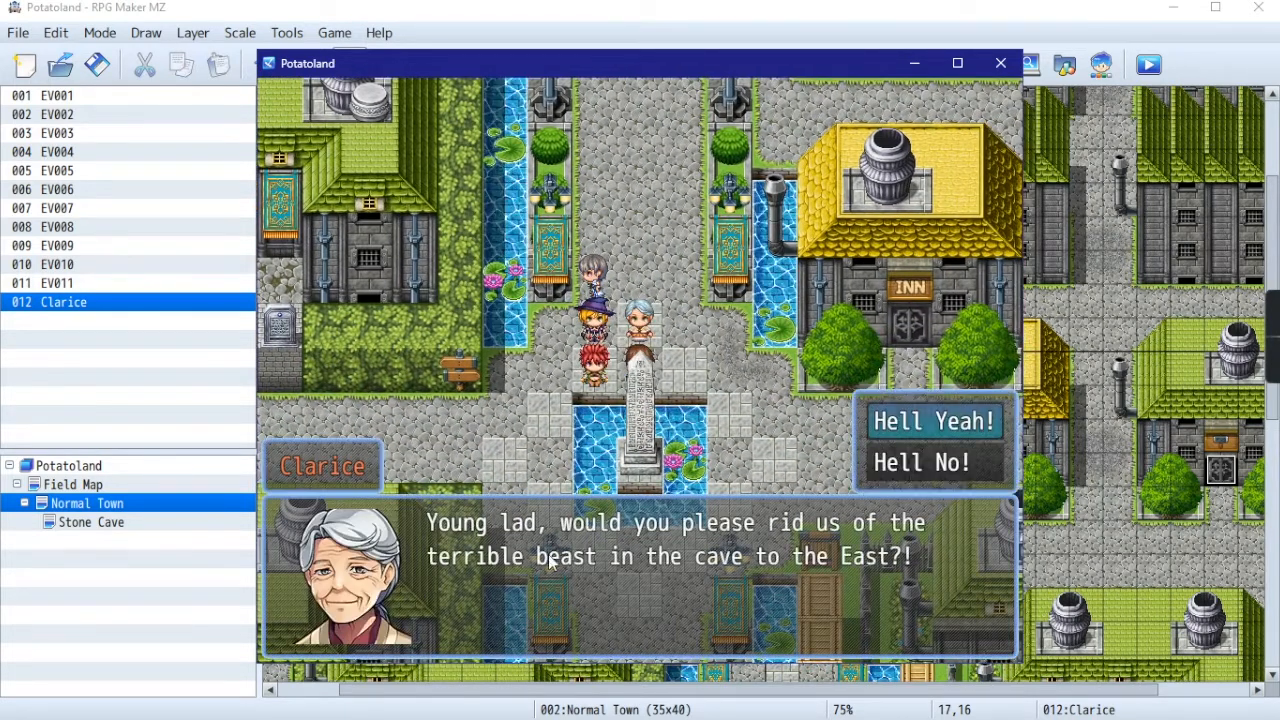
pyautogui.click(904, 430)
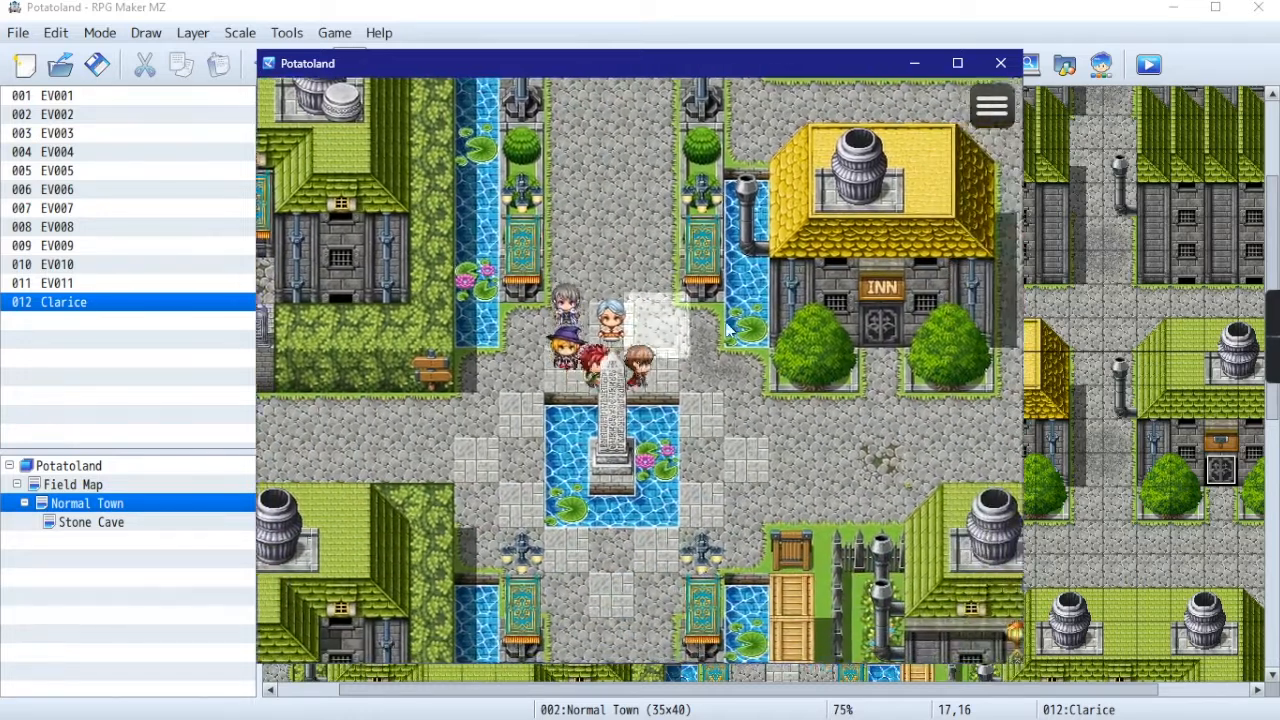
# Step: Return to Clarice's north side, test her dialogue again with the answer "Hell No!", and close the playtest
pyautogui.click(617, 275)
pyautogui.click(681, 420)
pyautogui.click(606, 450)
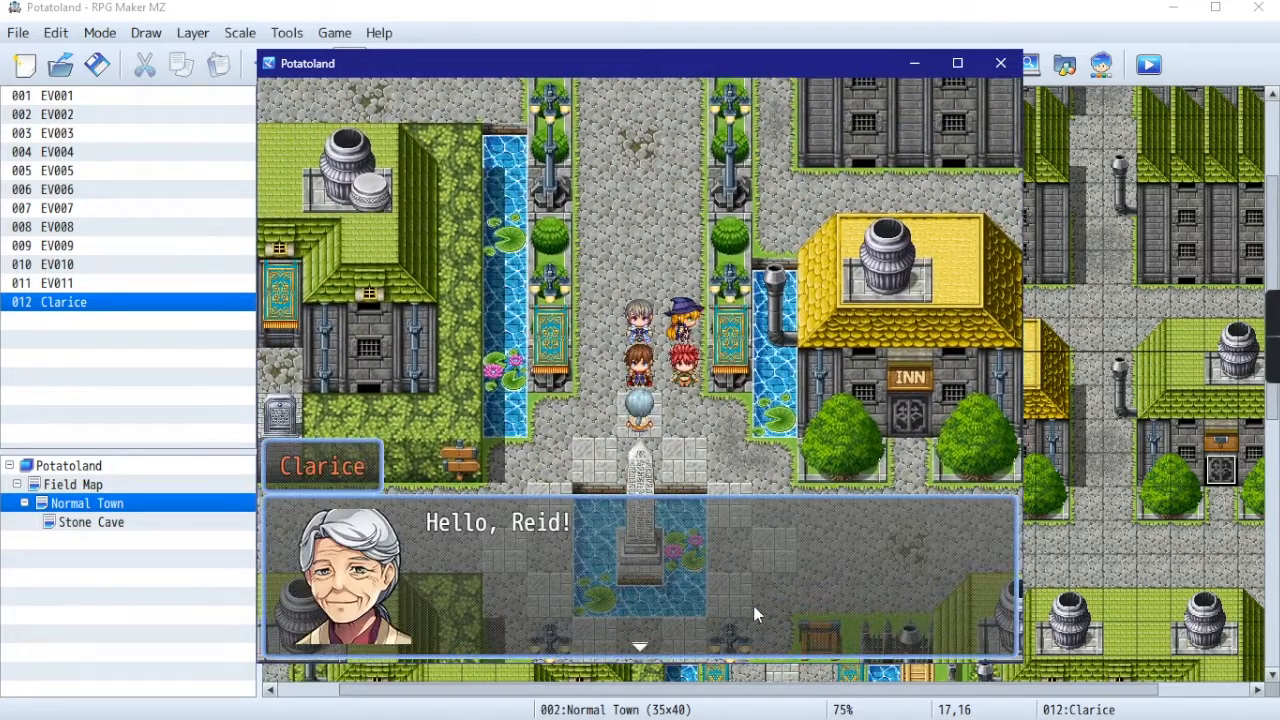
pyautogui.click(753, 605)
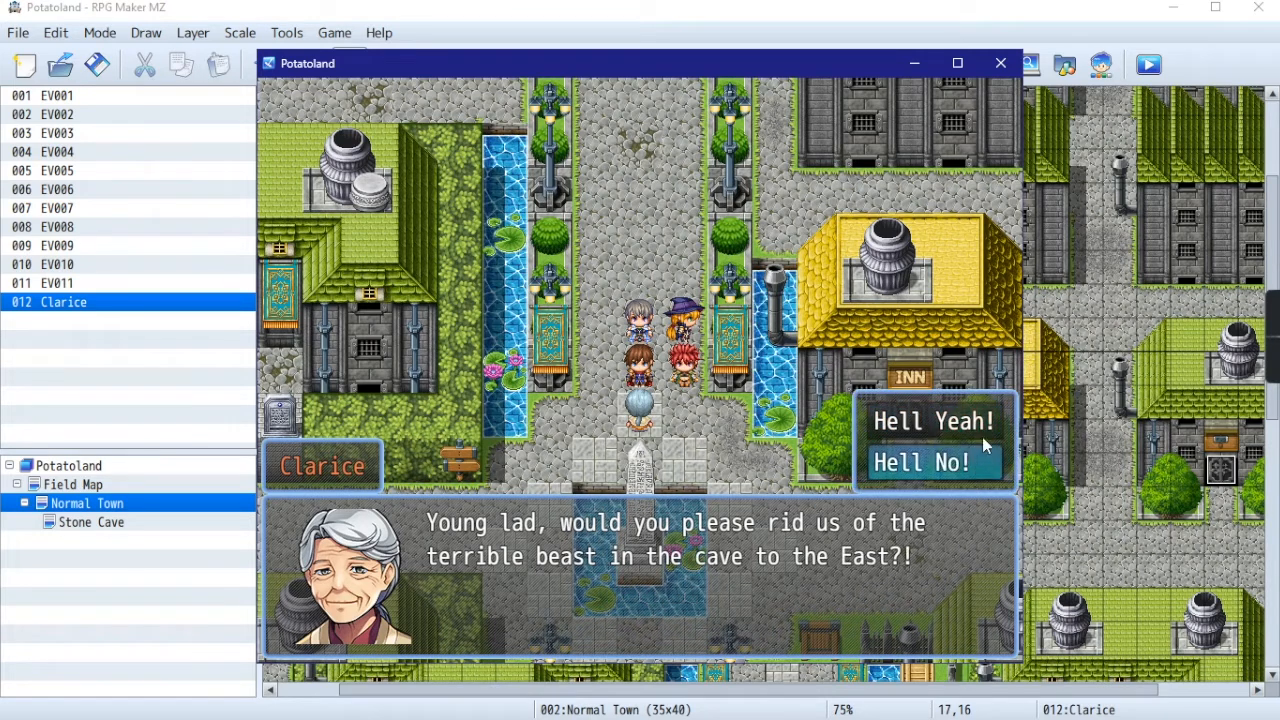
pyautogui.click(920, 462)
pyautogui.click(1000, 63)
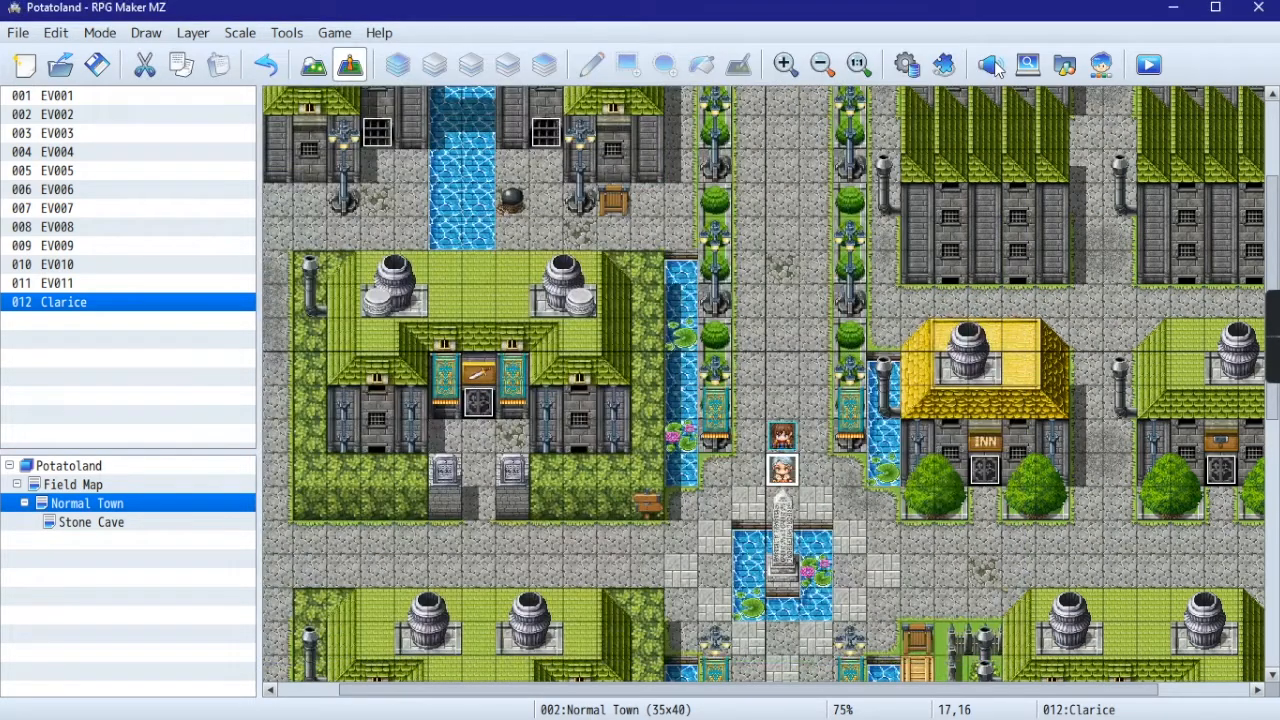
pyautogui.scroll(-1, 915, 262)
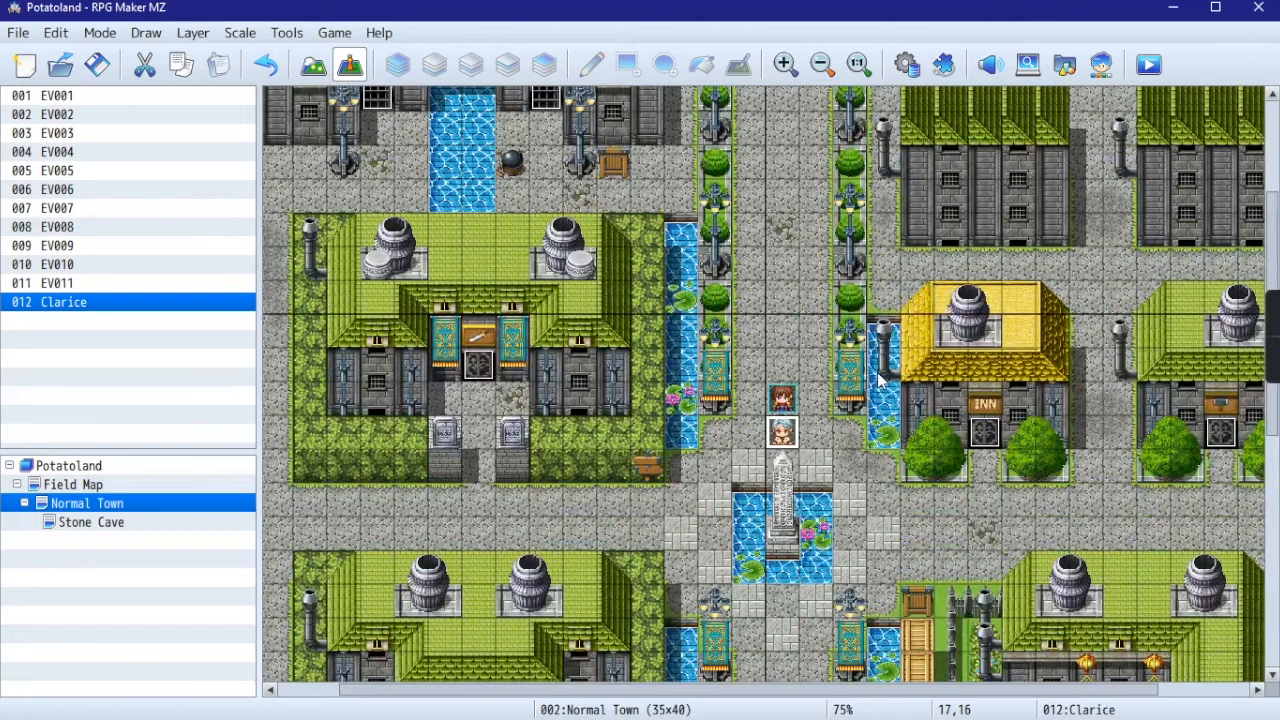
pyautogui.scroll(-3, 684, 407)
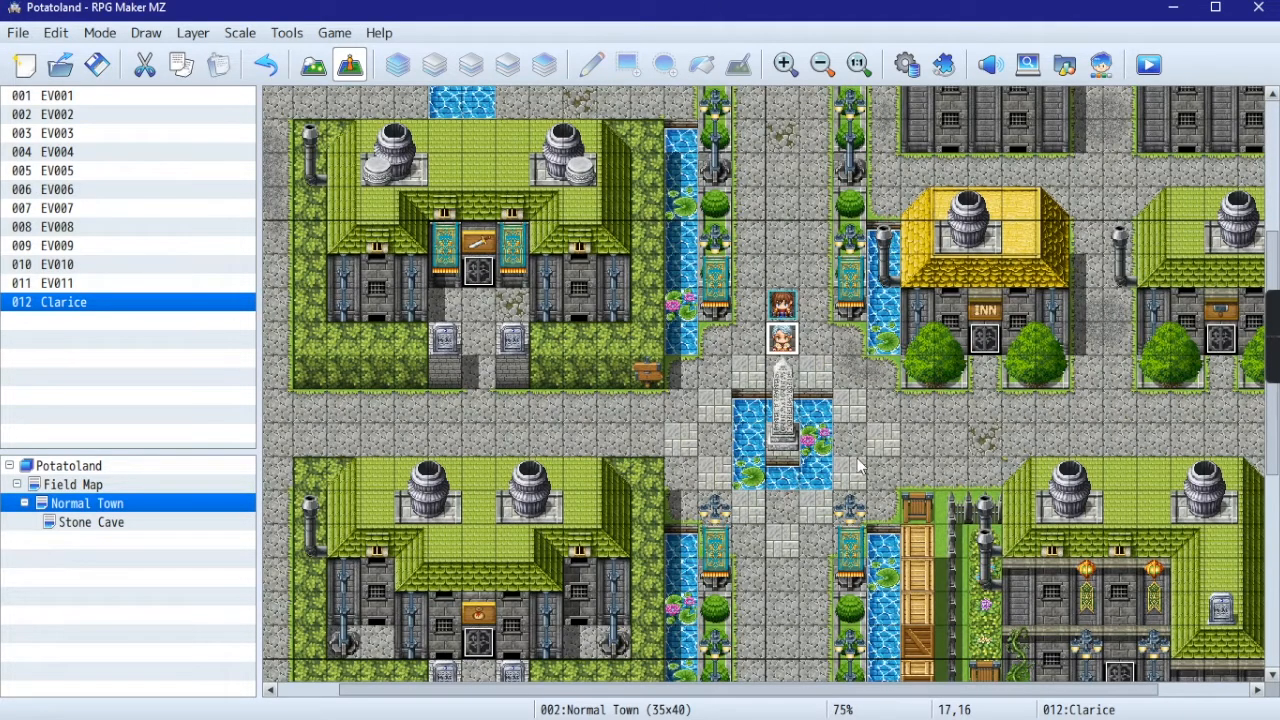
pyautogui.scroll(10, 858, 467)
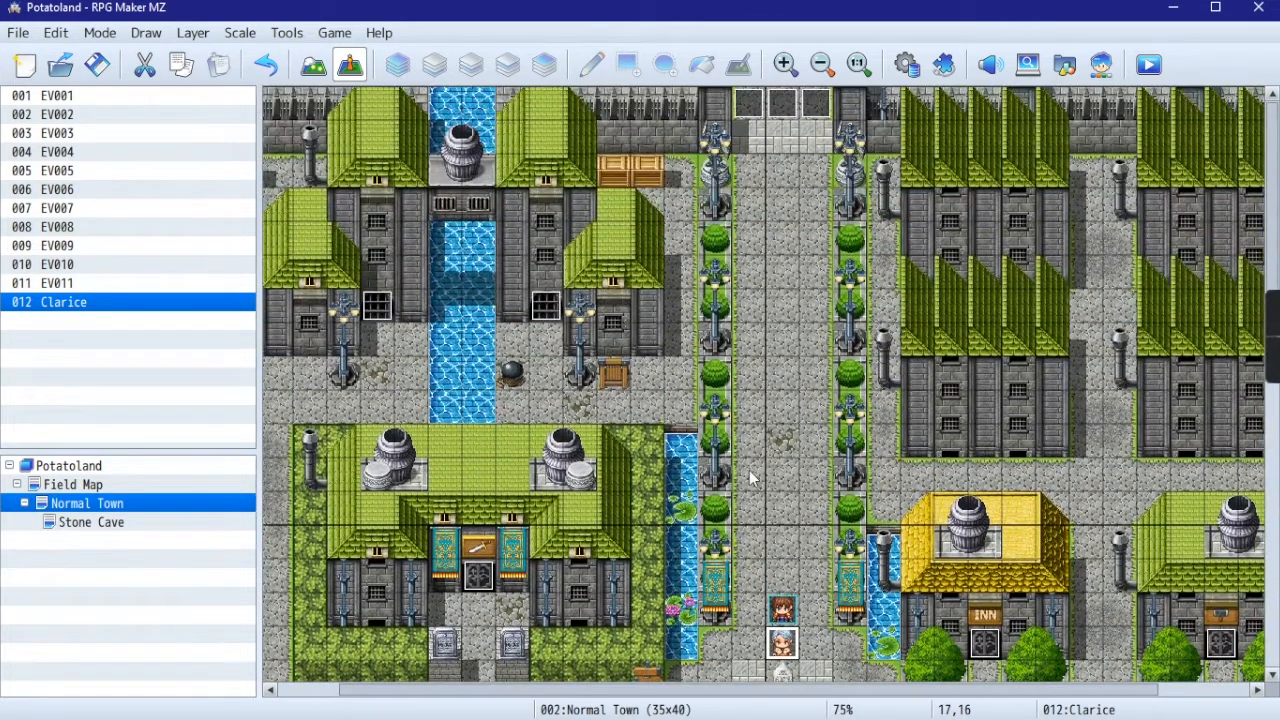
pyautogui.scroll(-20, 752, 478)
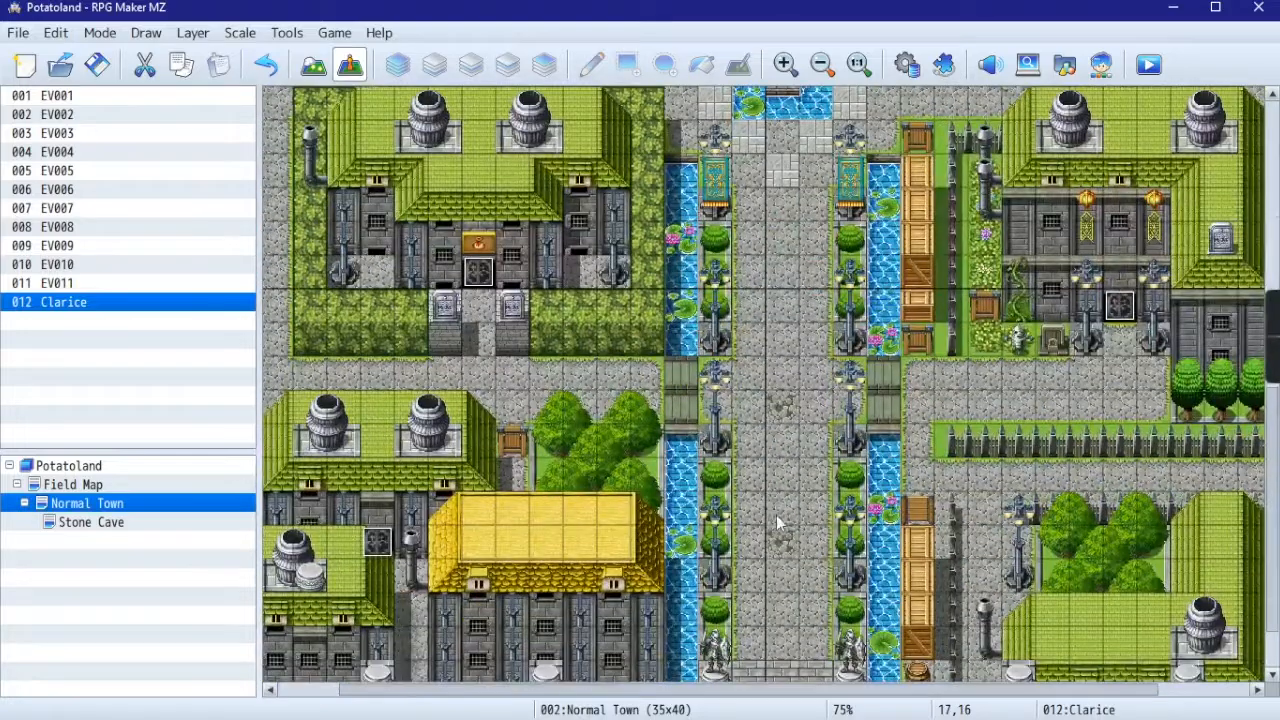
pyautogui.scroll(6, 800, 535)
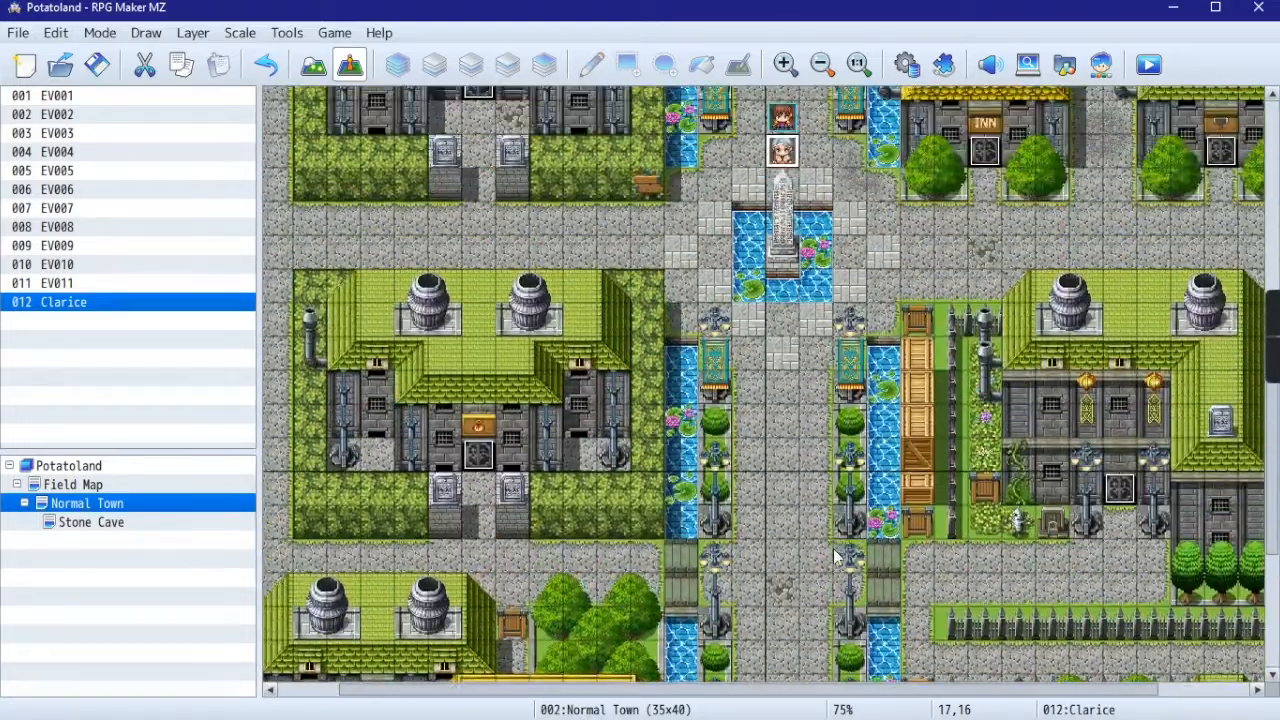
pyautogui.scroll(7, 835, 557)
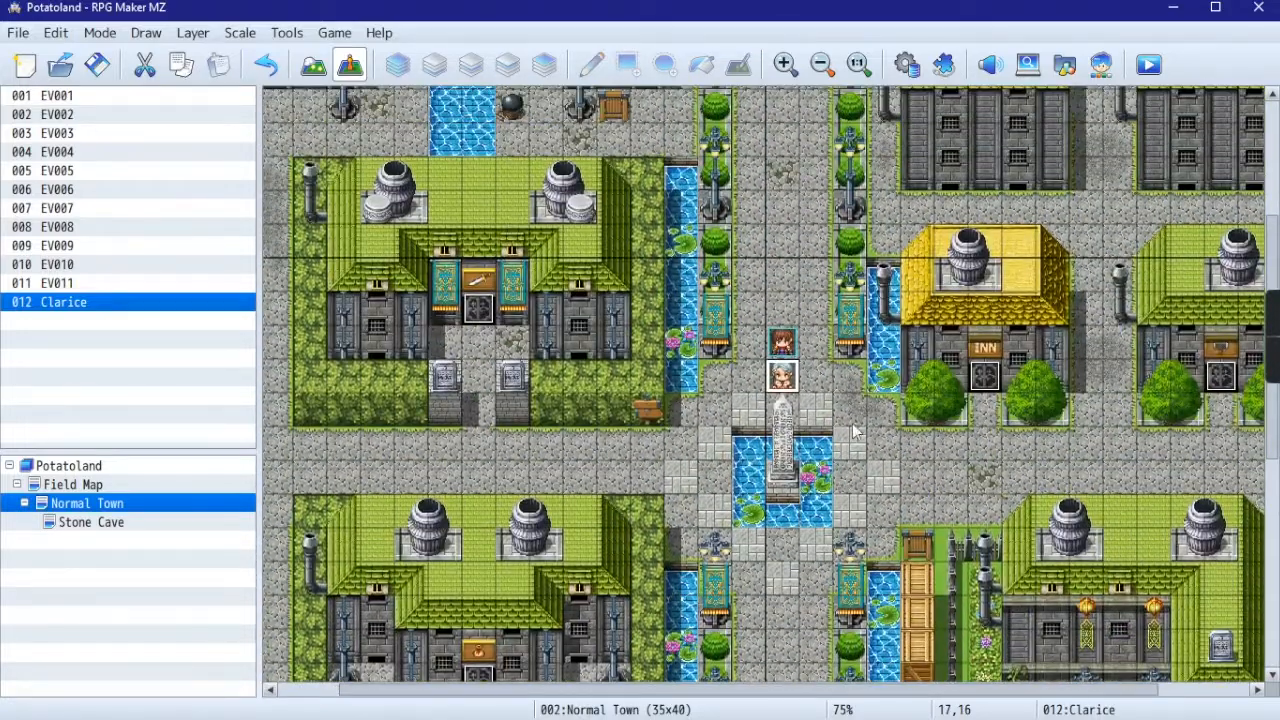
pyautogui.click(816, 388)
pyautogui.click(880, 472)
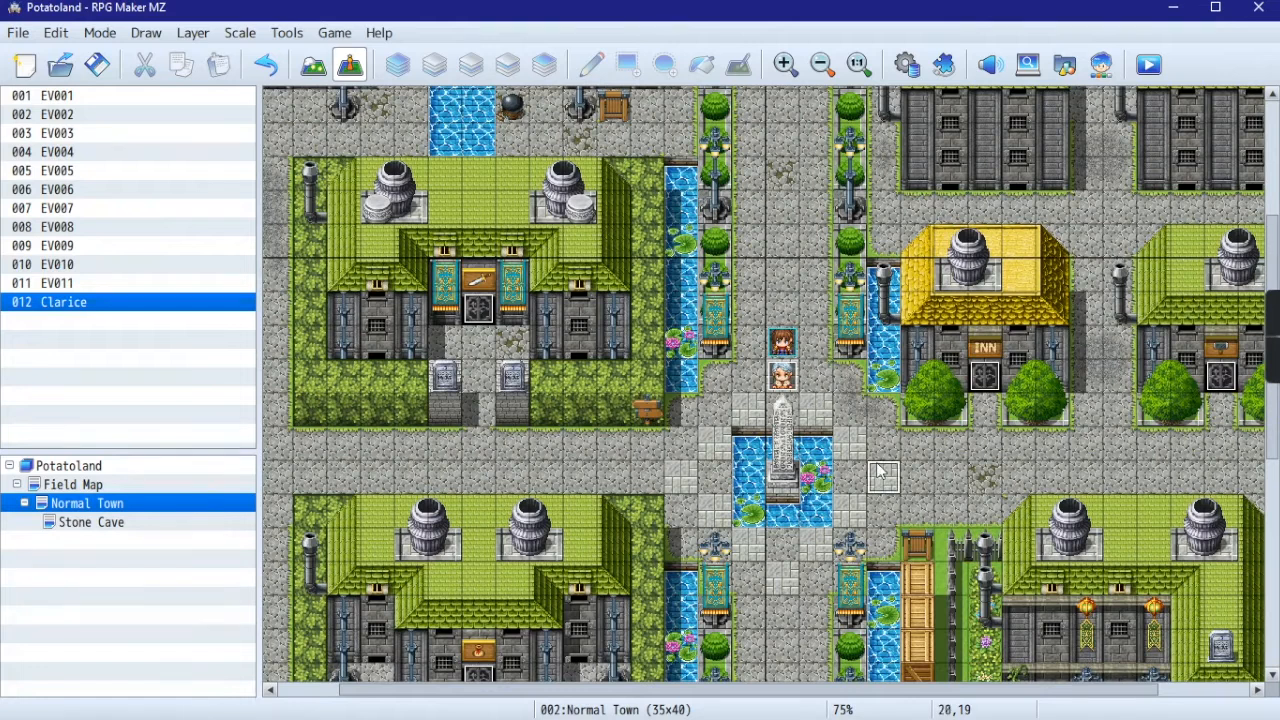
pyautogui.click(796, 590)
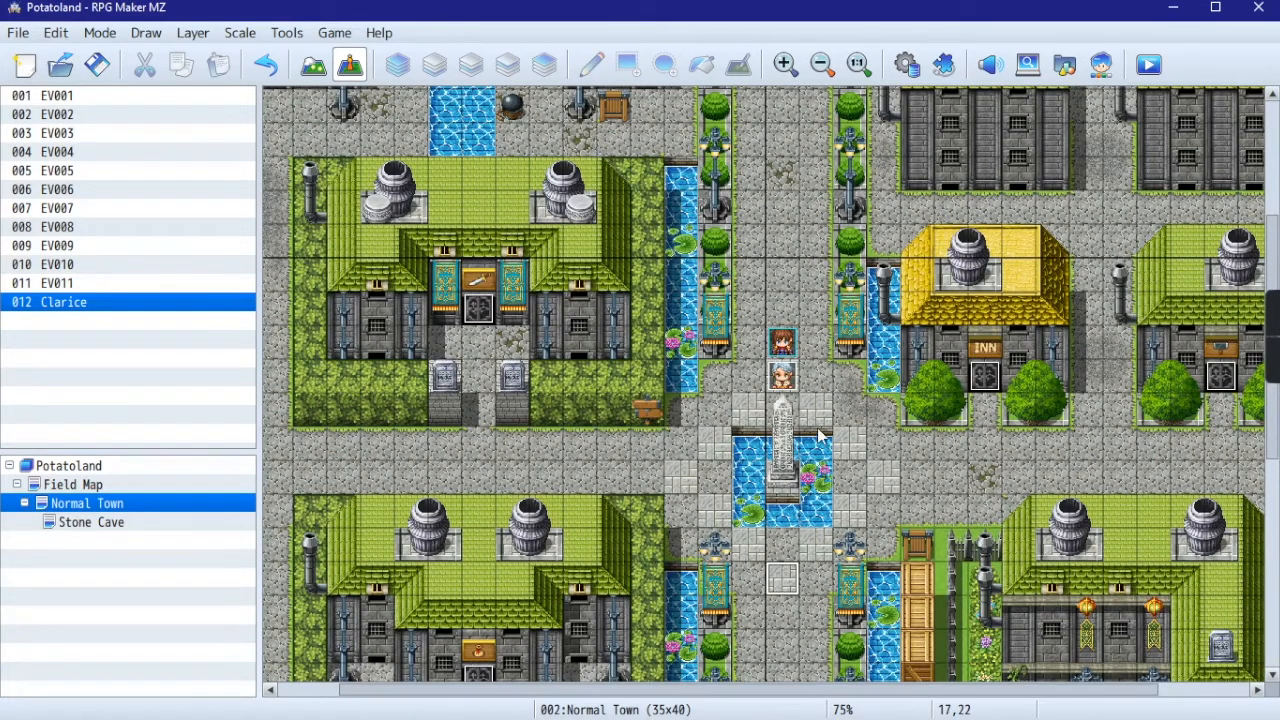
pyautogui.click(785, 208)
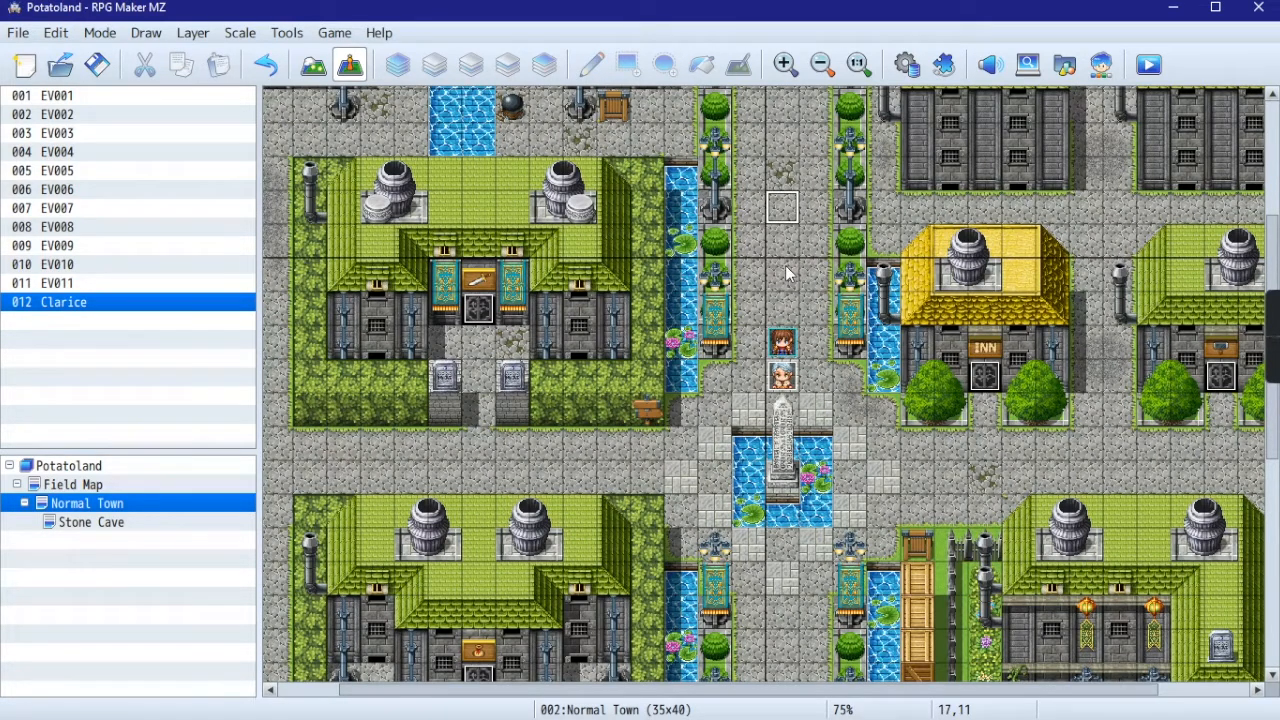